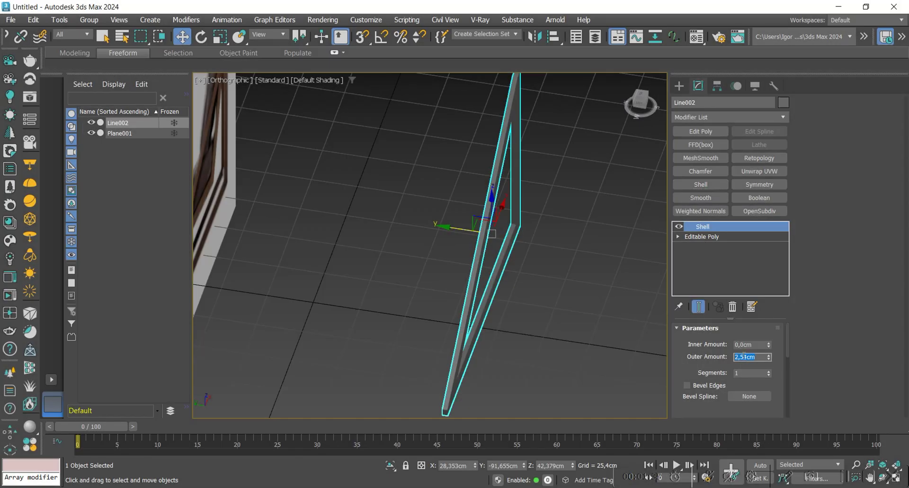
Set the Shell modifier's outer amount on the triangular chair frame to 8 cm
{"action": "type", "text": "8"}
{"action": "key", "text": "Return"}
{"action": "middle_click_drag", "start_coordinate": [497, 292], "coordinate": [443, 299], "text": "alt"}
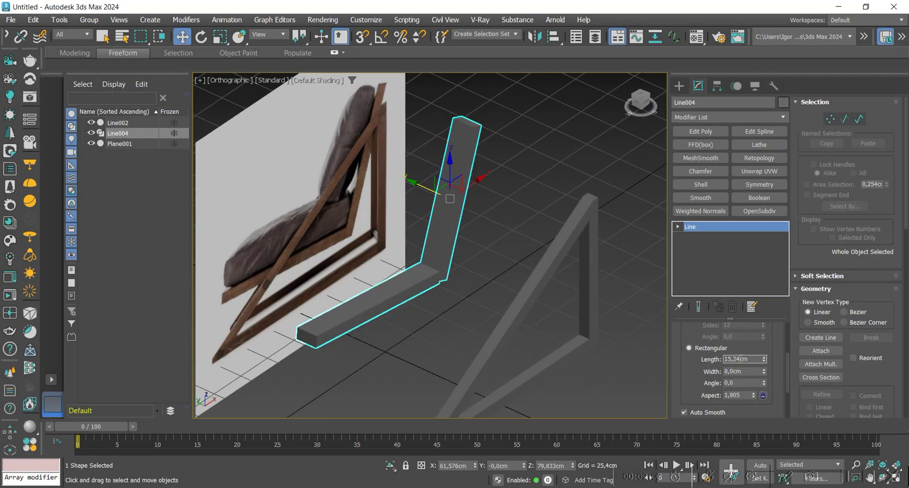
Set the rectangular rendering length of the seat-and-backrest line to 80 cm
{"action": "type", "text": "80"}
{"action": "key", "text": "Return"}
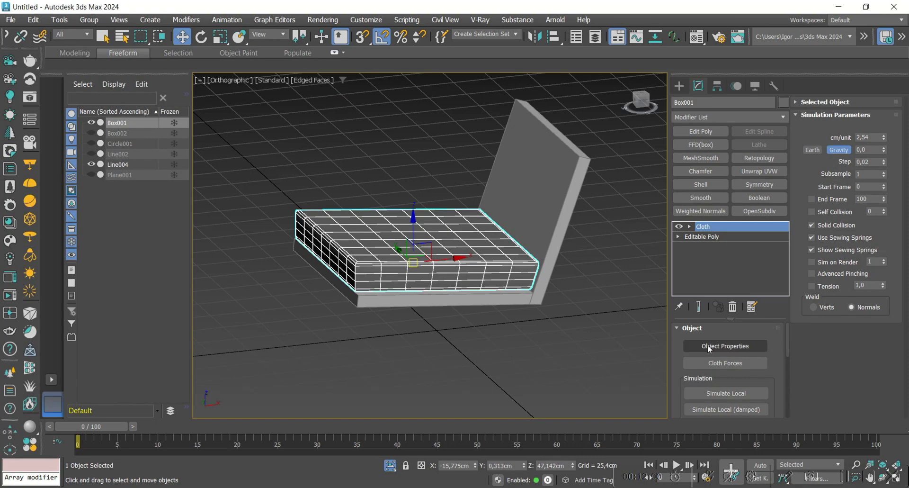
Run the seat cushion's cloth simulation and scrub the timeline through the back cushion's simulated frames
{"action": "scroll", "coordinate": [732, 388], "scroll_direction": "down", "scroll_amount": 3}
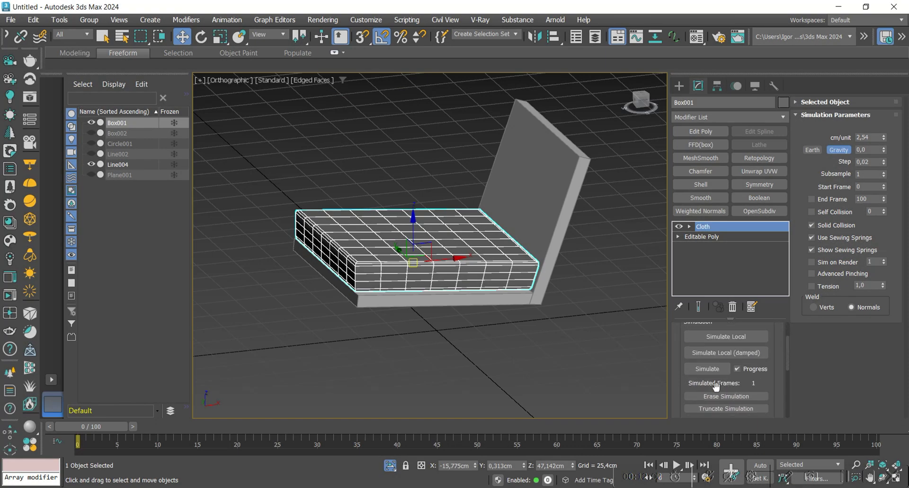
{"action": "left_click", "coordinate": [716, 371]}
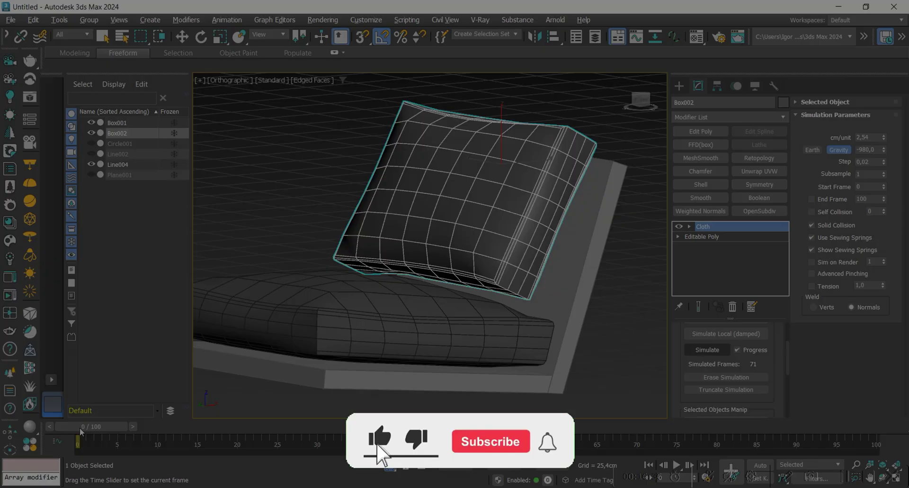
{"action": "left_click_drag", "start_coordinate": [79, 428], "coordinate": [108, 419]}
{"action": "key", "text": "w"}
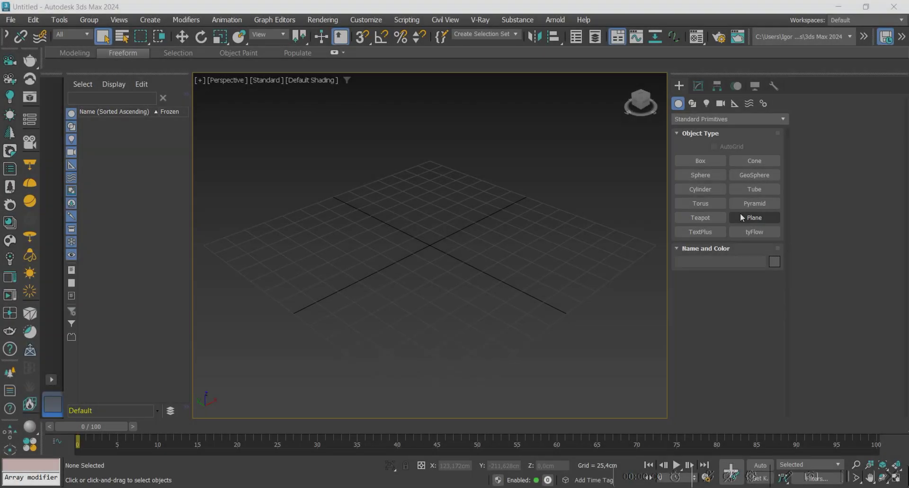
Create a 200 × 200 cm plane in the front view
{"action": "left_click", "coordinate": [742, 217]}
{"action": "key", "text": "f"}
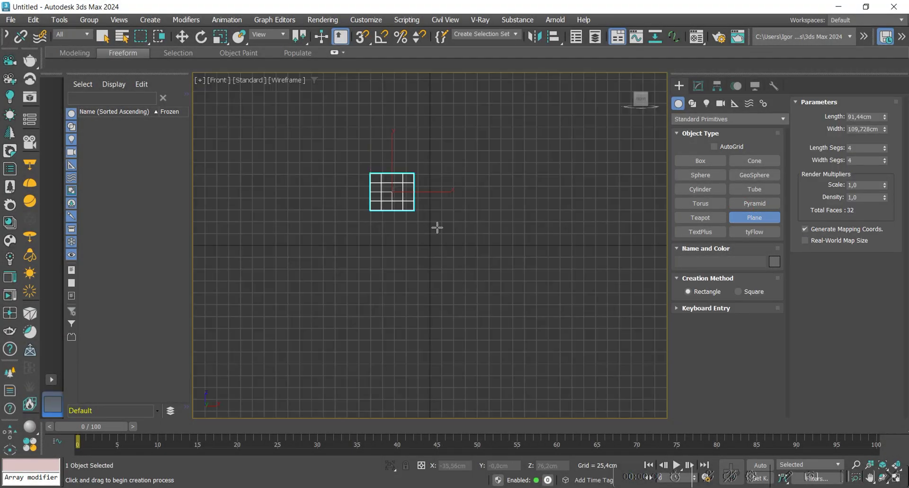
{"action": "left_click_drag", "start_coordinate": [455, 241], "coordinate": [461, 247]}
{"action": "type", "text": "200"}
{"action": "key", "text": "Tab"}
{"action": "type", "text": "20"}
Show the front view shaded and centre the plane horizontally by resetting its X position to 0
{"action": "right_click", "coordinate": [381, 177]}
{"action": "middle_click_drag", "start_coordinate": [419, 214], "coordinate": [412, 227]}
{"action": "key", "text": "F3"}
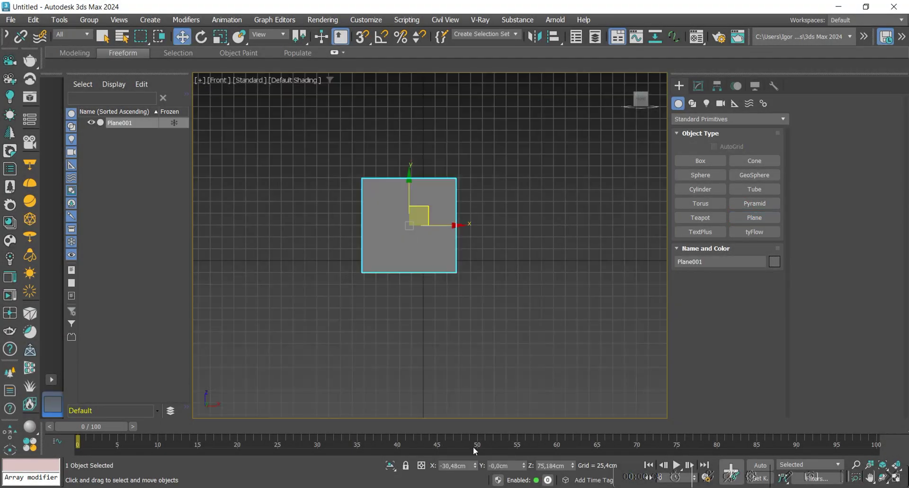
{"action": "right_click", "coordinate": [476, 465]}
{"action": "middle_click_drag", "start_coordinate": [517, 289], "coordinate": [515, 312]}
{"action": "scroll", "coordinate": [515, 311], "scroll_direction": "up", "scroll_amount": 2}
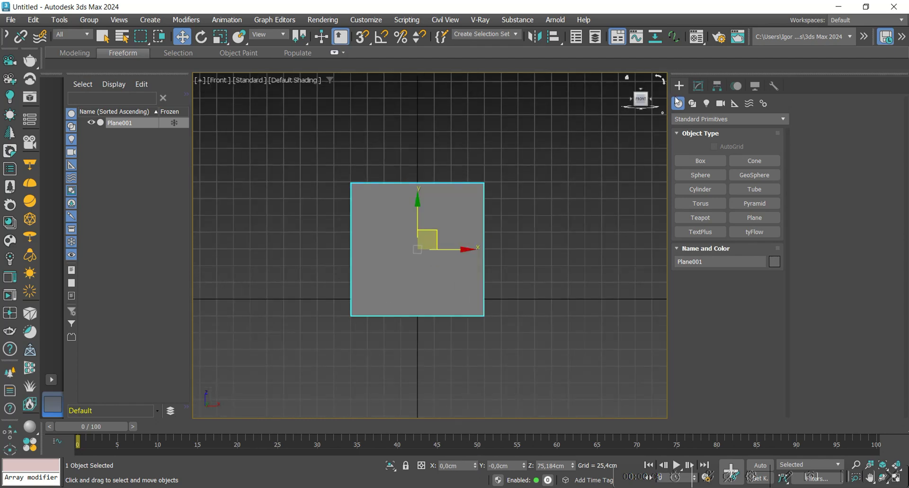
Load the chair side-view picture as a Bitmap map in the first material slot
{"action": "left_click", "coordinate": [704, 39]}
{"action": "left_click", "coordinate": [318, 393]}
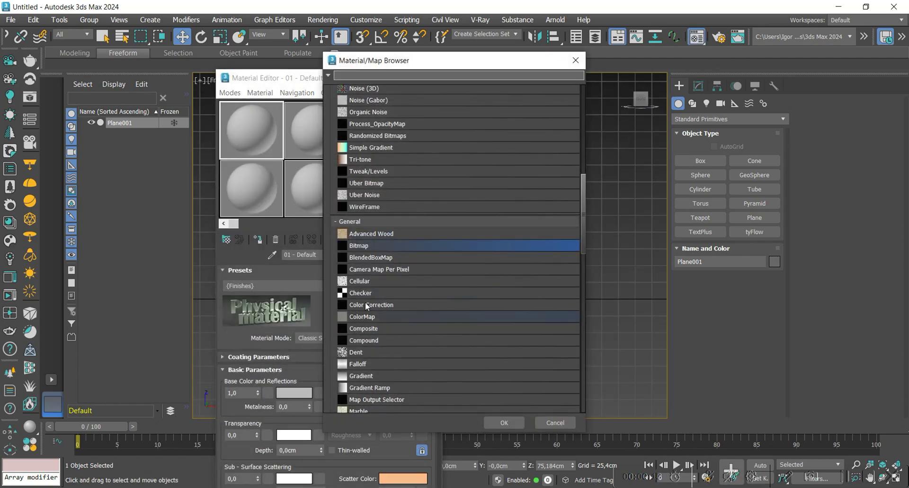
{"action": "double_click", "coordinate": [371, 244]}
{"action": "scroll", "coordinate": [239, 179], "scroll_direction": "down", "scroll_amount": 3}
{"action": "left_click", "coordinate": [97, 188]}
{"action": "double_click", "coordinate": [97, 188]}
Assign the picture material to the plane and show its texture in the viewport
{"action": "left_click", "coordinate": [294, 239]}
{"action": "left_click", "coordinate": [262, 239]}
{"action": "left_click", "coordinate": [423, 79]}
{"action": "key", "text": "z"}
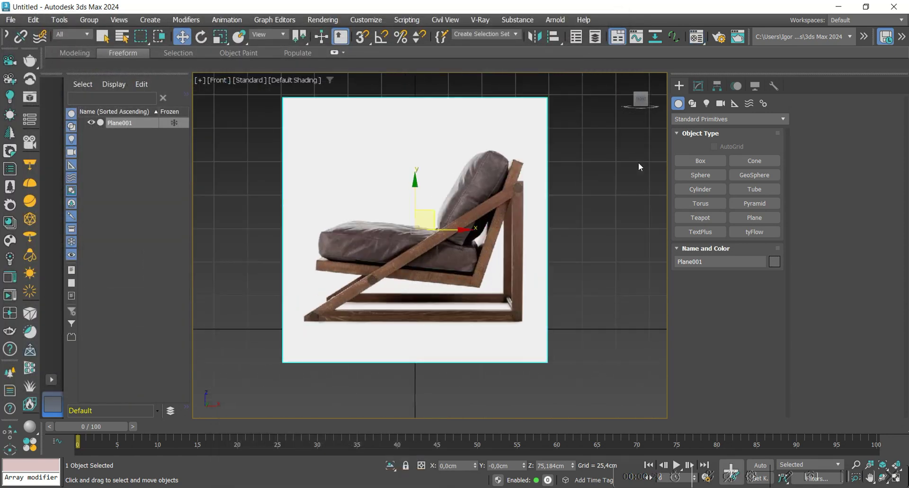
Trace the side frame's outer edge with a Line from the lower front tip along the diagonal beam to the upper rear corner
{"action": "left_click", "coordinate": [693, 103]}
{"action": "left_click", "coordinate": [701, 174]}
{"action": "scroll", "coordinate": [260, 331], "scroll_direction": "up", "scroll_amount": 5}
{"action": "scroll", "coordinate": [321, 304], "scroll_direction": "up", "scroll_amount": 5}
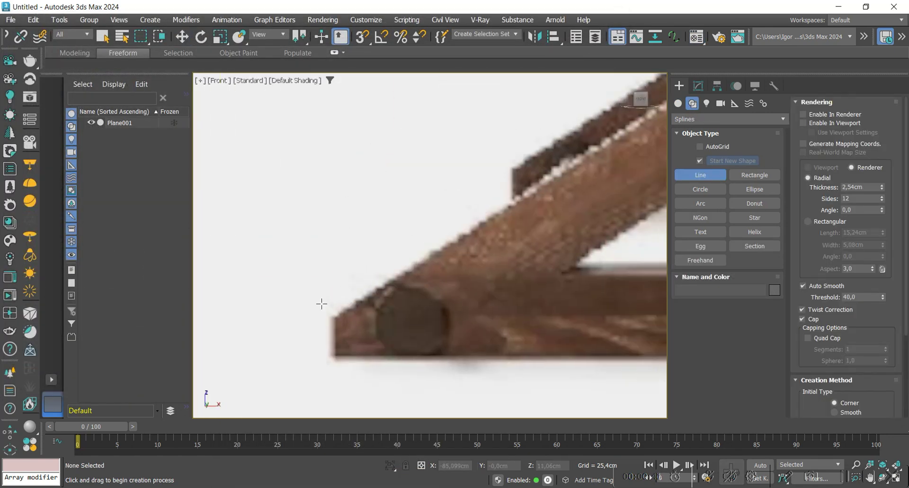
{"action": "left_click", "coordinate": [334, 357]}
{"action": "left_click", "coordinate": [334, 317]}
{"action": "middle_click_drag", "start_coordinate": [592, 153], "coordinate": [284, 346]}
{"action": "scroll", "coordinate": [312, 303], "scroll_direction": "down", "scroll_amount": 3}
{"action": "middle_click_drag", "start_coordinate": [630, 184], "coordinate": [355, 353]}
{"action": "scroll", "coordinate": [452, 264], "scroll_direction": "up", "scroll_amount": 5}
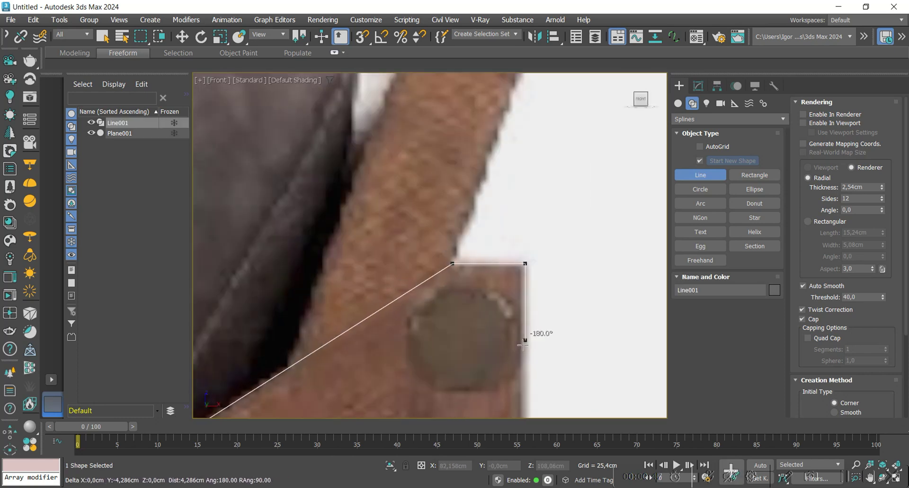
Continue the outer outline down the rear post to the lower corner and close the spline at its starting point
{"action": "scroll", "coordinate": [521, 359], "scroll_direction": "down", "scroll_amount": 5}
{"action": "scroll", "coordinate": [498, 321], "scroll_direction": "up", "scroll_amount": 8}
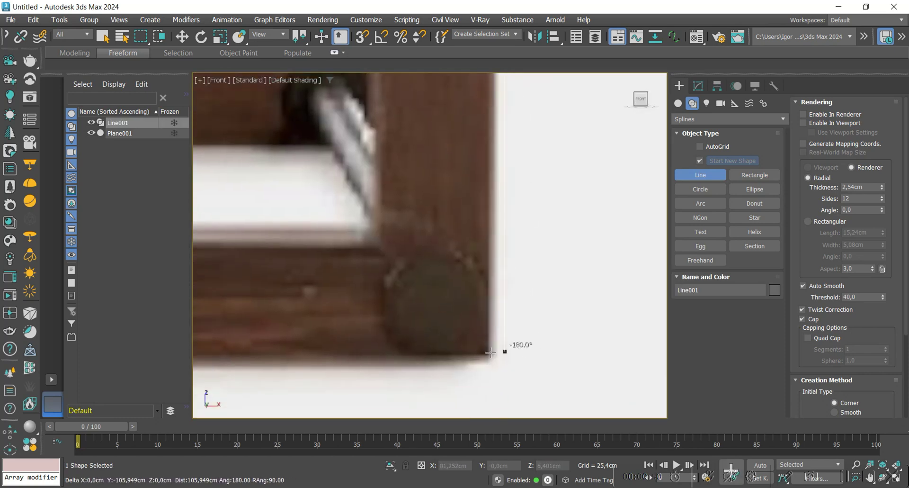
{"action": "scroll", "coordinate": [428, 350], "scroll_direction": "down", "scroll_amount": 6}
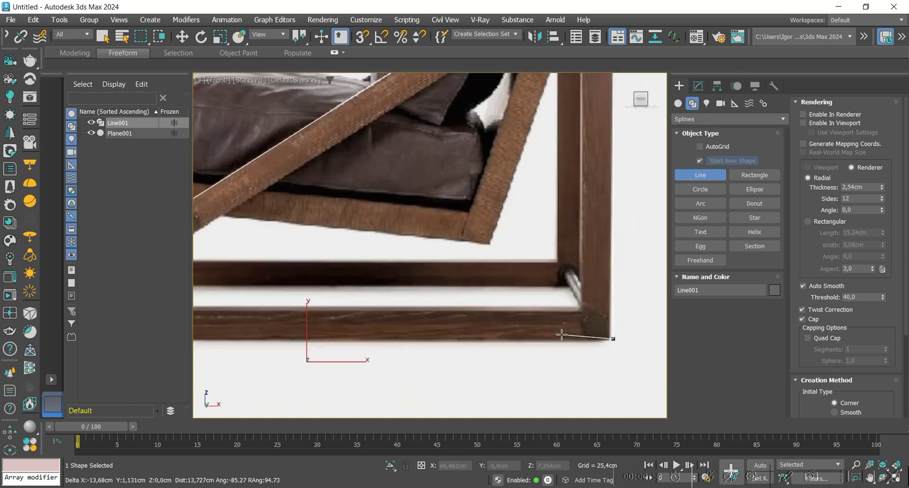
{"action": "key", "text": "F3"}
{"action": "scroll", "coordinate": [411, 328], "scroll_direction": "up", "scroll_amount": 6}
{"action": "left_click", "coordinate": [375, 334]}
{"action": "left_click", "coordinate": [428, 258]}
Clean up the extra vertex at the outline's lower front corner and align that corner with the lower rear one
{"action": "key", "text": "1"}
{"action": "left_click", "coordinate": [375, 335]}
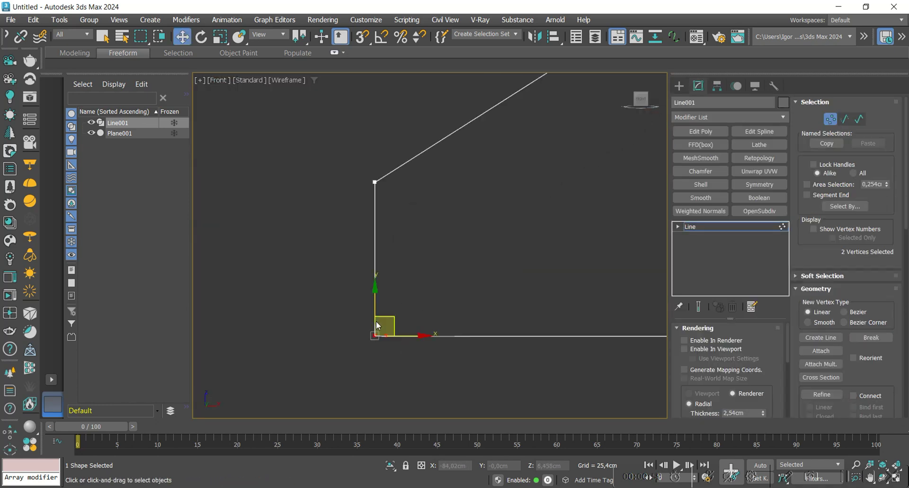
{"action": "key", "text": "Delete"}
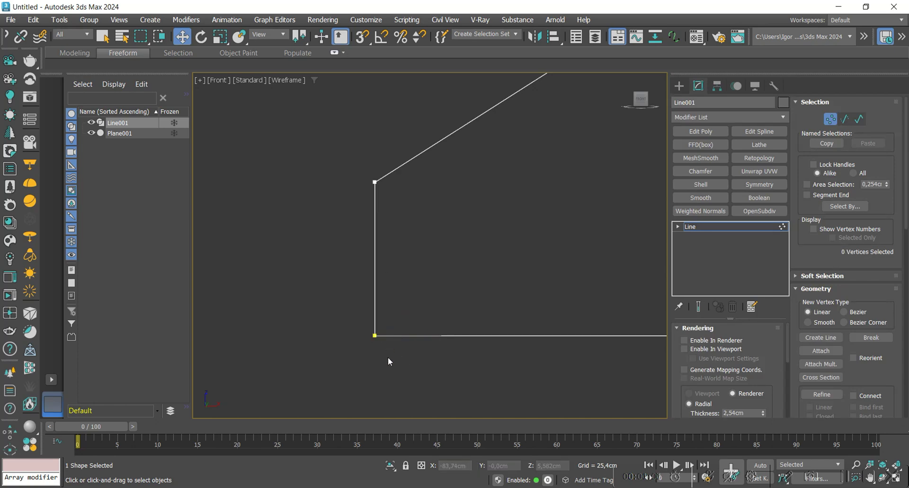
{"action": "left_click_drag", "start_coordinate": [388, 358], "coordinate": [354, 314]}
{"action": "scroll", "coordinate": [352, 313], "scroll_direction": "down", "scroll_amount": 10}
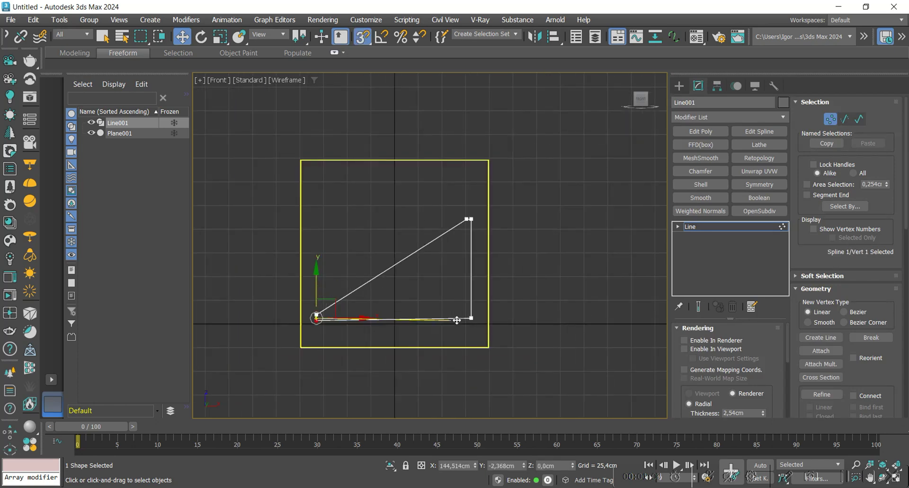
{"action": "key", "text": "F3"}
{"action": "scroll", "coordinate": [467, 288], "scroll_direction": "up", "scroll_amount": 6}
{"action": "key", "text": "1"}
Trace the side frame's inner triangular opening as a closed Line spline
{"action": "middle_click_drag", "start_coordinate": [483, 264], "coordinate": [498, 265]}
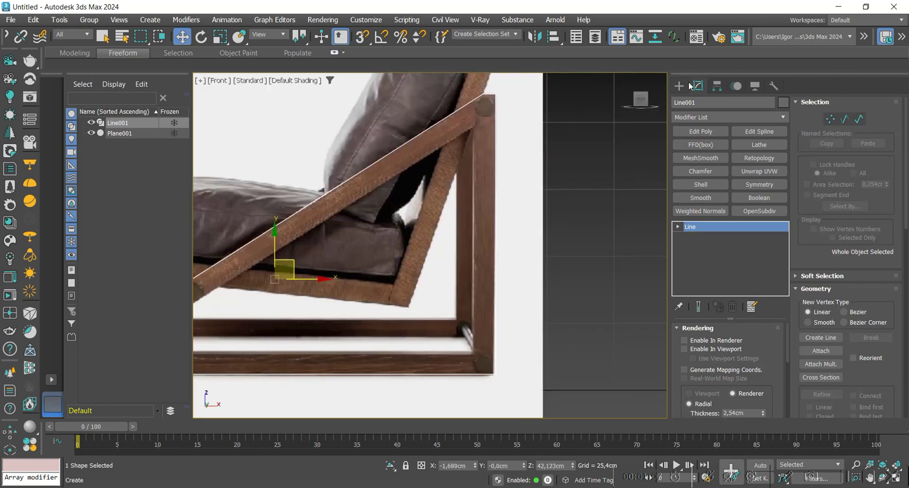
{"action": "left_click", "coordinate": [679, 86]}
{"action": "left_click", "coordinate": [701, 175]}
{"action": "scroll", "coordinate": [469, 149], "scroll_direction": "up", "scroll_amount": 5}
{"action": "left_click", "coordinate": [464, 147]}
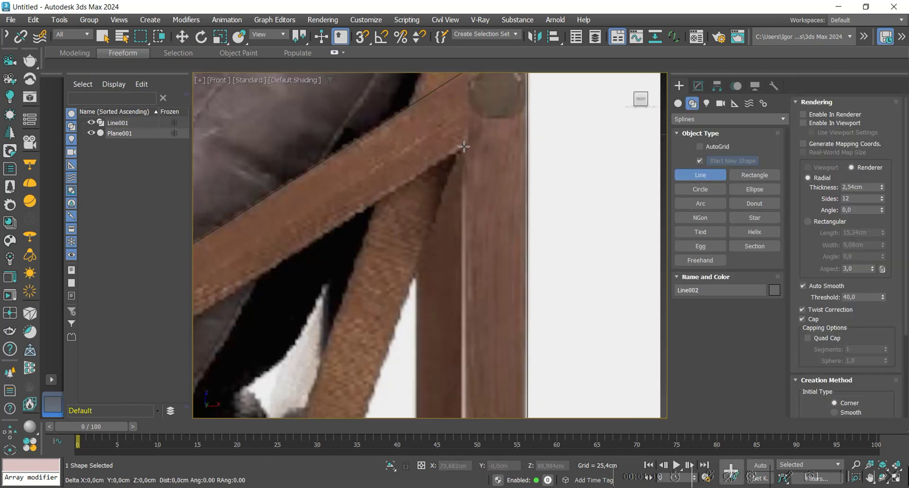
{"action": "middle_click_drag", "start_coordinate": [463, 343], "coordinate": [464, 298]}
{"action": "left_click", "coordinate": [464, 298]}
{"action": "middle_click_drag", "start_coordinate": [327, 303], "coordinate": [653, 306]}
{"action": "middle_click_drag", "start_coordinate": [303, 305], "coordinate": [634, 308]}
{"action": "scroll", "coordinate": [314, 247], "scroll_direction": "down", "scroll_amount": 6}
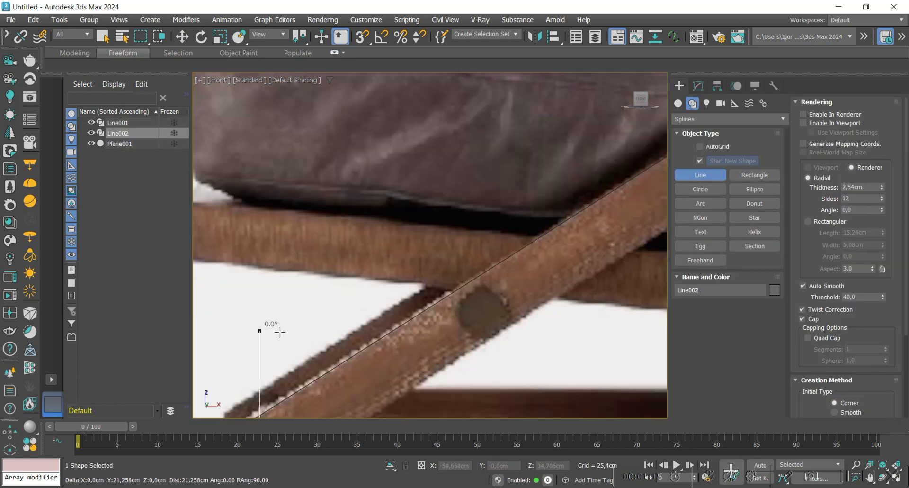
{"action": "scroll", "coordinate": [493, 237], "scroll_direction": "up", "scroll_amount": 4}
{"action": "left_click", "coordinate": [496, 230]}
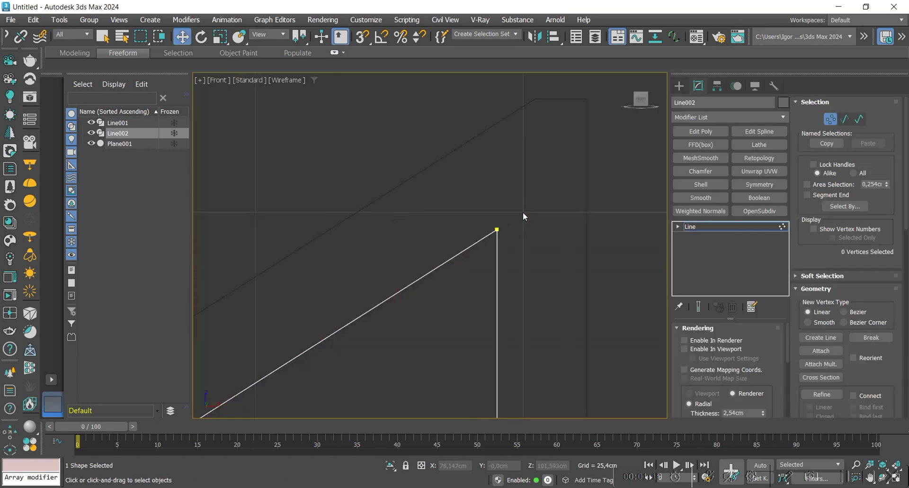
Attach the outer frame outline to the inner triangle so both splines form one shape
{"action": "scroll", "coordinate": [523, 212], "scroll_direction": "down", "scroll_amount": 4}
{"action": "mouse_move", "coordinate": [608, 300]}
{"action": "middle_mouse_down"}
{"action": "mouse_move", "coordinate": [591, 228]}
{"action": "mouse_move", "coordinate": [550, 257]}
{"action": "mouse_move", "coordinate": [591, 268]}
{"action": "mouse_move", "coordinate": [539, 271]}
{"action": "mouse_move", "coordinate": [581, 260]}
{"action": "middle_mouse_up"}
{"action": "left_click", "coordinate": [821, 351]}
{"action": "left_click", "coordinate": [541, 189]}
Convert the joined outlines to an editable poly and spread the frame and the reference plane apart
{"action": "key", "text": "F3"}
{"action": "key", "text": "w"}
{"action": "key", "text": "ctrl+e"}
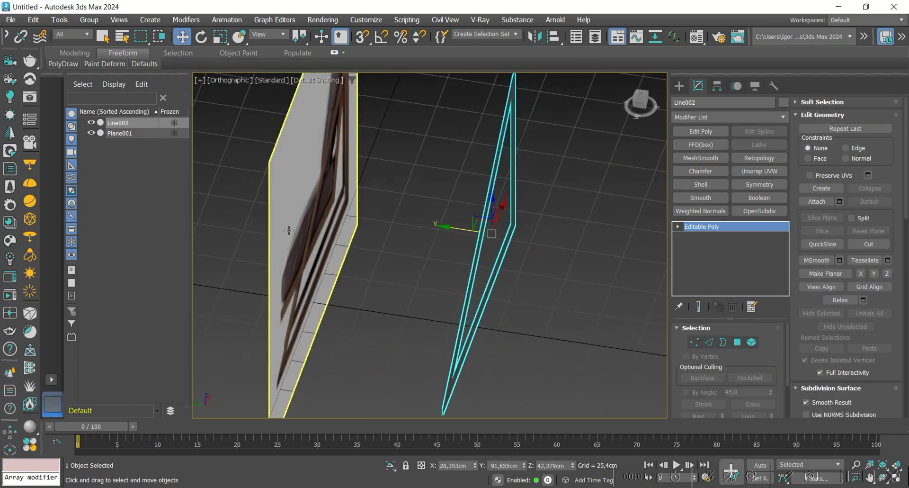
{"action": "left_click", "coordinate": [288, 230]}
{"action": "left_click_drag", "start_coordinate": [273, 188], "coordinate": [151, 170]}
Add a Shell modifier to the side frame with an outer amount of 8 cm
{"action": "left_click", "coordinate": [468, 271]}
{"action": "left_click", "coordinate": [475, 266]}
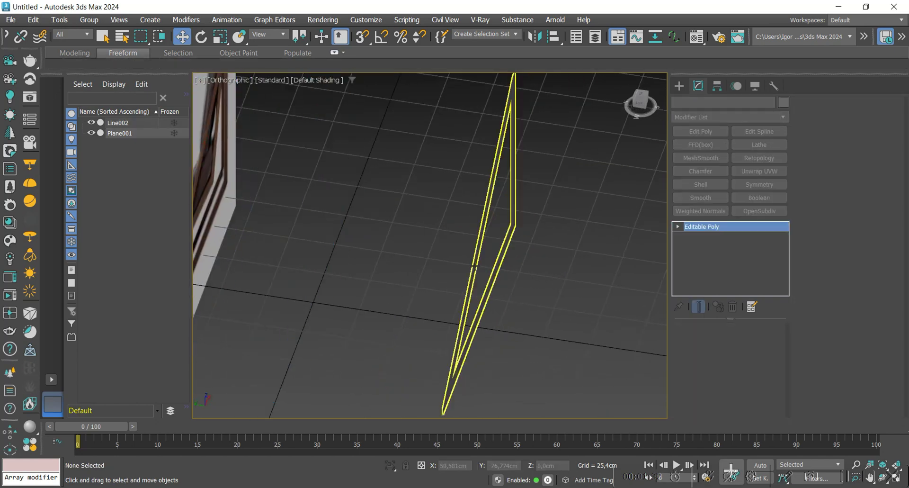
{"action": "left_click", "coordinate": [475, 267]}
{"action": "left_click", "coordinate": [687, 184]}
{"action": "left_click", "coordinate": [745, 356]}
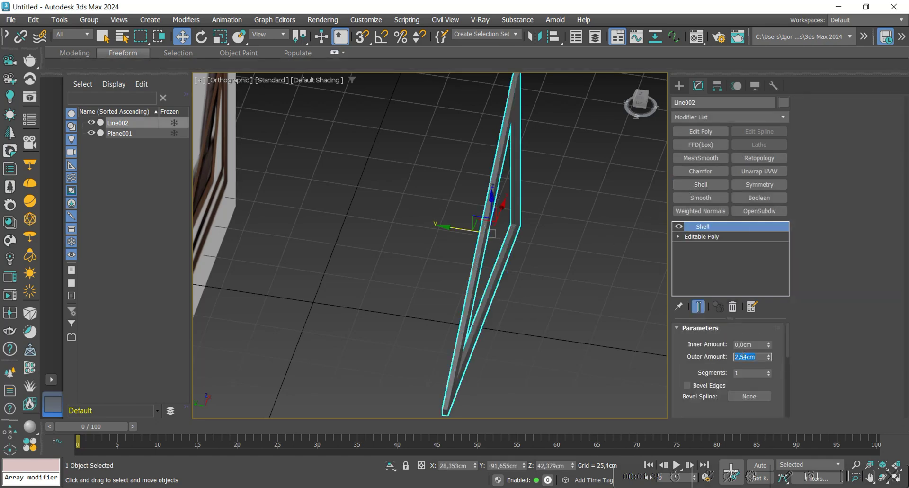
{"action": "type", "text": "8"}
{"action": "key", "text": "Return"}
Draw a straight line about 118 cm long along the middle of the seat rail in the front view
{"action": "middle_click_drag", "start_coordinate": [497, 291], "coordinate": [405, 311], "text": "alt"}
{"action": "scroll", "coordinate": [405, 312], "scroll_direction": "up", "scroll_amount": 4}
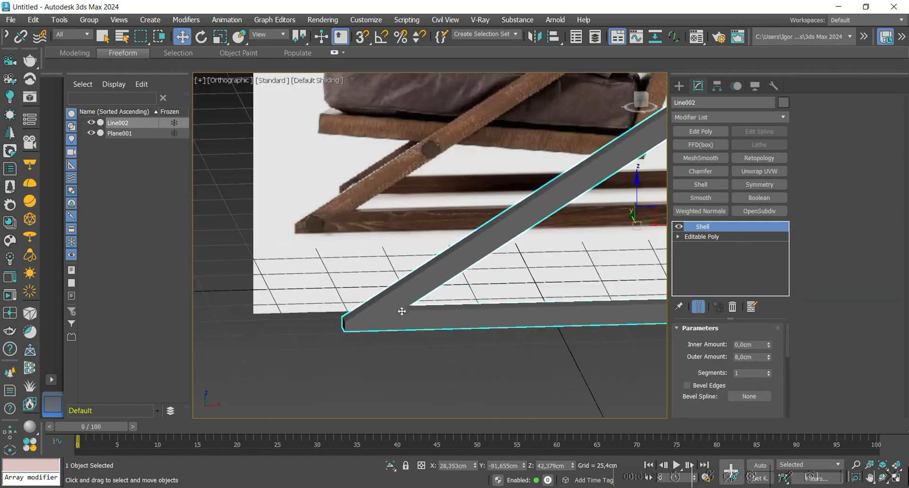
{"action": "scroll", "coordinate": [469, 328], "scroll_direction": "down", "scroll_amount": 3}
{"action": "key", "text": "f"}
{"action": "scroll", "coordinate": [469, 326], "scroll_direction": "up", "scroll_amount": 5}
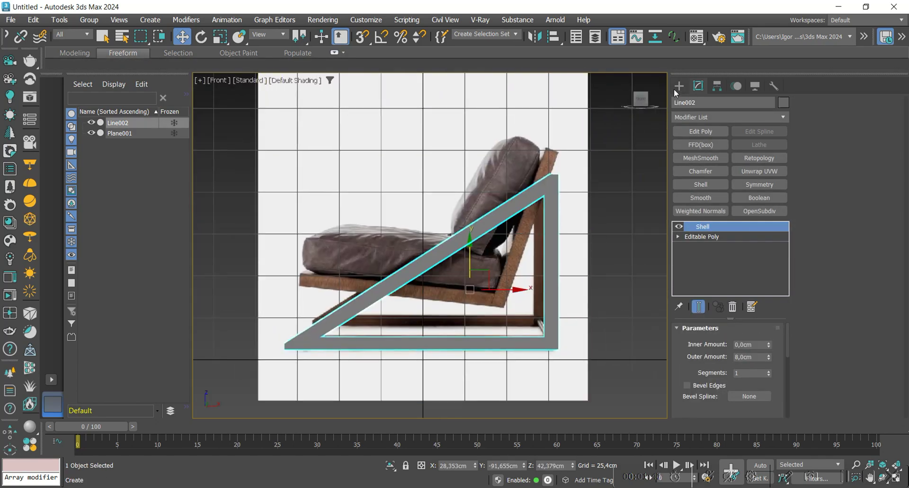
{"action": "left_click", "coordinate": [679, 86]}
{"action": "left_click", "coordinate": [701, 174]}
{"action": "scroll", "coordinate": [471, 280], "scroll_direction": "up", "scroll_amount": 8}
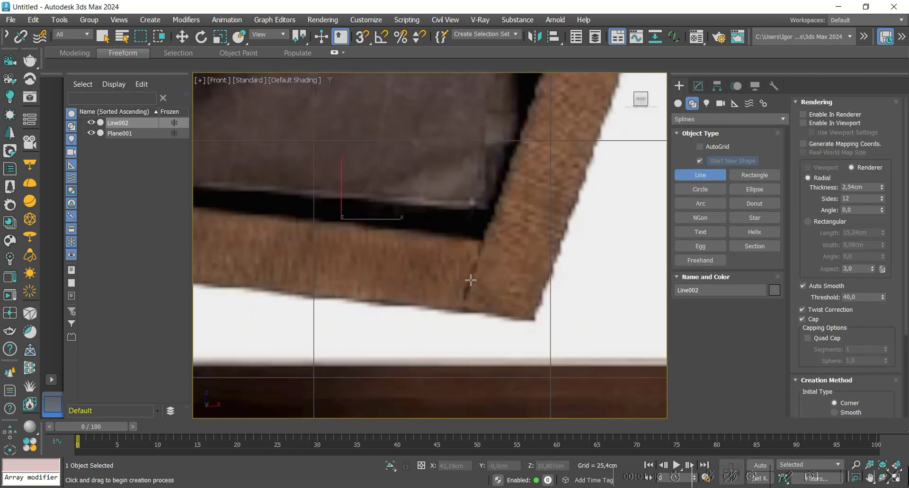
{"action": "left_click", "coordinate": [471, 280]}
{"action": "scroll", "coordinate": [471, 280], "scroll_direction": "down", "scroll_amount": 8}
{"action": "scroll", "coordinate": [335, 260], "scroll_direction": "up", "scroll_amount": 2}
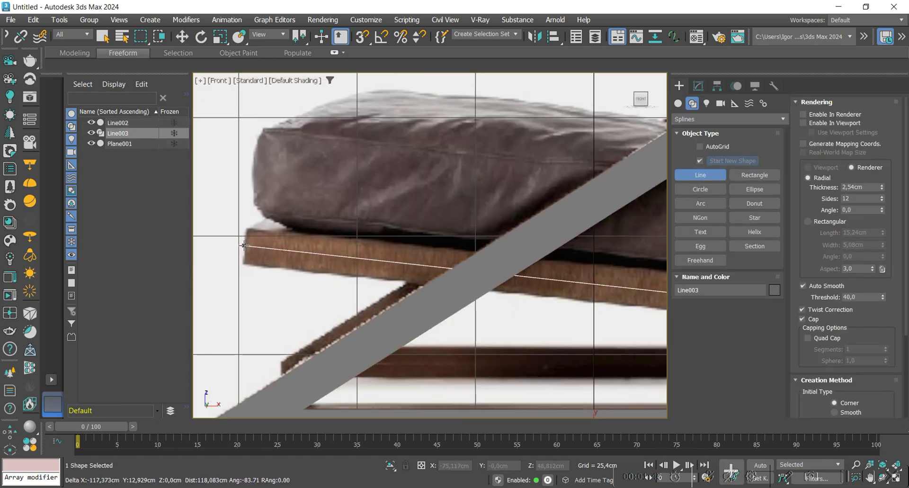
{"action": "scroll", "coordinate": [283, 263], "scroll_direction": "down", "scroll_amount": 5}
{"action": "scroll", "coordinate": [395, 310], "scroll_direction": "up", "scroll_amount": 7}
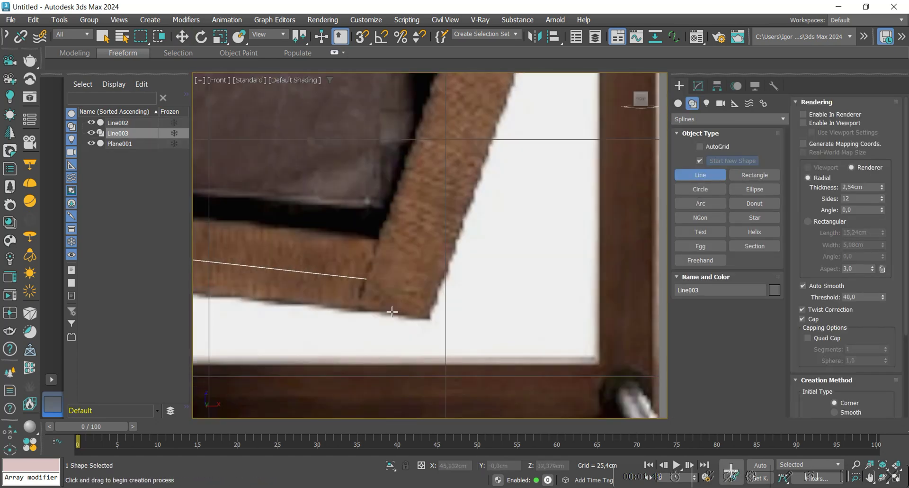
Draw a second line up the middle of the backrest rail, from its lower end to its upper end
{"action": "left_click", "coordinate": [393, 311]}
{"action": "middle_click_drag", "start_coordinate": [459, 167], "coordinate": [379, 323]}
{"action": "scroll", "coordinate": [383, 310], "scroll_direction": "down", "scroll_amount": 3}
{"action": "middle_click_drag", "start_coordinate": [438, 143], "coordinate": [392, 278]}
{"action": "scroll", "coordinate": [415, 224], "scroll_direction": "up", "scroll_amount": 2}
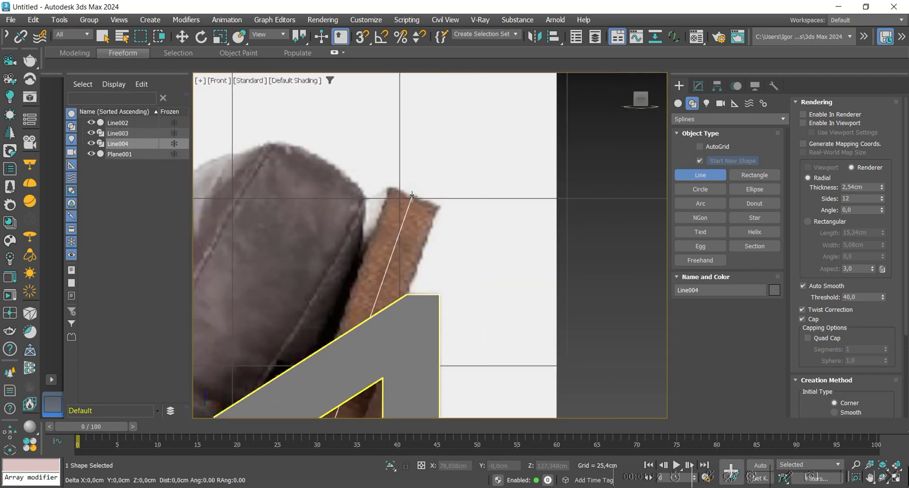
{"action": "right_click", "coordinate": [412, 195]}
Attach the seat rail line to the backrest line
{"action": "scroll", "coordinate": [428, 203], "scroll_direction": "down", "scroll_amount": 5}
{"action": "middle_click_drag", "start_coordinate": [432, 244], "coordinate": [442, 276], "text": "alt"}
{"action": "scroll", "coordinate": [442, 276], "scroll_direction": "up", "scroll_amount": 2}
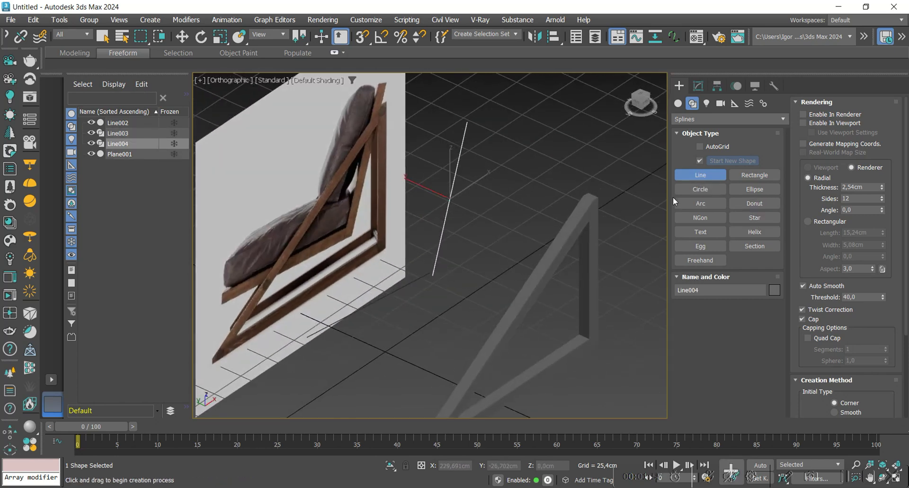
{"action": "left_click", "coordinate": [698, 86]}
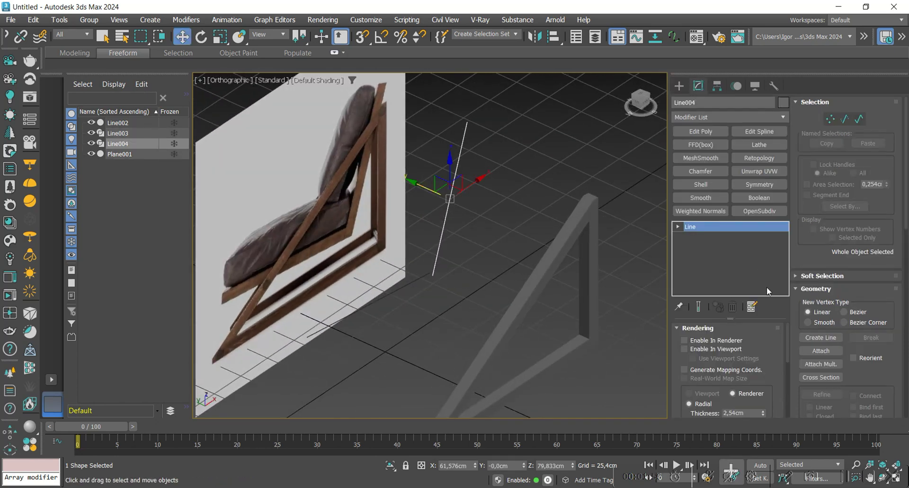
{"action": "left_click", "coordinate": [416, 281]}
{"action": "right_click", "coordinate": [479, 317]}
Enable the joined line in the renderer and viewport with a rectangular cross-section
{"action": "left_click", "coordinate": [713, 349]}
{"action": "left_click", "coordinate": [715, 341]}
{"action": "scroll", "coordinate": [716, 360], "scroll_direction": "down", "scroll_amount": 5}
{"action": "left_click", "coordinate": [718, 375]}
{"action": "scroll", "coordinate": [716, 384], "scroll_direction": "down", "scroll_amount": 2}
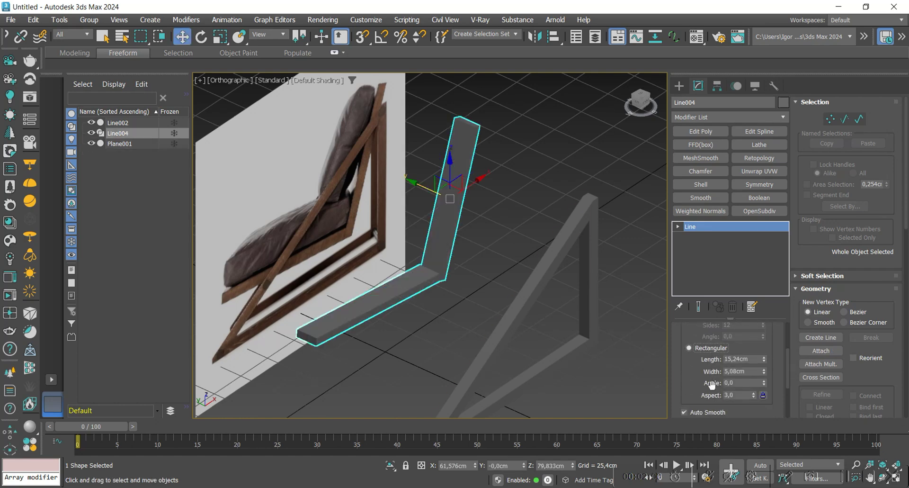
Set the rectangular cross-section's width to 8 cm and its length to 80 cm
{"action": "type", "text": "8"}
{"action": "key", "text": "Return"}
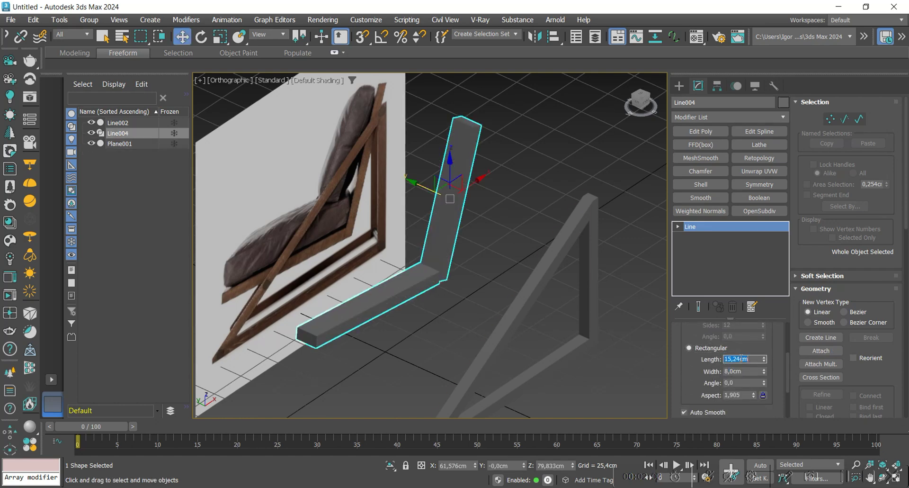
{"action": "type", "text": "80"}
{"action": "key", "text": "Return"}
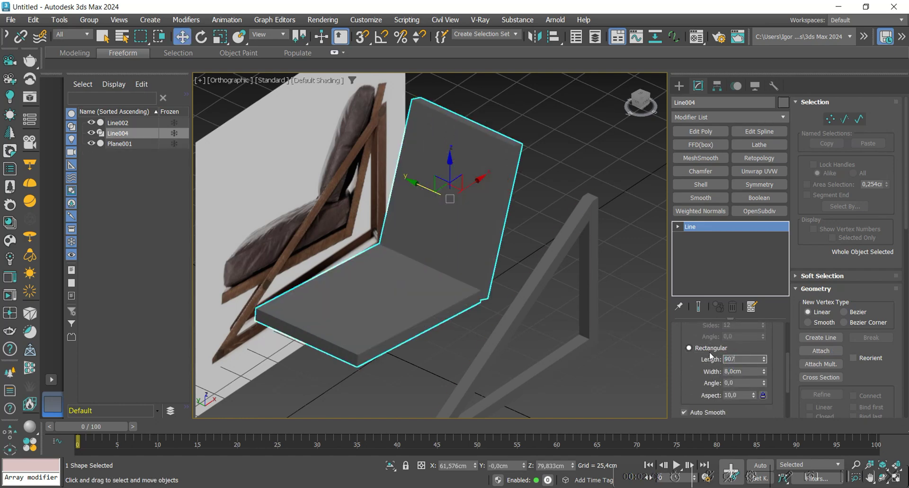
Set the seat's rectangular cross-section length to 90 cm and move the side frame against the seat's side edge
{"action": "key", "text": "Return"}
{"action": "middle_click_drag", "start_coordinate": [487, 289], "coordinate": [509, 306], "text": "alt"}
{"action": "left_click", "coordinate": [530, 293]}
{"action": "scroll", "coordinate": [516, 285], "scroll_direction": "up", "scroll_amount": 4}
{"action": "left_click_drag", "start_coordinate": [503, 272], "coordinate": [391, 265]}
{"action": "key", "text": "t"}
{"action": "scroll", "coordinate": [391, 265], "scroll_direction": "up", "scroll_amount": 6}
{"action": "middle_click_drag", "start_coordinate": [476, 233], "coordinate": [584, 229]}
{"action": "key", "text": "F3"}
{"action": "left_click_drag", "start_coordinate": [592, 221], "coordinate": [593, 231]}
{"action": "scroll", "coordinate": [417, 255], "scroll_direction": "down", "scroll_amount": 6}
{"action": "middle_click_drag", "start_coordinate": [434, 273], "coordinate": [436, 264], "text": "alt"}
Assign the same light grey object colour to the seat and the side frame
{"action": "left_click", "coordinate": [385, 269], "text": "ctrl"}
{"action": "left_click", "coordinate": [784, 103]}
{"action": "left_click", "coordinate": [518, 312]}
{"action": "left_click", "coordinate": [524, 347]}
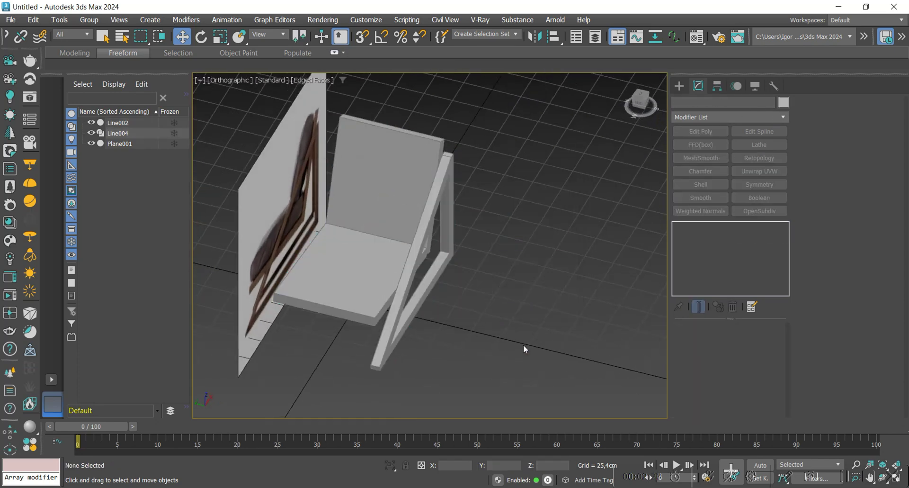
Convert the joined seat and backrest line to an Editable Poly
{"action": "key", "text": "f"}
{"action": "scroll", "coordinate": [532, 348], "scroll_direction": "up", "scroll_amount": 3}
{"action": "left_click", "coordinate": [459, 222]}
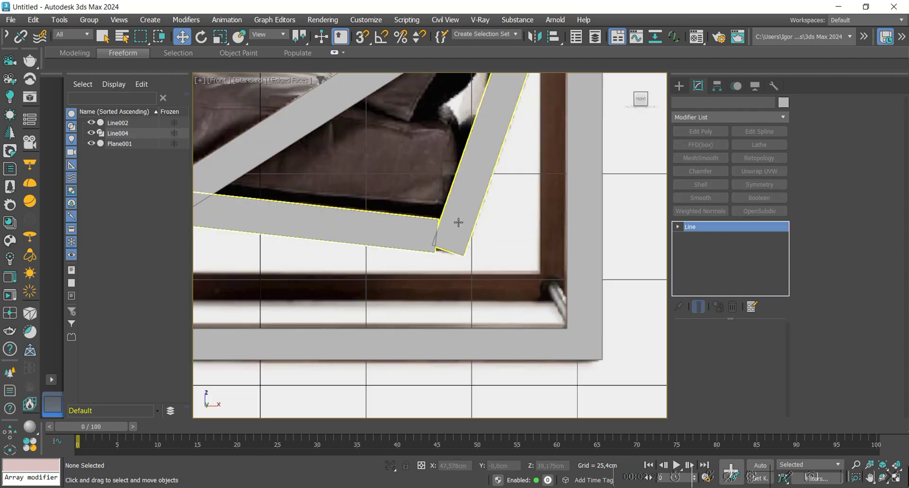
{"action": "scroll", "coordinate": [458, 221], "scroll_direction": "up", "scroll_amount": 2}
{"action": "scroll", "coordinate": [467, 272], "scroll_direction": "down", "scroll_amount": 3}
{"action": "scroll", "coordinate": [462, 273], "scroll_direction": "up", "scroll_amount": 1}
{"action": "key", "text": "alt+e"}
Flatten the backrest's lower end vertices with Make Planar Y and lower them toward the seat rail's underside
{"action": "scroll", "coordinate": [461, 273], "scroll_direction": "up", "scroll_amount": 3}
{"action": "key", "text": "1"}
{"action": "key", "text": "F3"}
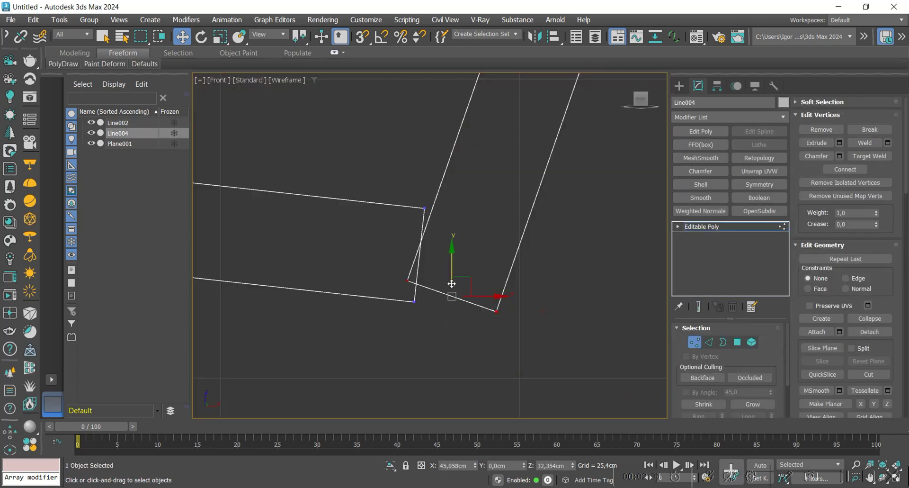
{"action": "key", "text": "F3"}
{"action": "scroll", "coordinate": [467, 275], "scroll_direction": "down", "scroll_amount": 1}
{"action": "scroll", "coordinate": [882, 360], "scroll_direction": "down", "scroll_amount": 2}
{"action": "left_click", "coordinate": [874, 375]}
{"action": "scroll", "coordinate": [480, 294], "scroll_direction": "up", "scroll_amount": 2}
{"action": "left_click_drag", "start_coordinate": [448, 251], "coordinate": [449, 260]}
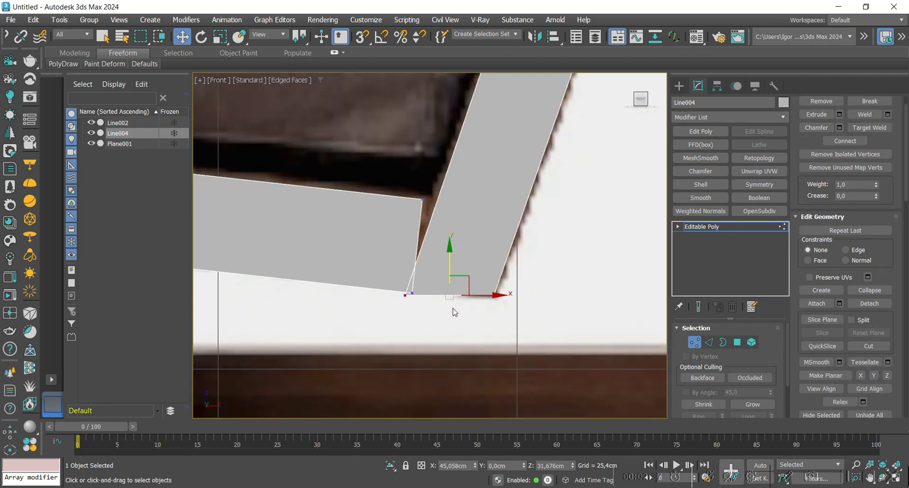
Move the corner vertices so the seat rail's upper end meets the backrest's inner edge
{"action": "scroll", "coordinate": [450, 310], "scroll_direction": "up", "scroll_amount": 1}
{"action": "left_click_drag", "start_coordinate": [367, 295], "coordinate": [386, 267]}
{"action": "middle_click_drag", "start_coordinate": [385, 172], "coordinate": [384, 207]}
{"action": "left_click_drag", "start_coordinate": [400, 195], "coordinate": [415, 201]}
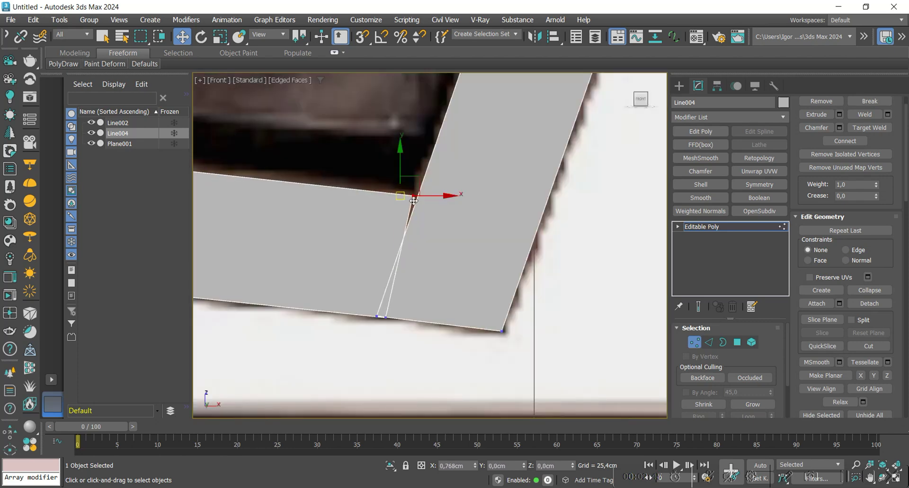
{"action": "scroll", "coordinate": [446, 243], "scroll_direction": "down", "scroll_amount": 8}
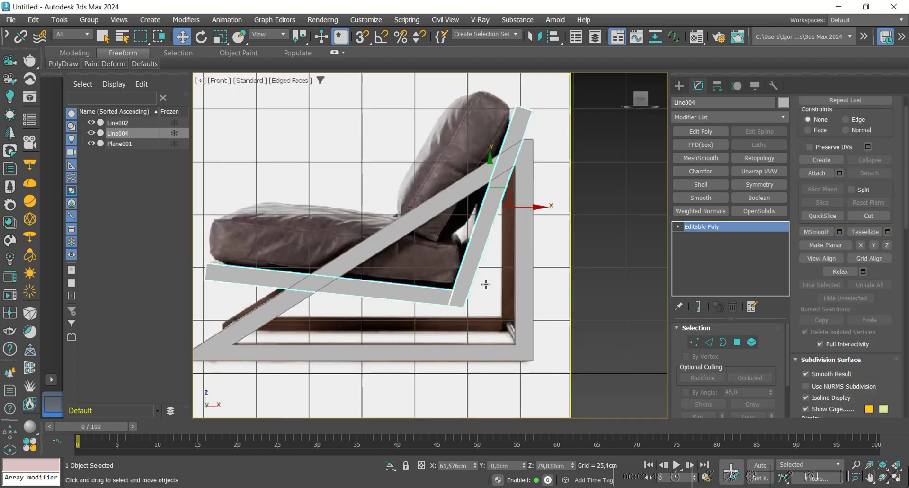
{"action": "scroll", "coordinate": [483, 286], "scroll_direction": "up", "scroll_amount": 8}
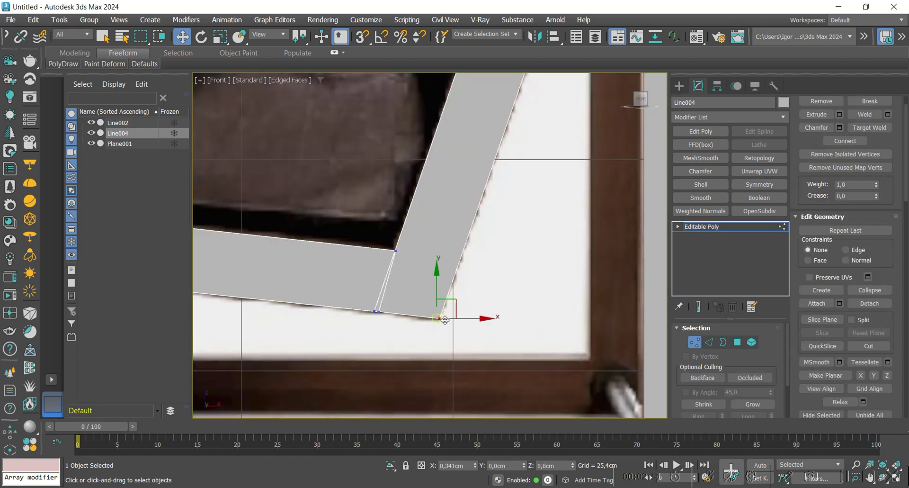
Bring the lower vertices of the seat and backrest joint together in wireframe display
{"action": "key", "text": "F3"}
{"action": "scroll", "coordinate": [483, 325], "scroll_direction": "down", "scroll_amount": 5}
{"action": "scroll", "coordinate": [514, 294], "scroll_direction": "up", "scroll_amount": 8}
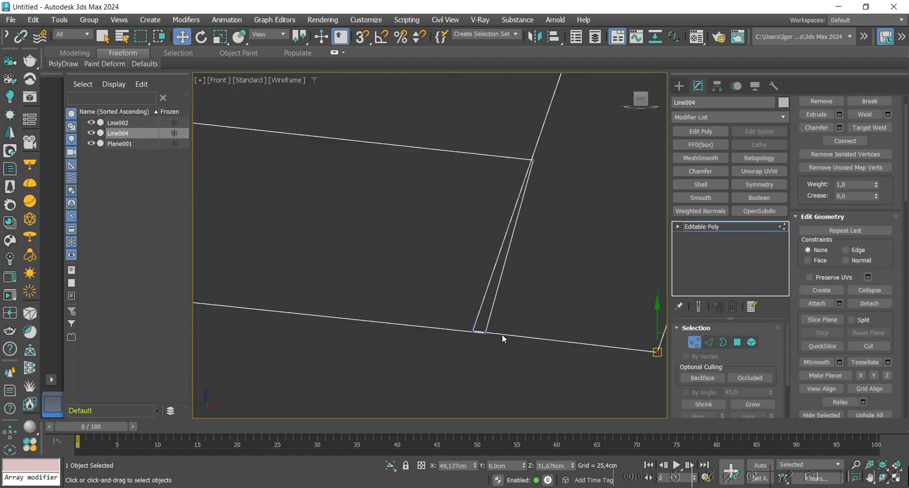
{"action": "left_click_drag", "start_coordinate": [474, 336], "coordinate": [474, 336]}
{"action": "left_click_drag", "start_coordinate": [476, 337], "coordinate": [462, 331]}
{"action": "scroll", "coordinate": [479, 356], "scroll_direction": "down", "scroll_amount": 4}
{"action": "scroll", "coordinate": [473, 356], "scroll_direction": "up", "scroll_amount": 4}
Align the upper vertices of the seat and backrest joint, then leave vertex editing and restore shaded display
{"action": "middle_click_drag", "start_coordinate": [465, 337], "coordinate": [464, 351]}
{"action": "middle_click_drag", "start_coordinate": [559, 104], "coordinate": [511, 226]}
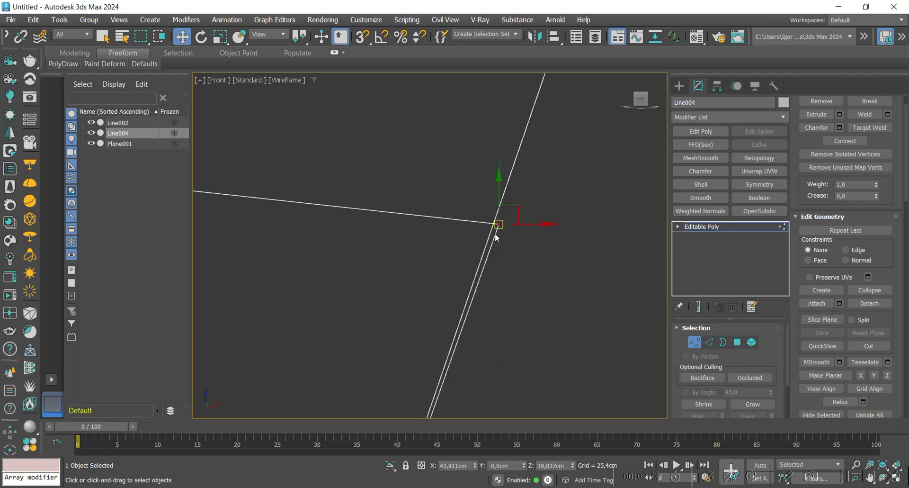
{"action": "left_click_drag", "start_coordinate": [498, 225], "coordinate": [493, 223]}
{"action": "key", "text": "1"}
{"action": "key", "text": "F3"}
{"action": "scroll", "coordinate": [499, 271], "scroll_direction": "down", "scroll_amount": 12}
{"action": "key", "text": "F4"}
{"action": "mouse_move", "coordinate": [523, 253]}
{"action": "middle_mouse_down"}
{"action": "mouse_move", "coordinate": [503, 292]}
{"action": "mouse_move", "coordinate": [505, 373]}
{"action": "middle_mouse_up"}
{"action": "scroll", "coordinate": [504, 293], "scroll_direction": "down", "scroll_amount": 5}
{"action": "left_click", "coordinate": [515, 306]}
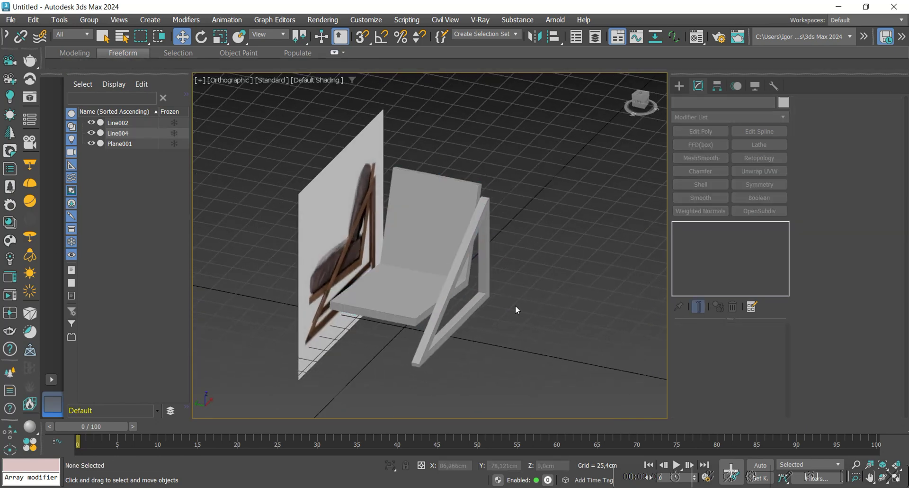
Mirror the side frame to the seat's other side with a Symmetry modifier on Z, its mirror plane at Y 0
{"action": "left_click", "coordinate": [486, 297]}
{"action": "key", "text": "F4"}
{"action": "middle_click_drag", "start_coordinate": [487, 300], "coordinate": [531, 336], "text": "alt"}
{"action": "left_click", "coordinate": [770, 174]}
{"action": "left_click", "coordinate": [767, 183]}
{"action": "left_click", "coordinate": [702, 392]}
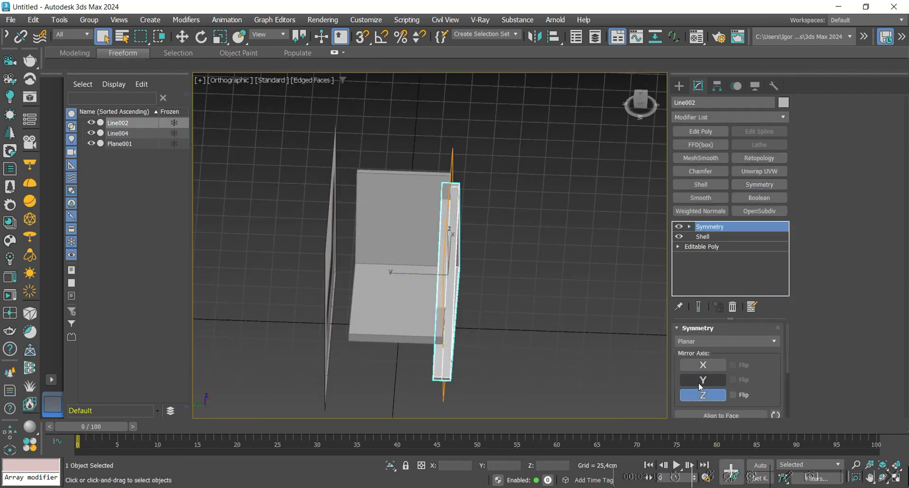
{"action": "left_click", "coordinate": [708, 231]}
{"action": "right_click", "coordinate": [524, 466]}
{"action": "middle_click_drag", "start_coordinate": [469, 327], "coordinate": [450, 284], "text": "alt"}
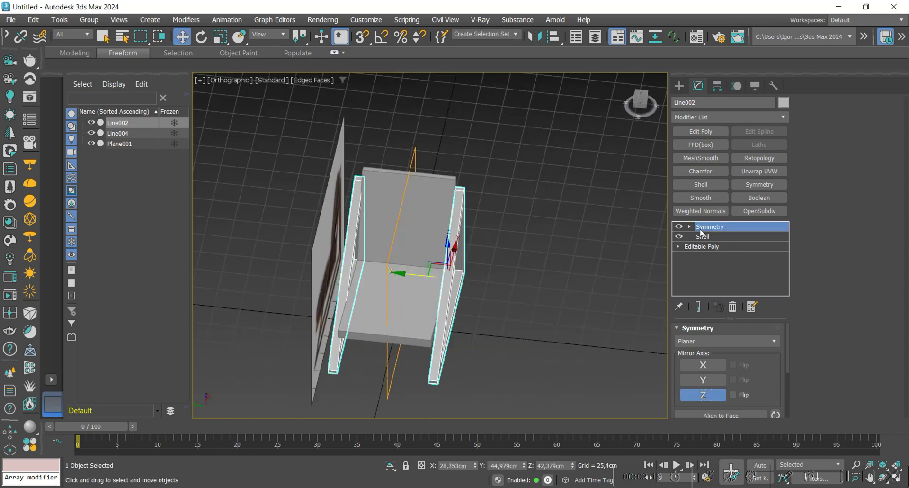
Widen the seat and backrest by scaling it along the Y axis
{"action": "left_click", "coordinate": [445, 277]}
{"action": "key", "text": "r"}
{"action": "left_click_drag", "start_coordinate": [452, 226], "coordinate": [478, 229]}
Move the side frame's base element outward along Y toward the widened seat's side edge
{"action": "left_click", "coordinate": [455, 246]}
{"action": "left_click", "coordinate": [707, 243]}
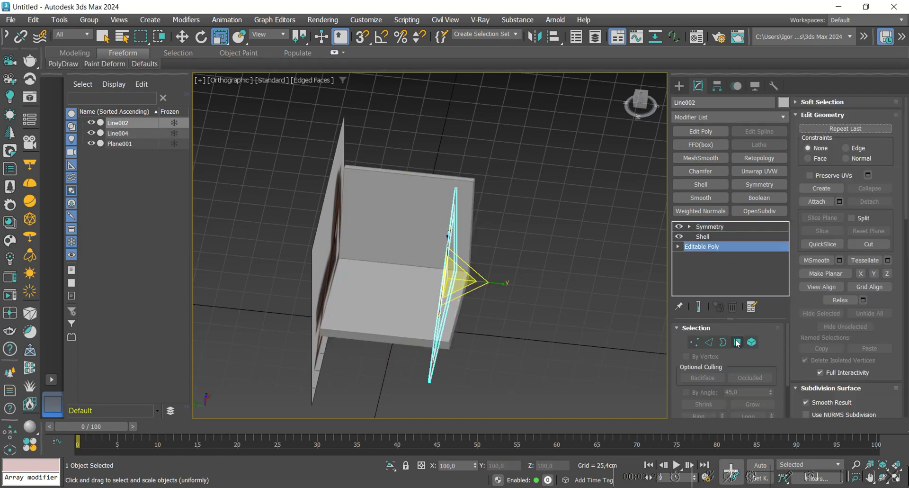
{"action": "key", "text": "w"}
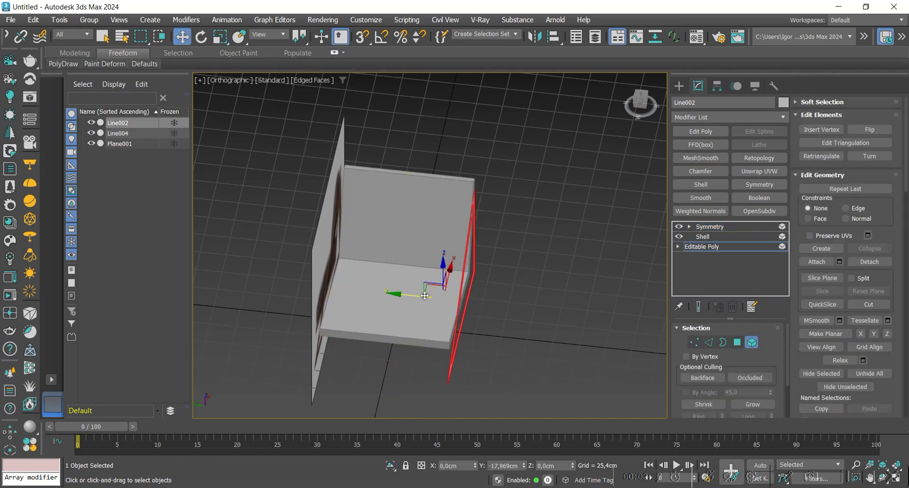
{"action": "left_click", "coordinate": [713, 247]}
{"action": "left_click", "coordinate": [713, 226]}
{"action": "left_click", "coordinate": [712, 238]}
{"action": "left_click", "coordinate": [709, 246]}
Align the side frame's base element flush with the seat's edge in the Top view and return to the Symmetry level
{"action": "scroll", "coordinate": [473, 308], "scroll_direction": "up", "scroll_amount": 4}
{"action": "left_click", "coordinate": [753, 342]}
{"action": "key", "text": "t"}
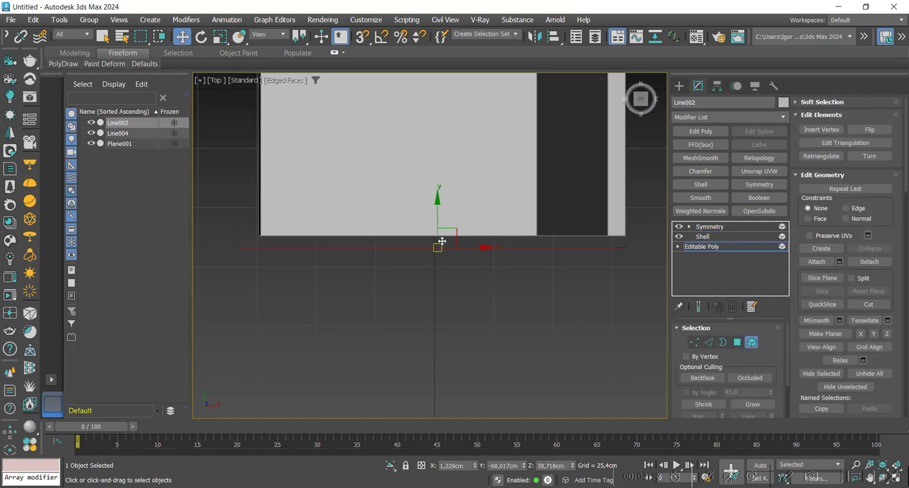
{"action": "scroll", "coordinate": [431, 241], "scroll_direction": "up", "scroll_amount": 4}
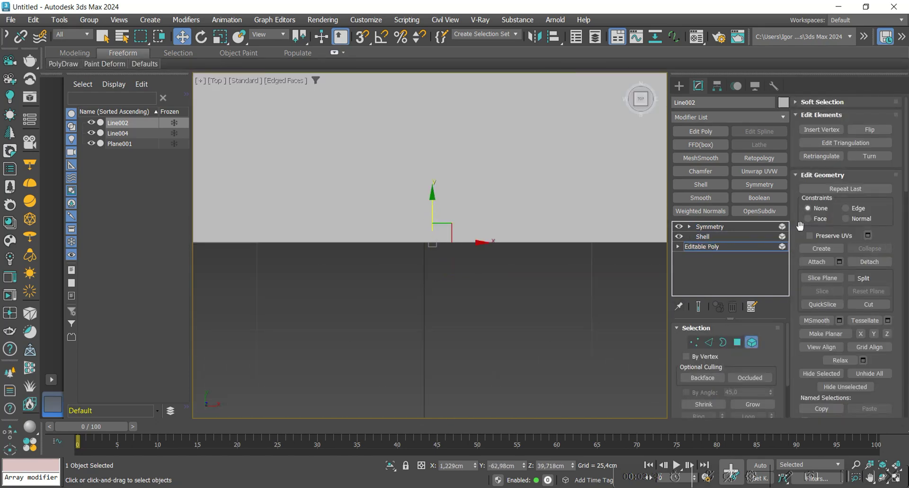
{"action": "left_click", "coordinate": [713, 227]}
{"action": "scroll", "coordinate": [494, 271], "scroll_direction": "down", "scroll_amount": 5}
{"action": "middle_click_drag", "start_coordinate": [493, 272], "coordinate": [528, 273], "text": "alt"}
{"action": "left_click", "coordinate": [570, 340]}
{"action": "scroll", "coordinate": [560, 353], "scroll_direction": "down", "scroll_amount": 4}
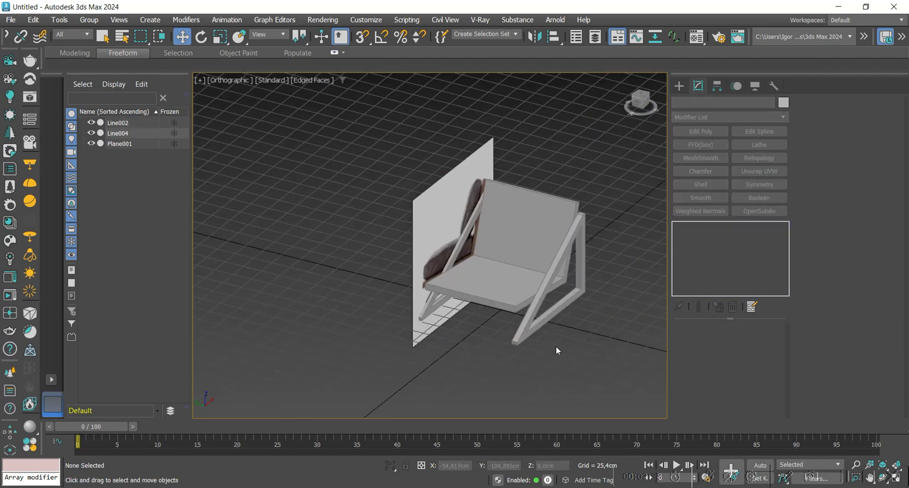
Isolate the reference picture plane in the Front view
{"action": "key", "text": "f"}
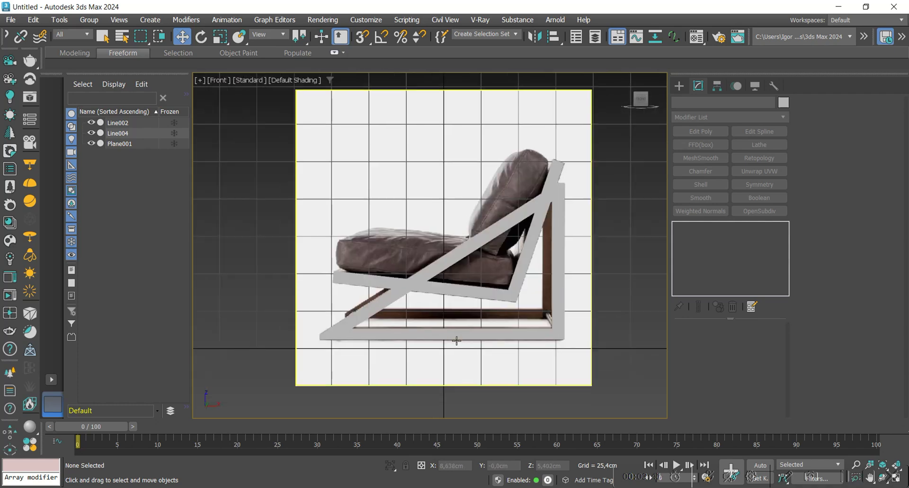
{"action": "left_click", "coordinate": [422, 296]}
{"action": "key", "text": "alt+q"}
{"action": "scroll", "coordinate": [391, 265], "scroll_direction": "up", "scroll_amount": 4}
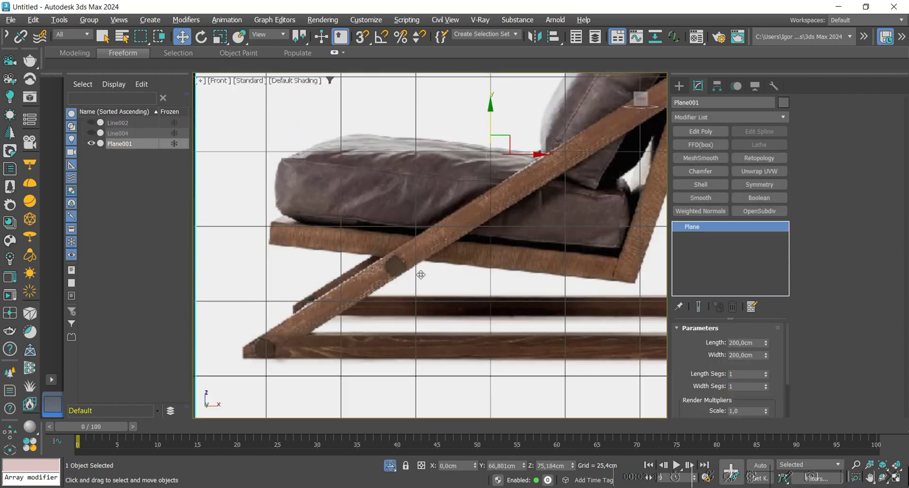
{"action": "middle_click_drag", "start_coordinate": [419, 274], "coordinate": [460, 227]}
Draw a circle of about 1.8 cm radius on the diagonal rail's dowel, with renderer and viewport rendering disabled
{"action": "left_click", "coordinate": [679, 86]}
{"action": "left_click", "coordinate": [692, 103]}
{"action": "left_click", "coordinate": [700, 189]}
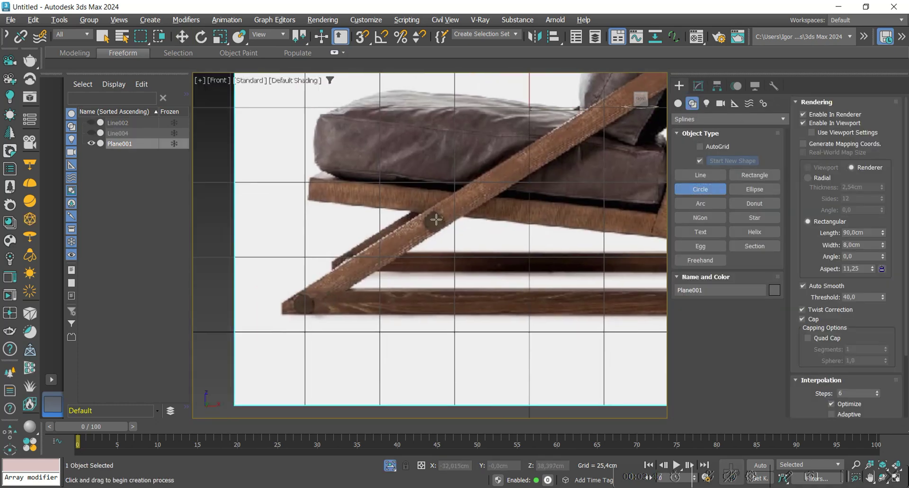
{"action": "scroll", "coordinate": [436, 219], "scroll_direction": "up", "scroll_amount": 8}
{"action": "left_click_drag", "start_coordinate": [405, 223], "coordinate": [447, 232]}
{"action": "left_click", "coordinate": [804, 123]}
{"action": "left_click", "coordinate": [804, 114]}
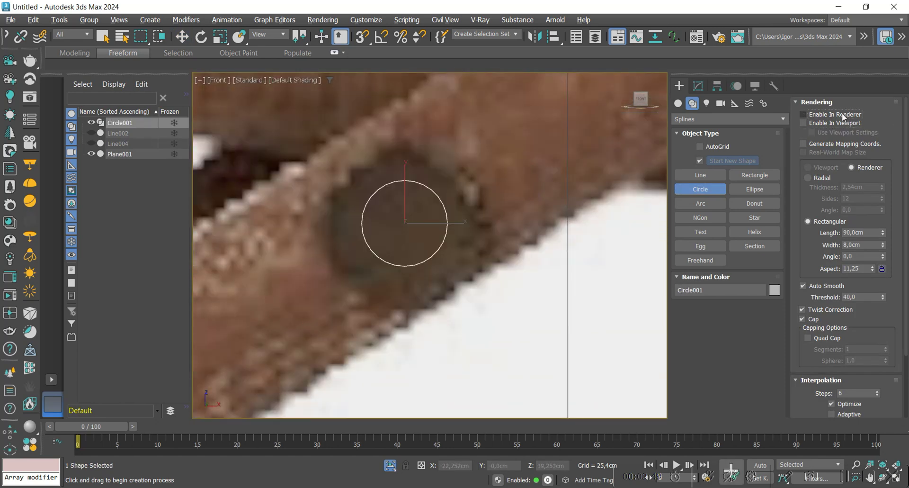
Scale the circle up and centre it over the dowel on the diagonal rail
{"action": "middle_click_drag", "start_coordinate": [419, 229], "coordinate": [414, 223]}
{"action": "key", "text": "r"}
{"action": "left_click_drag", "start_coordinate": [405, 199], "coordinate": [419, 167]}
{"action": "key", "text": "w"}
{"action": "left_click_drag", "start_coordinate": [406, 219], "coordinate": [404, 222]}
{"action": "key", "text": "r"}
{"action": "scroll", "coordinate": [401, 210], "scroll_direction": "down", "scroll_amount": 4}
{"action": "key", "text": "w"}
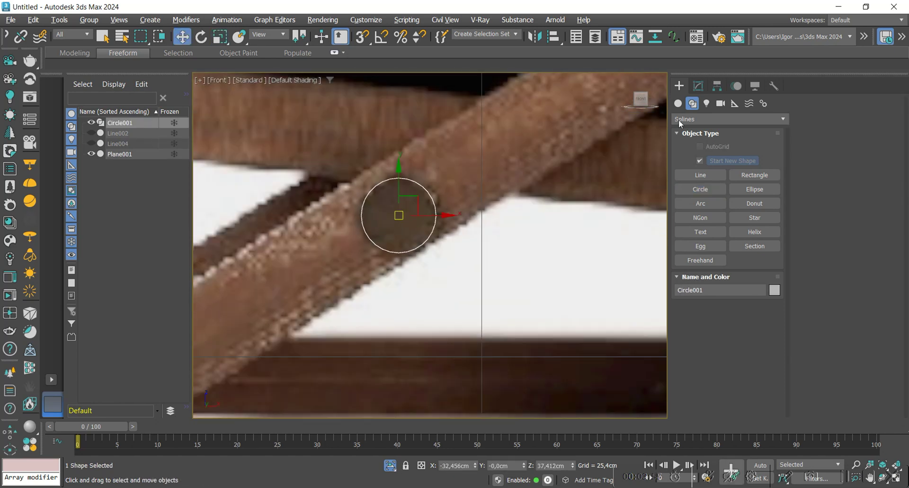
Set the circle's interpolation steps to 2 and add an Edit Spline modifier
{"action": "left_click", "coordinate": [698, 87]}
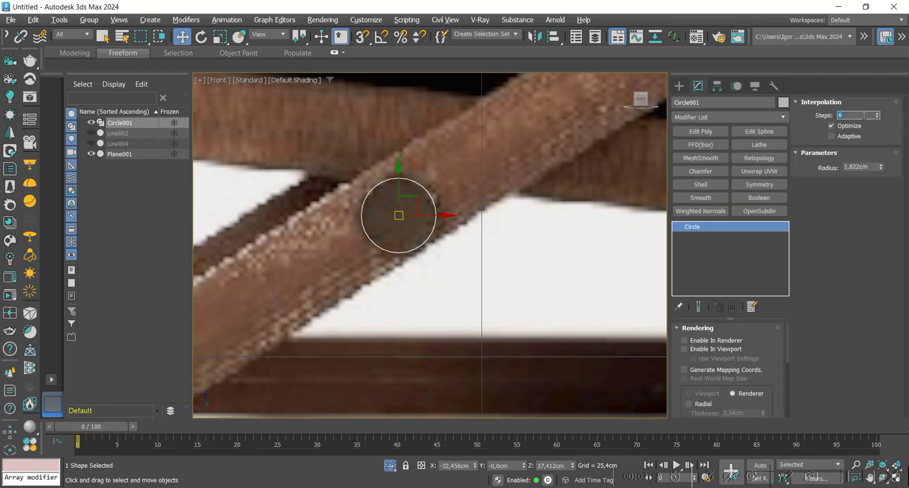
{"action": "scroll", "coordinate": [408, 208], "scroll_direction": "down", "scroll_amount": 2}
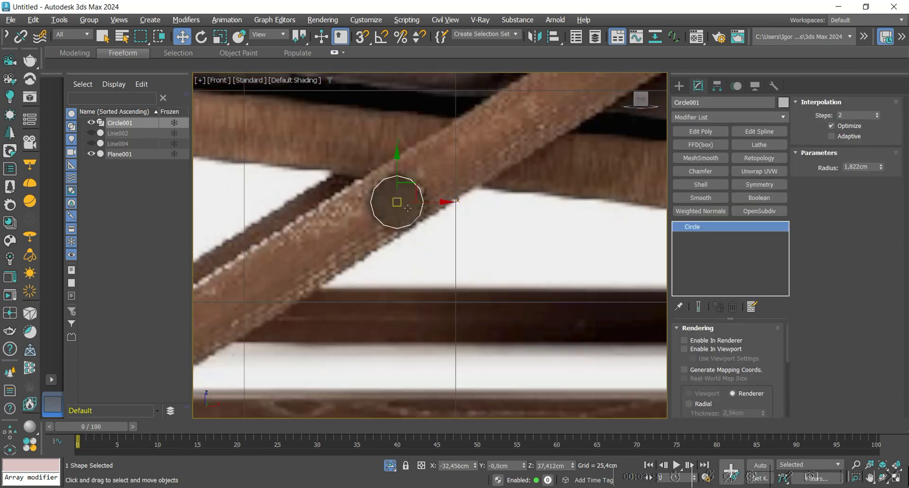
{"action": "left_click", "coordinate": [749, 133]}
Copy the circle spline onto the dowel at the base's front corner
{"action": "key", "text": "3"}
{"action": "scroll", "coordinate": [479, 244], "scroll_direction": "down", "scroll_amount": 2}
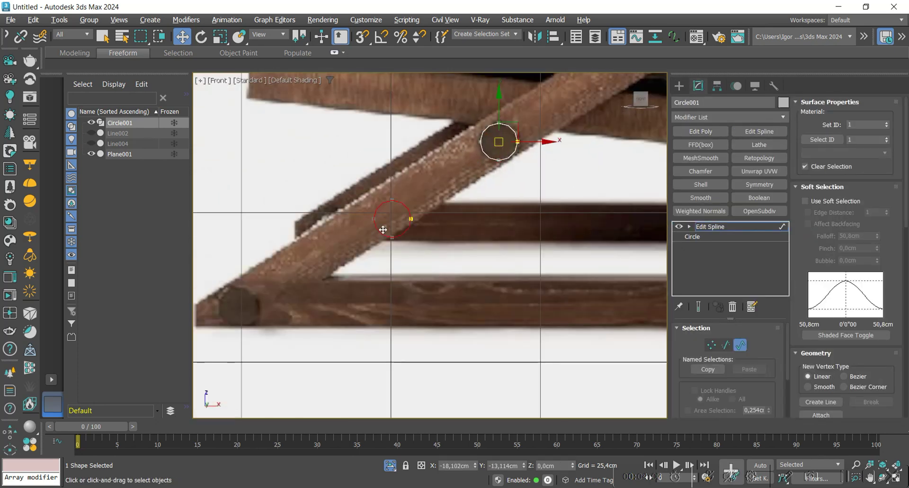
{"action": "left_click_drag", "start_coordinate": [240, 312], "coordinate": [242, 313], "text": "shift"}
{"action": "scroll", "coordinate": [239, 313], "scroll_direction": "up", "scroll_amount": 5}
{"action": "scroll", "coordinate": [300, 303], "scroll_direction": "down", "scroll_amount": 9}
Copy the circle spline onto the dowel at the base's rear corner
{"action": "middle_click_drag", "start_coordinate": [239, 313], "coordinate": [265, 303]}
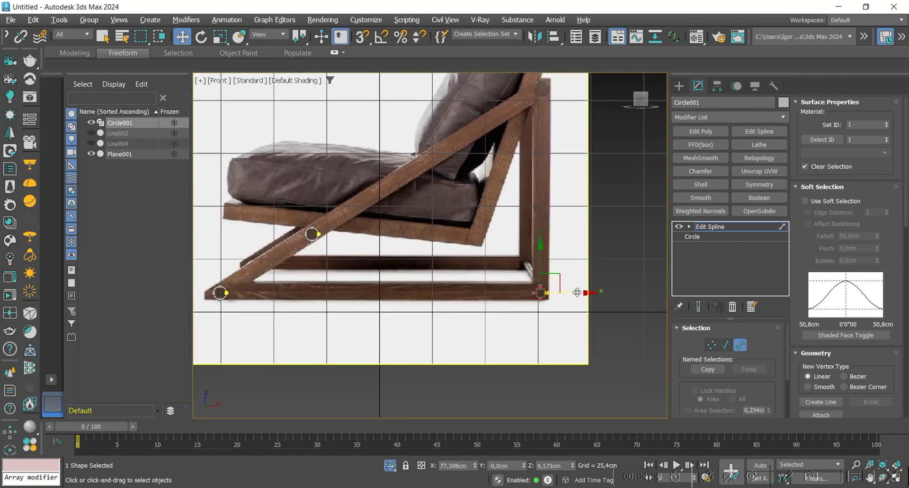
{"action": "scroll", "coordinate": [542, 292], "scroll_direction": "up", "scroll_amount": 8}
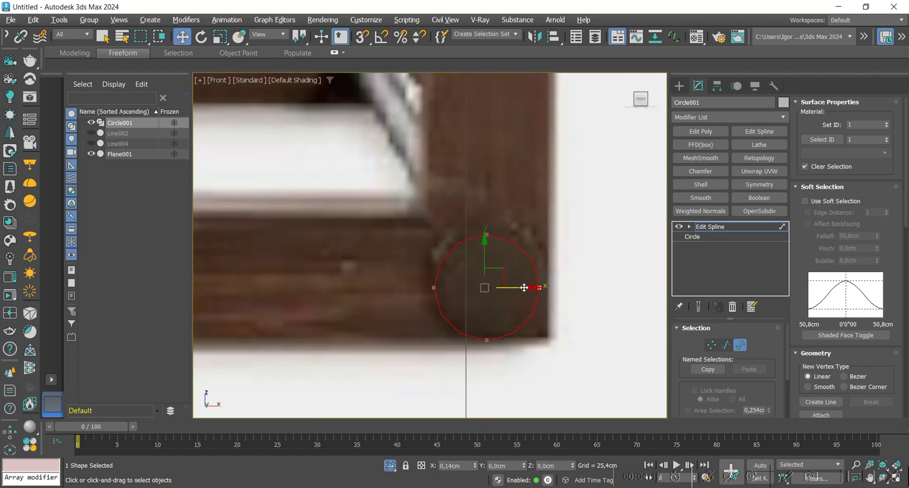
{"action": "scroll", "coordinate": [525, 287], "scroll_direction": "down", "scroll_amount": 8}
Copy the rear corner circle up onto the dowel at the top of the rear post
{"action": "scroll", "coordinate": [518, 314], "scroll_direction": "up", "scroll_amount": 1}
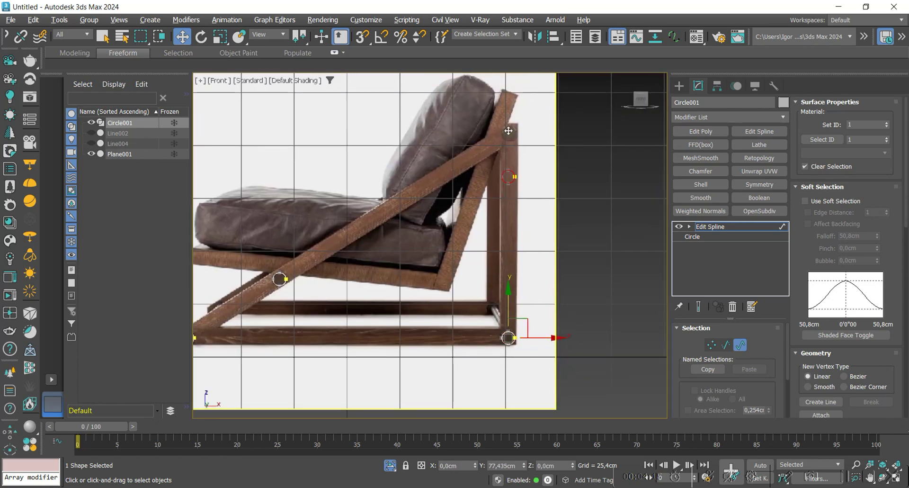
{"action": "scroll", "coordinate": [512, 124], "scroll_direction": "up", "scroll_amount": 8}
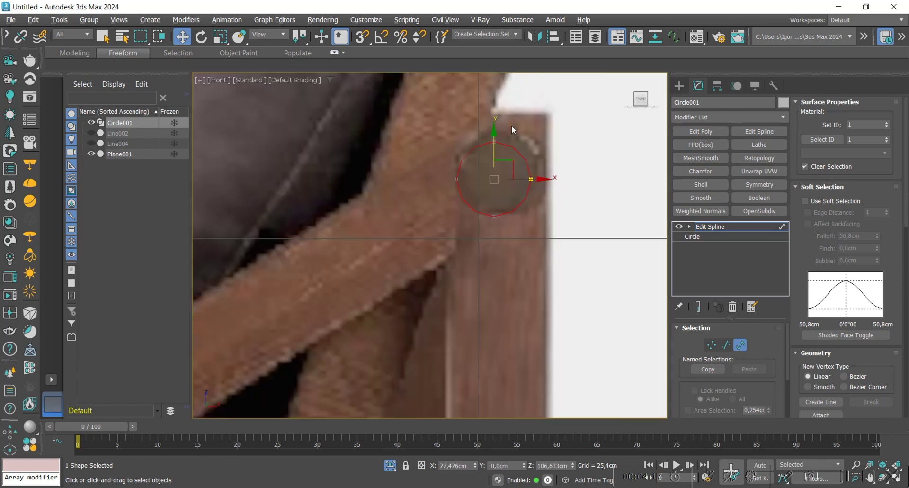
{"action": "scroll", "coordinate": [525, 190], "scroll_direction": "down", "scroll_amount": 8}
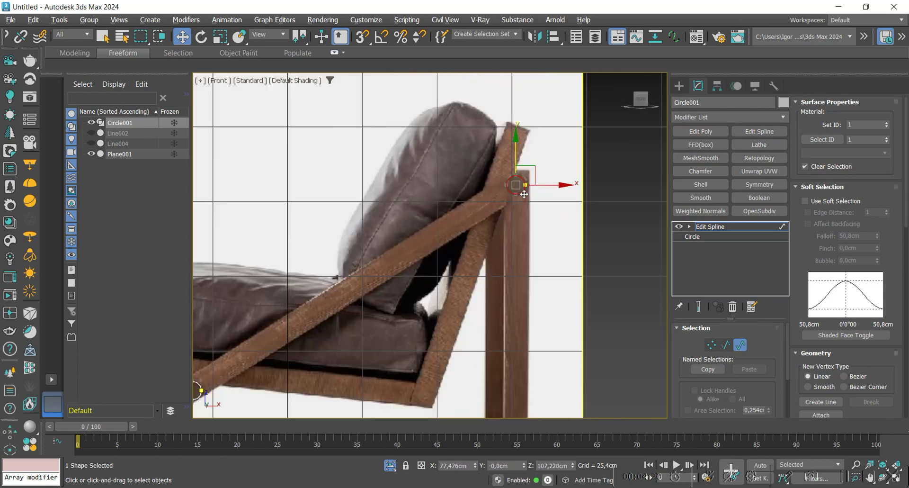
Shift both rear post circles along X to centre them on their dowels
{"action": "middle_click_drag", "start_coordinate": [524, 198], "coordinate": [504, 100]}
{"action": "left_click", "coordinate": [504, 367], "text": "ctrl"}
{"action": "scroll", "coordinate": [509, 304], "scroll_direction": "down", "scroll_amount": 2}
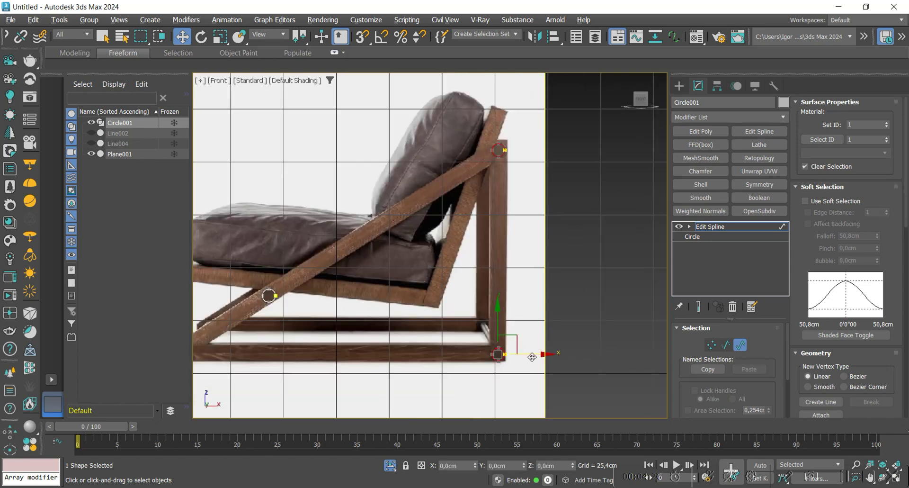
{"action": "scroll", "coordinate": [490, 140], "scroll_direction": "up", "scroll_amount": 5}
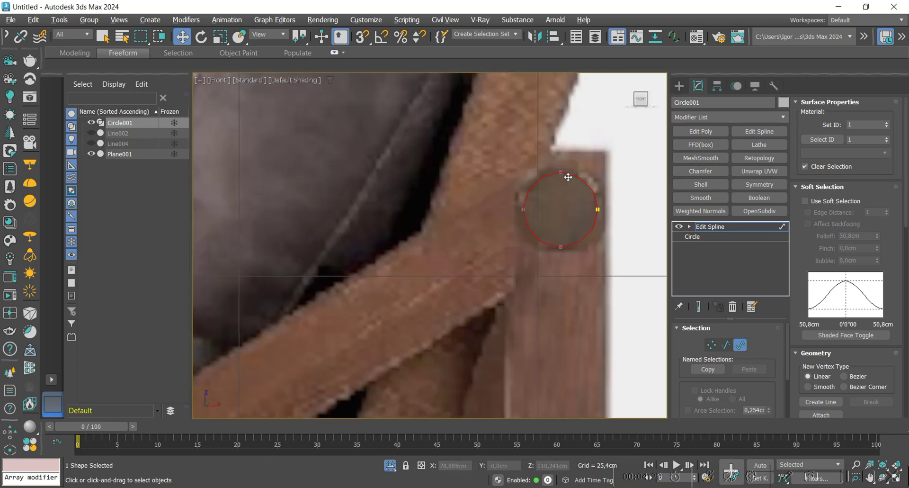
Scale the circle at the top of the rear post to fit its dowel
{"action": "scroll", "coordinate": [568, 180], "scroll_direction": "down", "scroll_amount": 2}
{"action": "middle_click_drag", "start_coordinate": [629, 242], "coordinate": [570, 237]}
{"action": "left_click", "coordinate": [524, 199]}
{"action": "middle_click_drag", "start_coordinate": [523, 200], "coordinate": [510, 211]}
{"action": "key", "text": "e"}
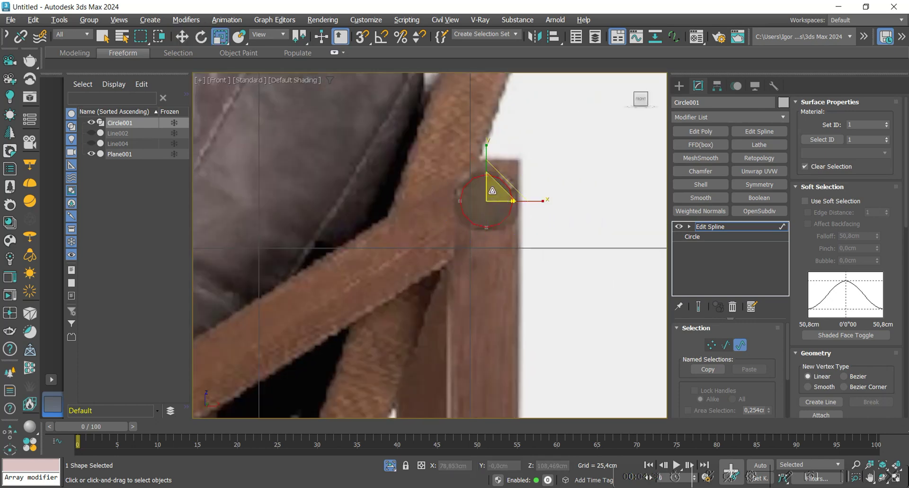
{"action": "key", "text": "w"}
Scale the circle at the base's rear corner to fit its dowel
{"action": "scroll", "coordinate": [492, 184], "scroll_direction": "down", "scroll_amount": 5}
{"action": "middle_click_drag", "start_coordinate": [504, 392], "coordinate": [489, 258]}
{"action": "scroll", "coordinate": [489, 258], "scroll_direction": "up", "scroll_amount": 5}
{"action": "left_click", "coordinate": [440, 302]}
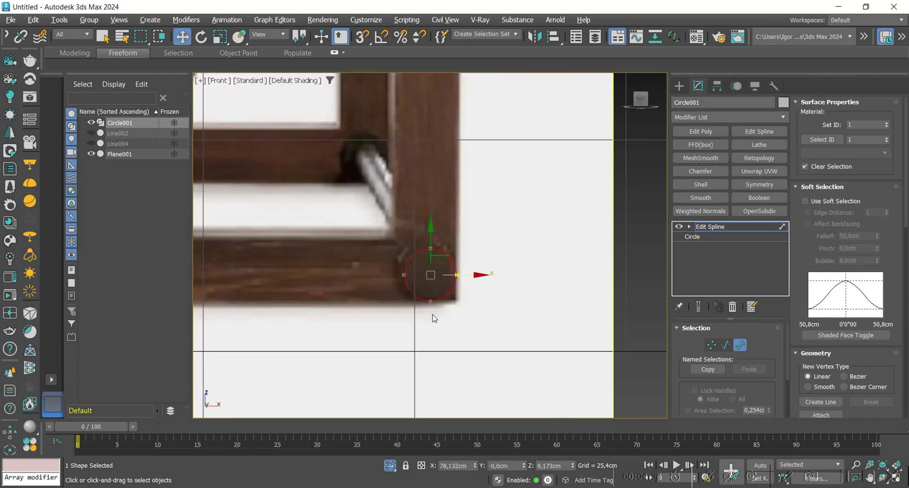
{"action": "key", "text": "r"}
{"action": "left_click_drag", "start_coordinate": [437, 265], "coordinate": [437, 263]}
{"action": "key", "text": "w"}
{"action": "scroll", "coordinate": [519, 304], "scroll_direction": "down", "scroll_amount": 5}
{"action": "middle_click_drag", "start_coordinate": [518, 304], "coordinate": [647, 302]}
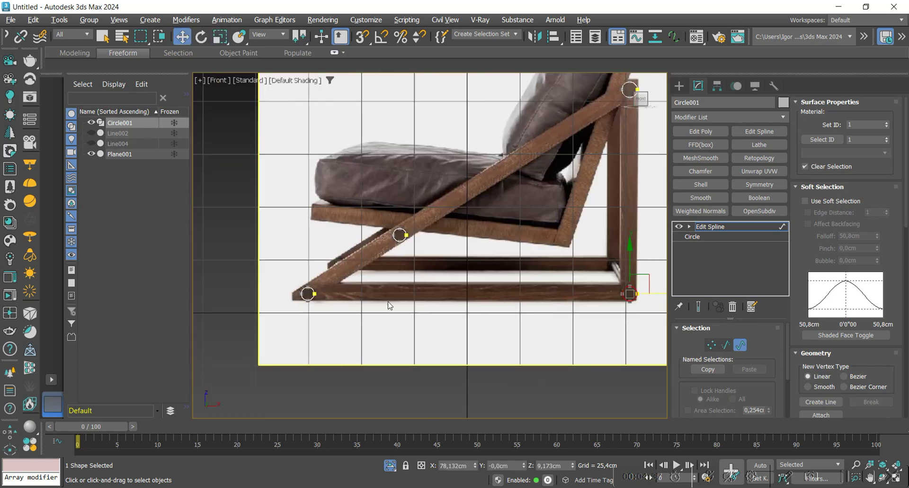
Scale the circle at the base's front corner to about 97 percent so it fits its dowel
{"action": "scroll", "coordinate": [328, 295], "scroll_direction": "up", "scroll_amount": 5}
{"action": "middle_click_drag", "start_coordinate": [328, 295], "coordinate": [423, 297]}
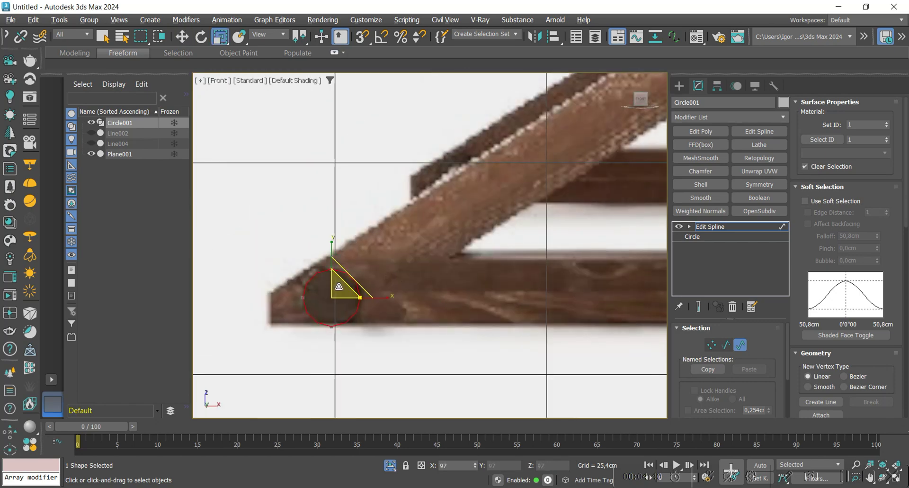
{"action": "scroll", "coordinate": [338, 287], "scroll_direction": "down", "scroll_amount": 3}
{"action": "key", "text": "w"}
{"action": "scroll", "coordinate": [486, 242], "scroll_direction": "up", "scroll_amount": 4}
{"action": "middle_click_drag", "start_coordinate": [534, 187], "coordinate": [575, 217]}
{"action": "key", "text": "w"}
Finish editing the circle splines and convert the shape to an Editable Poly
{"action": "scroll", "coordinate": [462, 218], "scroll_direction": "down", "scroll_amount": 5}
{"action": "key", "text": "1"}
{"action": "key", "text": "1"}
{"action": "key", "text": "alt+e"}
{"action": "scroll", "coordinate": [549, 253], "scroll_direction": "up", "scroll_amount": 5}
{"action": "scroll", "coordinate": [548, 252], "scroll_direction": "down", "scroll_amount": 4}
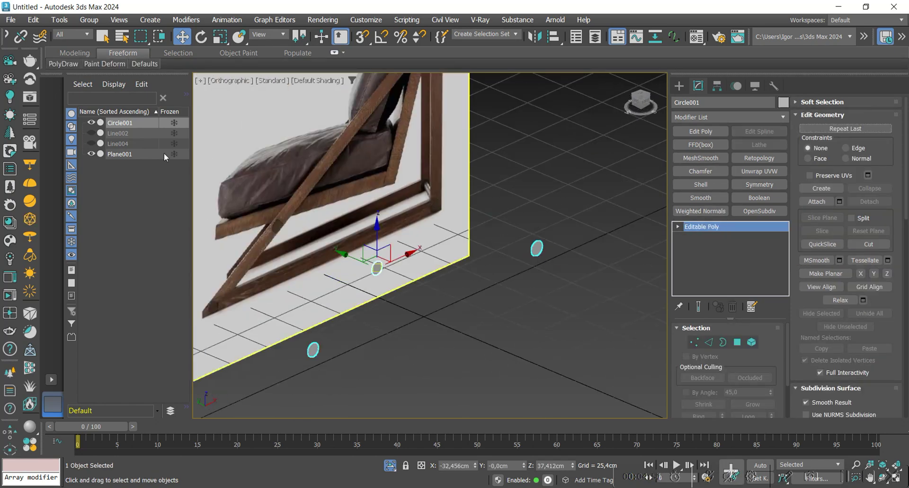
Unhide the triangular side frame Line002 and move the four discs along Y onto its outer face
{"action": "left_click", "coordinate": [91, 144]}
{"action": "left_click", "coordinate": [91, 143]}
{"action": "left_click", "coordinate": [91, 133]}
{"action": "middle_click_drag", "start_coordinate": [303, 246], "coordinate": [365, 253], "text": "alt"}
{"action": "key", "text": "t"}
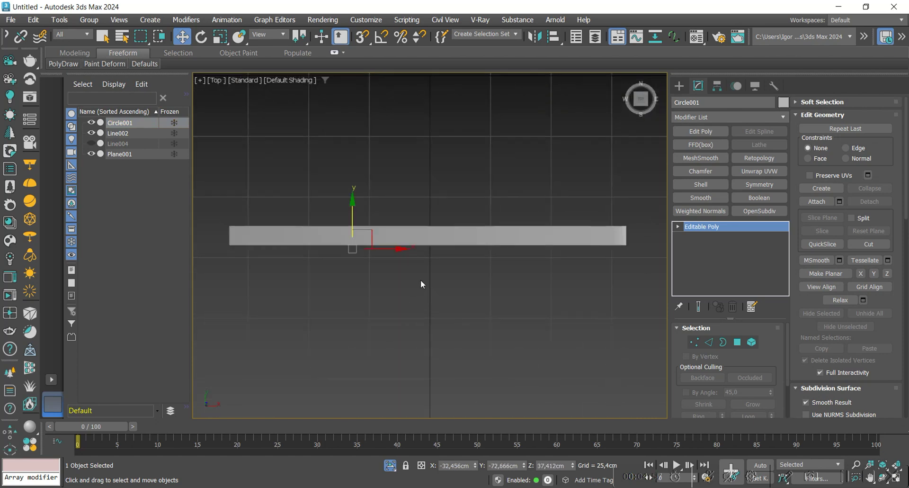
{"action": "scroll", "coordinate": [384, 265], "scroll_direction": "up", "scroll_amount": 3}
{"action": "key", "text": "F3"}
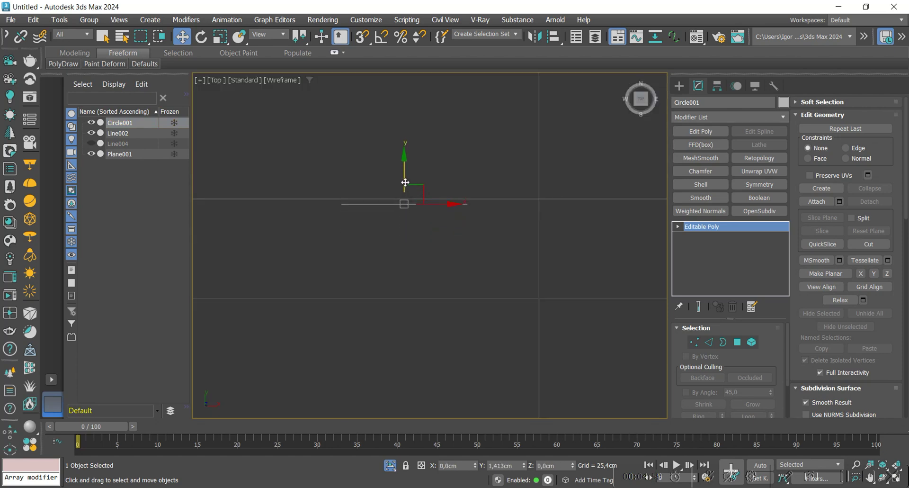
Thicken the discs with a Shell modifier, using an inner amount of 0,178 cm and an outer amount of 0,112 cm
{"action": "left_click", "coordinate": [701, 184]}
{"action": "right_click", "coordinate": [770, 357]}
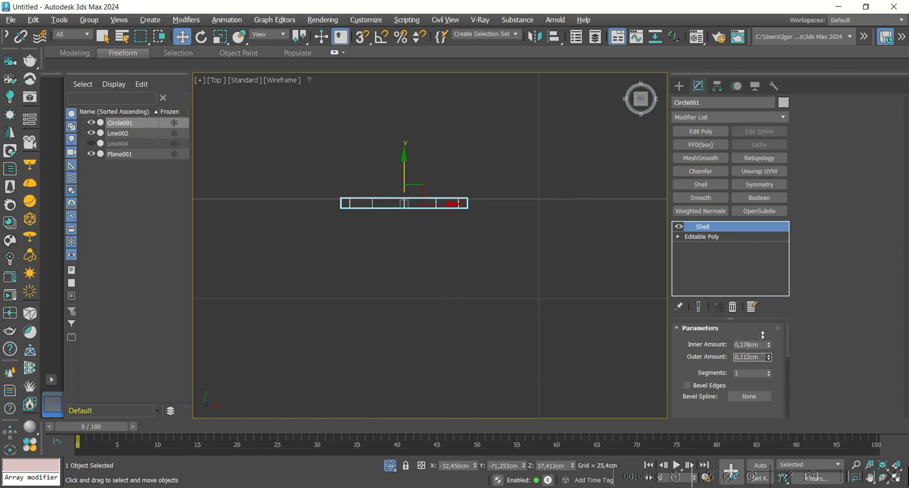
{"action": "key", "text": "F3"}
{"action": "scroll", "coordinate": [425, 241], "scroll_direction": "down", "scroll_amount": 5}
{"action": "middle_click_drag", "start_coordinate": [425, 242], "coordinate": [450, 190], "text": "alt"}
{"action": "key", "text": "F4"}
{"action": "scroll", "coordinate": [458, 327], "scroll_direction": "down", "scroll_amount": 5}
{"action": "middle_click_drag", "start_coordinate": [459, 327], "coordinate": [443, 195]}
{"action": "middle_click_drag", "start_coordinate": [476, 268], "coordinate": [448, 282]}
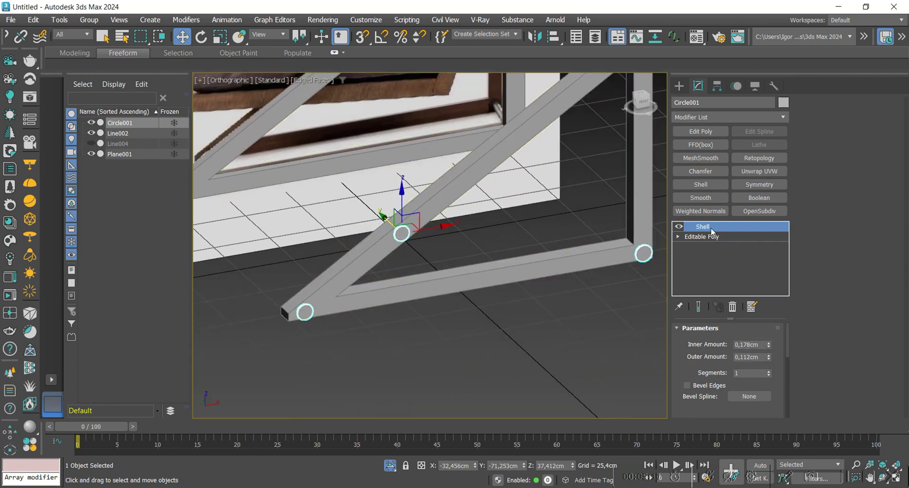
Add an Edit Poly modifier to the discs and select the outer face of all four
{"action": "left_click", "coordinate": [701, 131]}
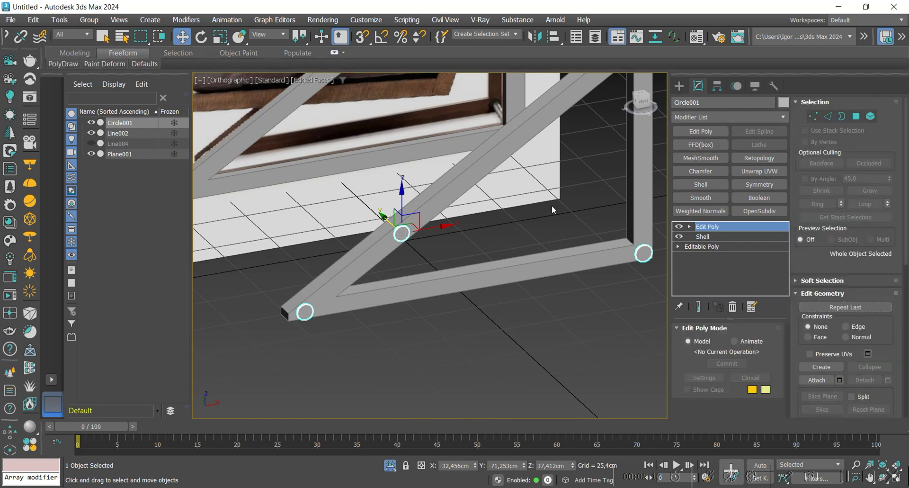
{"action": "key", "text": "4"}
{"action": "middle_click_drag", "start_coordinate": [471, 233], "coordinate": [375, 367]}
{"action": "scroll", "coordinate": [548, 181], "scroll_direction": "up", "scroll_amount": 8}
{"action": "key", "text": "F3"}
{"action": "key", "text": "F3"}
{"action": "left_click", "coordinate": [556, 197]}
{"action": "scroll", "coordinate": [550, 185], "scroll_direction": "down", "scroll_amount": 8}
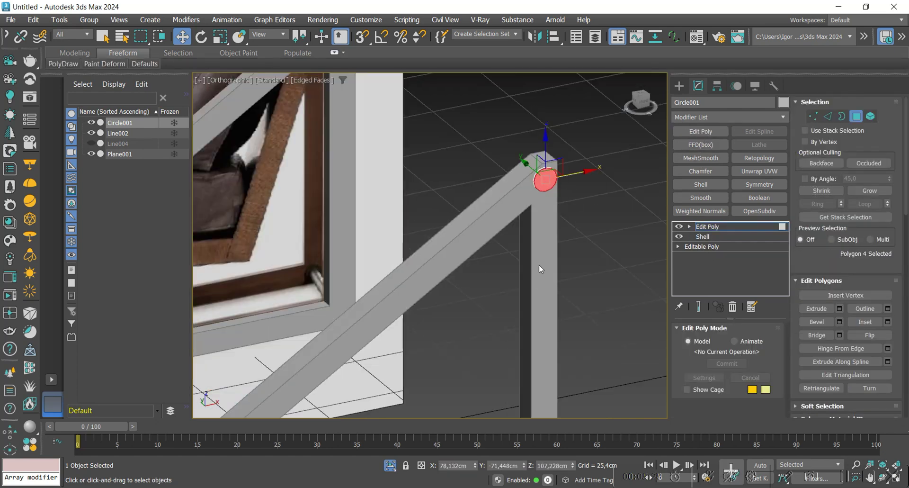
{"action": "middle_click_drag", "start_coordinate": [536, 285], "coordinate": [537, 108]}
{"action": "left_click", "coordinate": [547, 283], "text": "ctrl"}
{"action": "middle_click_drag", "start_coordinate": [281, 306], "coordinate": [458, 253]}
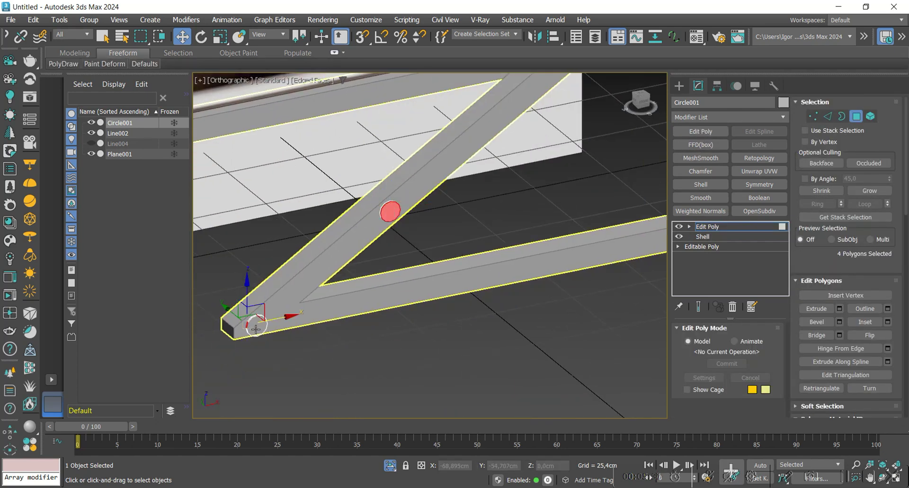
Inset the outer faces of the four discs and collapse each inner face to its centre
{"action": "scroll", "coordinate": [253, 331], "scroll_direction": "up", "scroll_amount": 8}
{"action": "left_click", "coordinate": [888, 322]}
{"action": "middle_click_drag", "start_coordinate": [357, 309], "coordinate": [421, 285]}
{"action": "scroll", "coordinate": [421, 285], "scroll_direction": "up", "scroll_amount": 2}
{"action": "key", "text": "F4"}
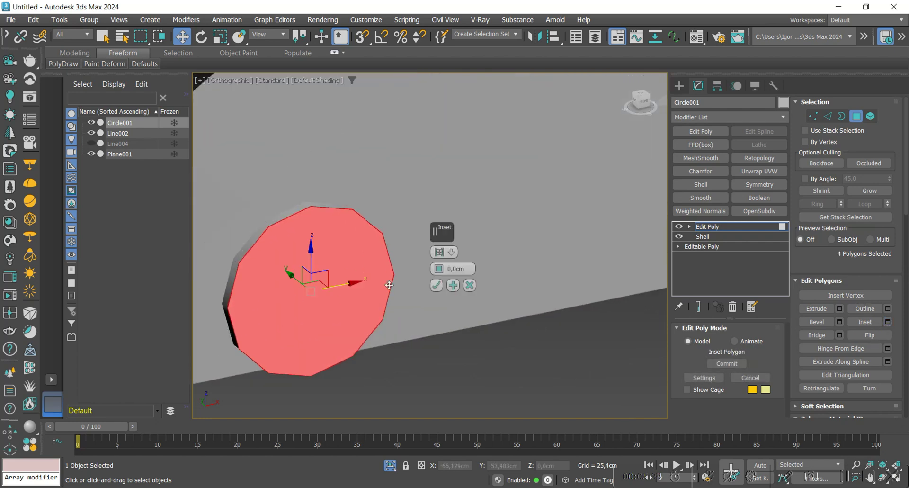
{"action": "left_click_drag", "start_coordinate": [439, 269], "coordinate": [439, 268]}
{"action": "scroll", "coordinate": [818, 336], "scroll_direction": "down", "scroll_amount": 5}
{"action": "scroll", "coordinate": [414, 251], "scroll_direction": "down", "scroll_amount": 5}
{"action": "middle_click_drag", "start_coordinate": [413, 254], "coordinate": [399, 267], "text": "alt"}
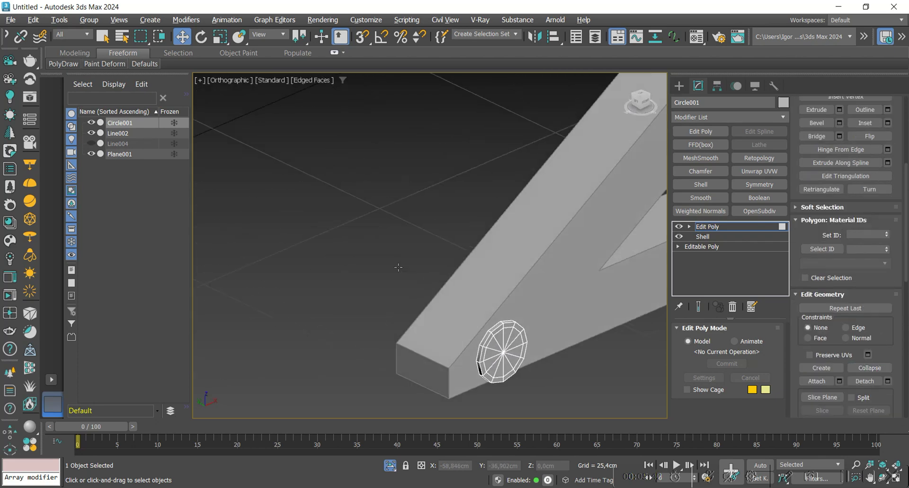
{"action": "scroll", "coordinate": [464, 299], "scroll_direction": "down", "scroll_amount": 8}
Extend the open borders on the back of the discs inward by scaling them to about 55 percent
{"action": "left_click", "coordinate": [718, 226]}
{"action": "key", "text": "F3"}
{"action": "middle_click_drag", "start_coordinate": [648, 263], "coordinate": [583, 274], "text": "alt"}
{"action": "key", "text": "3"}
{"action": "scroll", "coordinate": [582, 256], "scroll_direction": "up", "scroll_amount": 3}
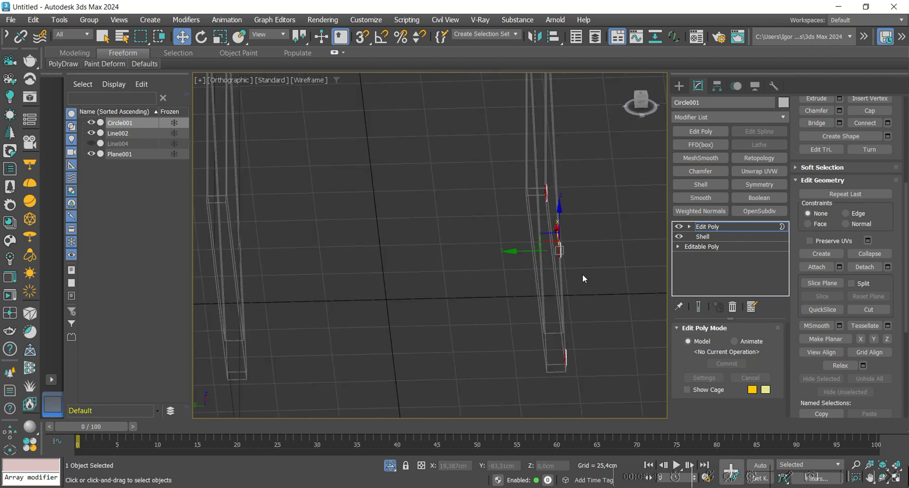
{"action": "left_click", "coordinate": [641, 100]}
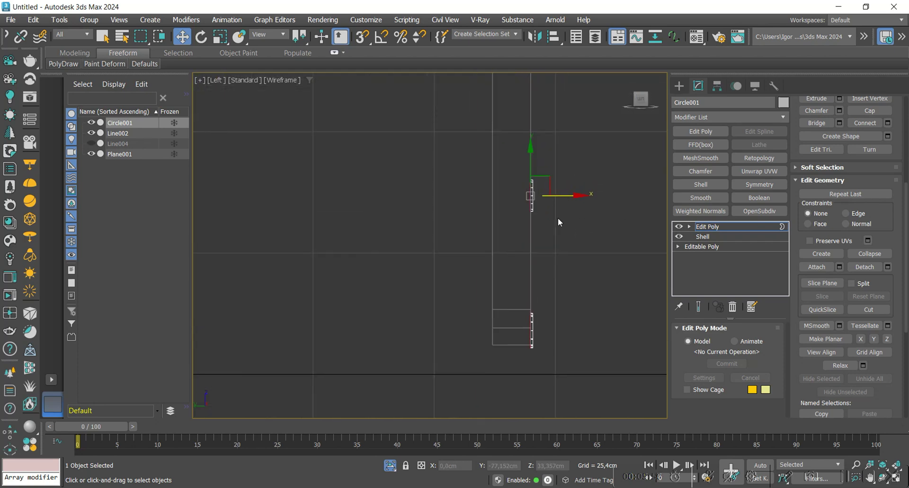
{"action": "middle_click_drag", "start_coordinate": [555, 222], "coordinate": [591, 210], "text": "alt"}
{"action": "key", "text": "r"}
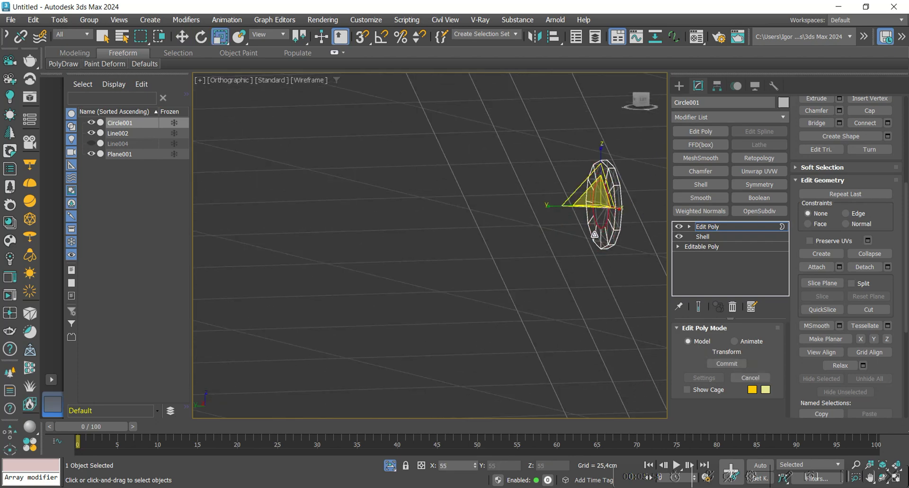
{"action": "left_click_drag", "start_coordinate": [599, 232], "coordinate": [573, 234], "text": "alt"}
{"action": "key", "text": "w"}
Extrude the reduced disc borders through the thickness of the frame to its inner face
{"action": "scroll", "coordinate": [572, 234], "scroll_direction": "down", "scroll_amount": 2}
{"action": "left_click", "coordinate": [641, 100]}
{"action": "scroll", "coordinate": [469, 224], "scroll_direction": "down", "scroll_amount": 2}
{"action": "left_click", "coordinate": [430, 160]}
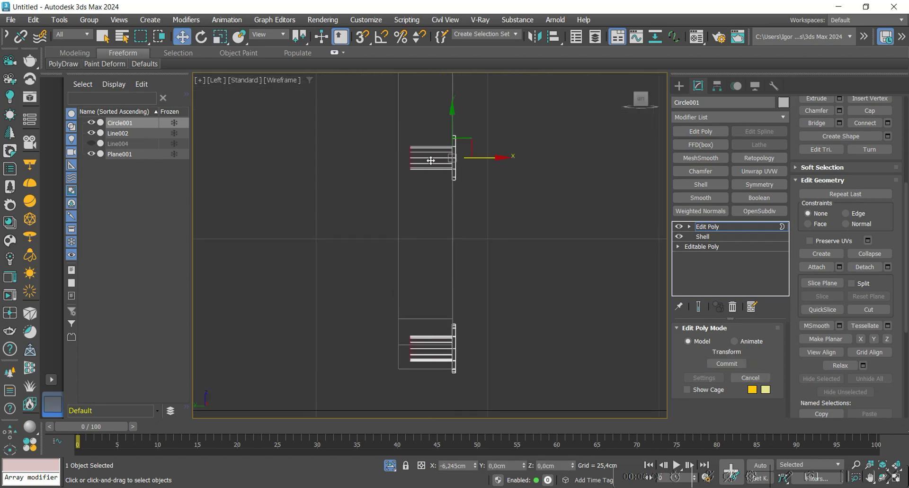
Scale the dowel borders at the frame's inner face outward to about 195 percent to form inner flanges
{"action": "mouse_move", "coordinate": [421, 174]}
{"action": "middle_mouse_down", "text": "alt"}
{"action": "mouse_move", "coordinate": [493, 193]}
{"action": "mouse_move", "coordinate": [428, 159]}
{"action": "middle_mouse_up", "text": "alt"}
{"action": "left_click", "coordinate": [641, 100]}
{"action": "key", "text": "z"}
{"action": "key", "text": "r"}
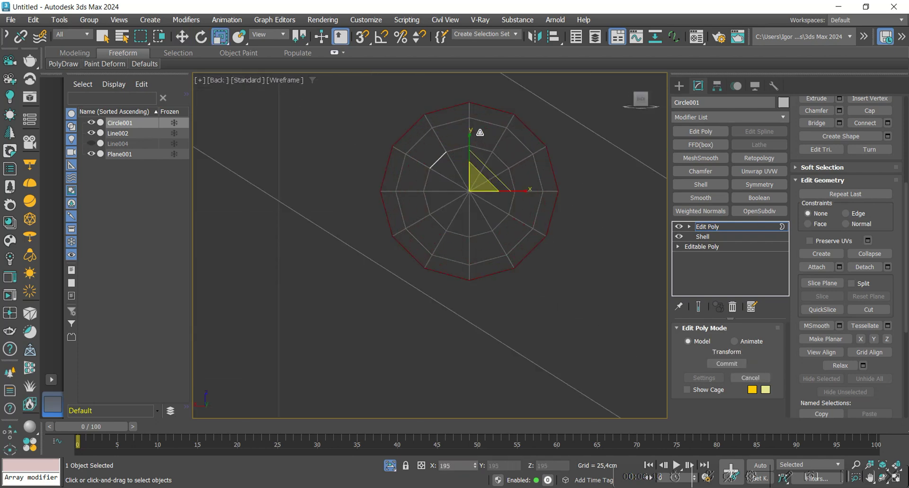
{"action": "key", "text": "ctrl+z"}
{"action": "key", "text": "w"}
Extrude the outer borders of the inner flanges about 0,479 cm away from the frame
{"action": "scroll", "coordinate": [465, 203], "scroll_direction": "down", "scroll_amount": 6}
{"action": "middle_click_drag", "start_coordinate": [465, 203], "coordinate": [492, 258], "text": "alt"}
{"action": "key", "text": "f"}
{"action": "key", "text": "z"}
{"action": "left_click", "coordinate": [644, 102]}
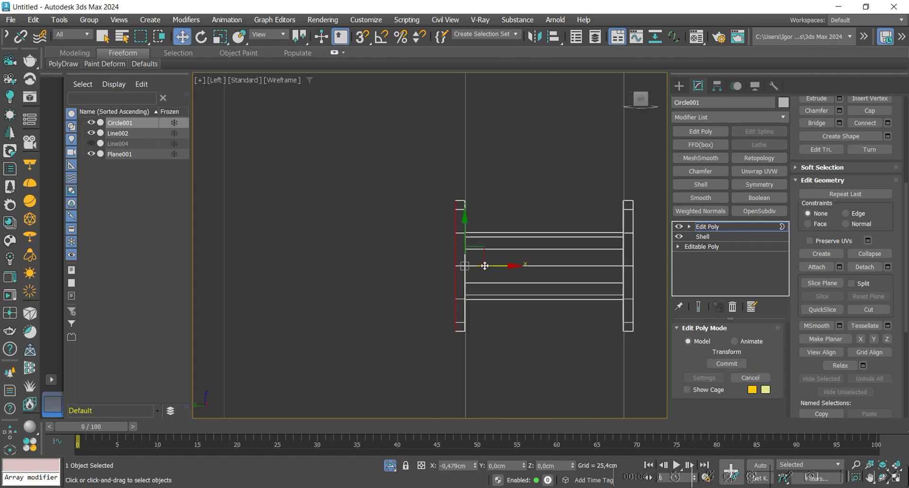
{"action": "middle_click_drag", "start_coordinate": [485, 266], "coordinate": [624, 120], "text": "alt"}
Scale the inner flange borders back in to the dowel's diameter
{"action": "key", "text": "r"}
{"action": "scroll", "coordinate": [578, 188], "scroll_direction": "up", "scroll_amount": 4}
{"action": "left_click_drag", "start_coordinate": [563, 181], "coordinate": [566, 198]}
{"action": "key", "text": "w"}
{"action": "key", "text": "F3"}
{"action": "middle_click_drag", "start_coordinate": [513, 219], "coordinate": [538, 189], "text": "alt"}
{"action": "scroll", "coordinate": [538, 189], "scroll_direction": "down", "scroll_amount": 6}
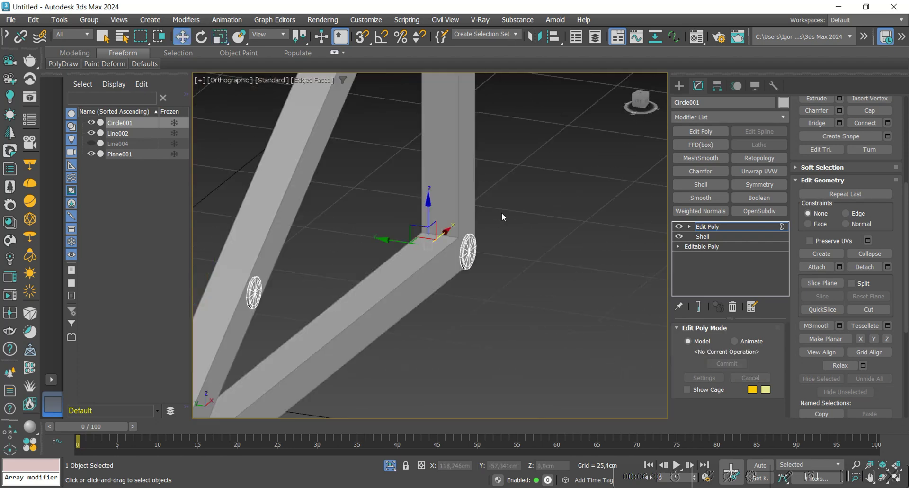
Extrude the four dowel borders from the flanges to the middle of the chair's width
{"action": "left_click", "coordinate": [638, 105]}
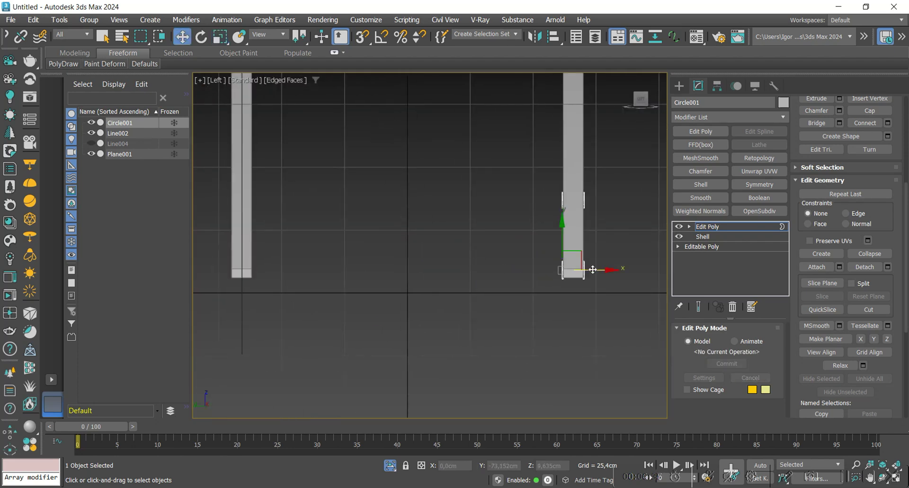
{"action": "left_click_drag", "start_coordinate": [592, 269], "coordinate": [431, 267], "text": "shift"}
{"action": "scroll", "coordinate": [413, 271], "scroll_direction": "up", "scroll_amount": 5}
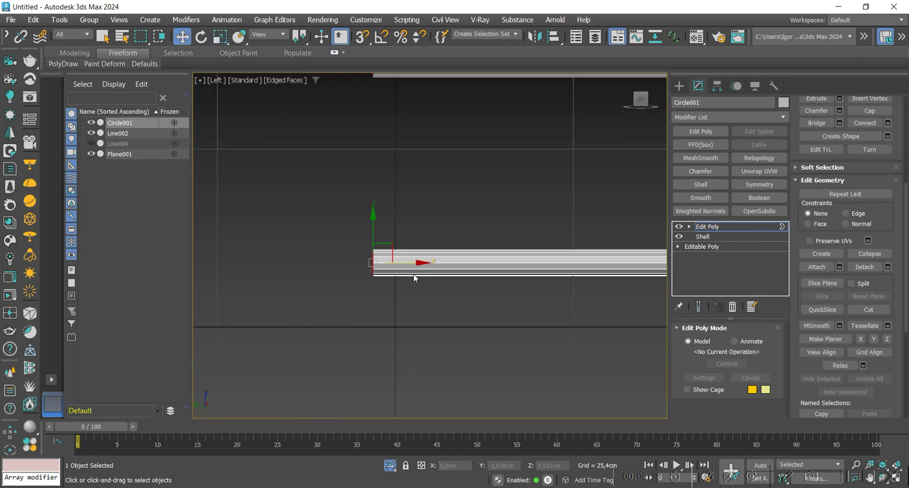
{"action": "scroll", "coordinate": [495, 319], "scroll_direction": "down", "scroll_amount": 5}
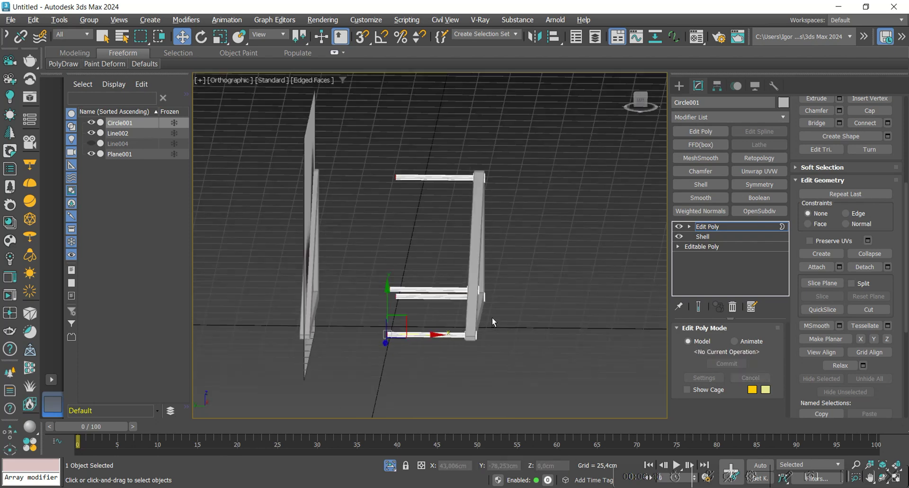
Chamfer the edge loops where the long dowels meet their inner flanges by about 0,052 cm
{"action": "middle_click_drag", "start_coordinate": [496, 319], "coordinate": [406, 151], "text": "alt"}
{"action": "scroll", "coordinate": [506, 261], "scroll_direction": "up", "scroll_amount": 8}
{"action": "key", "text": "2"}
{"action": "scroll", "coordinate": [507, 264], "scroll_direction": "down", "scroll_amount": 5}
{"action": "scroll", "coordinate": [427, 223], "scroll_direction": "up", "scroll_amount": 6}
{"action": "middle_click_drag", "start_coordinate": [427, 223], "coordinate": [425, 355]}
{"action": "scroll", "coordinate": [417, 211], "scroll_direction": "up", "scroll_amount": 5}
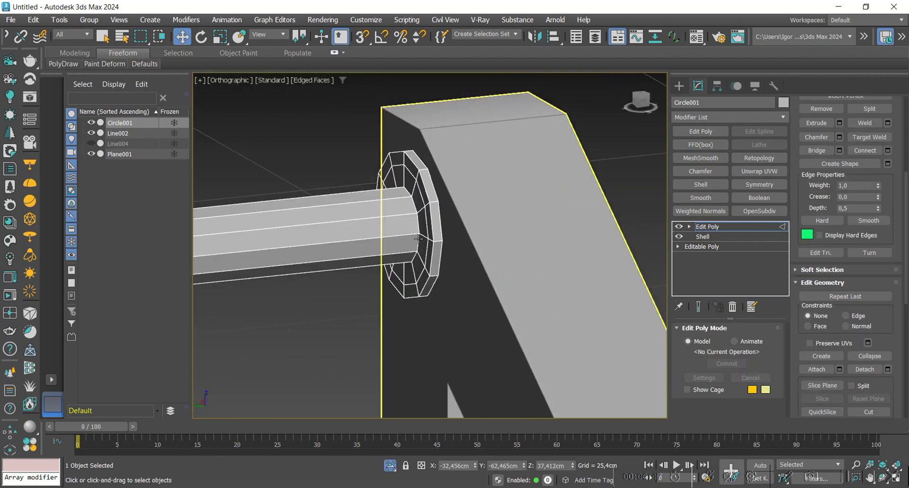
{"action": "double_click", "coordinate": [419, 211]}
{"action": "scroll", "coordinate": [417, 208], "scroll_direction": "down", "scroll_amount": 9}
{"action": "middle_click_drag", "start_coordinate": [527, 386], "coordinate": [392, 90]}
{"action": "double_click", "coordinate": [429, 158], "text": "ctrl"}
{"action": "scroll", "coordinate": [477, 277], "scroll_direction": "up", "scroll_amount": 8}
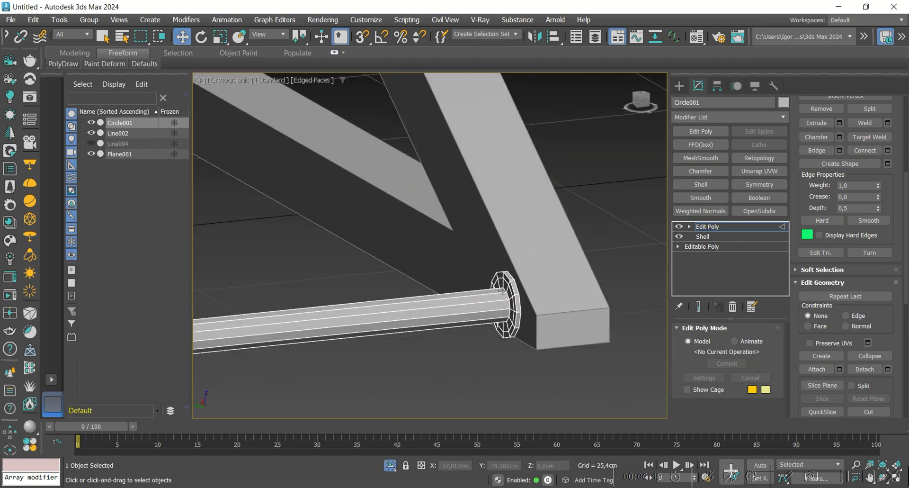
{"action": "double_click", "coordinate": [494, 280], "text": "ctrl"}
{"action": "scroll", "coordinate": [496, 283], "scroll_direction": "down", "scroll_amount": 8}
{"action": "middle_click_drag", "start_coordinate": [360, 203], "coordinate": [509, 379]}
{"action": "scroll", "coordinate": [451, 358], "scroll_direction": "up", "scroll_amount": 8}
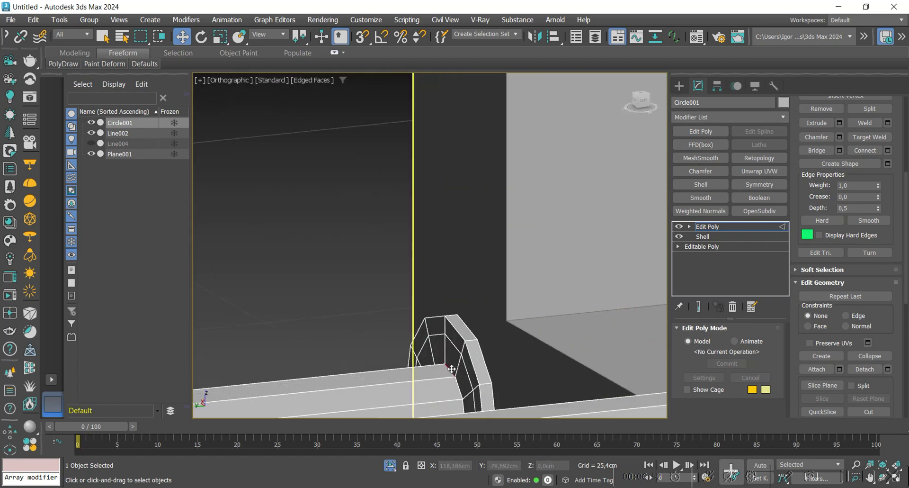
{"action": "scroll", "coordinate": [441, 280], "scroll_direction": "up", "scroll_amount": 2}
{"action": "middle_click_drag", "start_coordinate": [452, 369], "coordinate": [379, 291]}
{"action": "key", "text": "ctrl+shift+c"}
{"action": "scroll", "coordinate": [379, 291], "scroll_direction": "up", "scroll_amount": 2}
{"action": "left_click_drag", "start_coordinate": [438, 271], "coordinate": [436, 222], "text": "alt"}
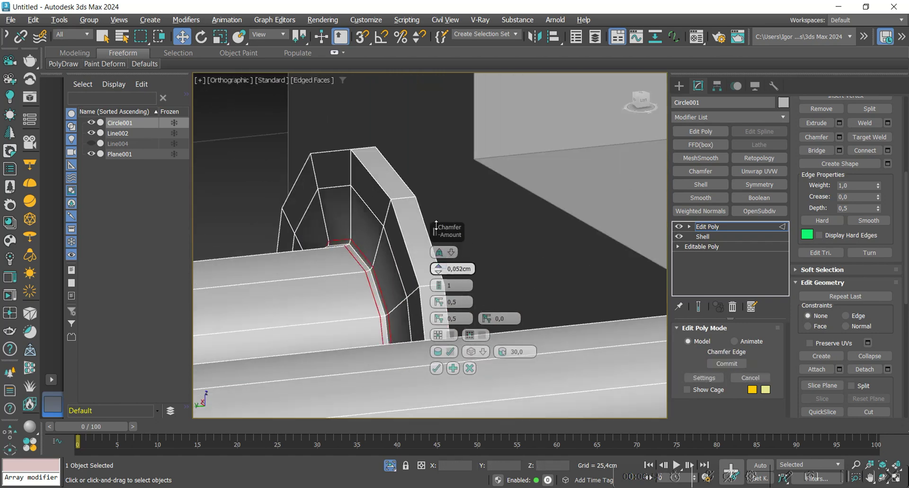
{"action": "left_click_drag", "start_coordinate": [438, 319], "coordinate": [438, 309], "text": "alt"}
{"action": "left_click", "coordinate": [436, 368]}
Connect the rim edges of the inner flanges with 2 segments and a pinch of 45
{"action": "scroll", "coordinate": [436, 369], "scroll_direction": "down", "scroll_amount": 4}
{"action": "middle_click_drag", "start_coordinate": [436, 369], "coordinate": [521, 313], "text": "alt"}
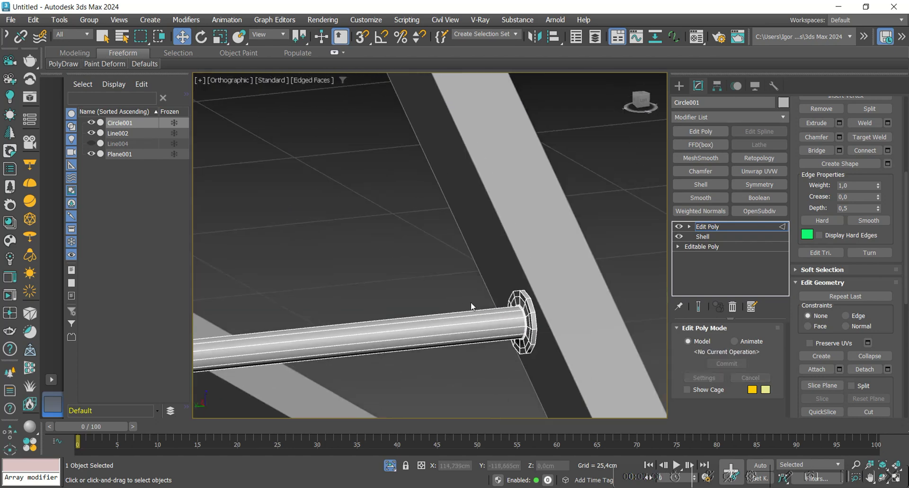
{"action": "scroll", "coordinate": [538, 304], "scroll_direction": "up", "scroll_amount": 4}
{"action": "scroll", "coordinate": [498, 304], "scroll_direction": "down", "scroll_amount": 4}
{"action": "scroll", "coordinate": [412, 278], "scroll_direction": "up", "scroll_amount": 3}
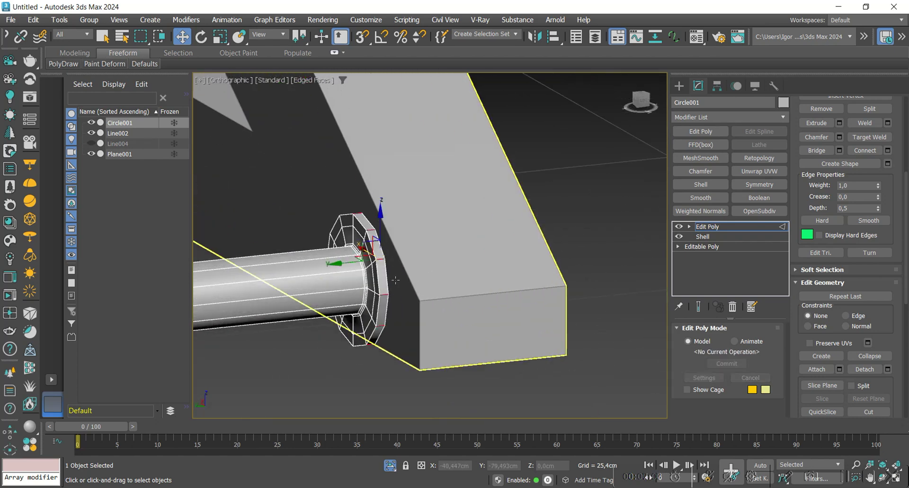
{"action": "scroll", "coordinate": [396, 280], "scroll_direction": "down", "scroll_amount": 4}
{"action": "scroll", "coordinate": [384, 160], "scroll_direction": "up", "scroll_amount": 5}
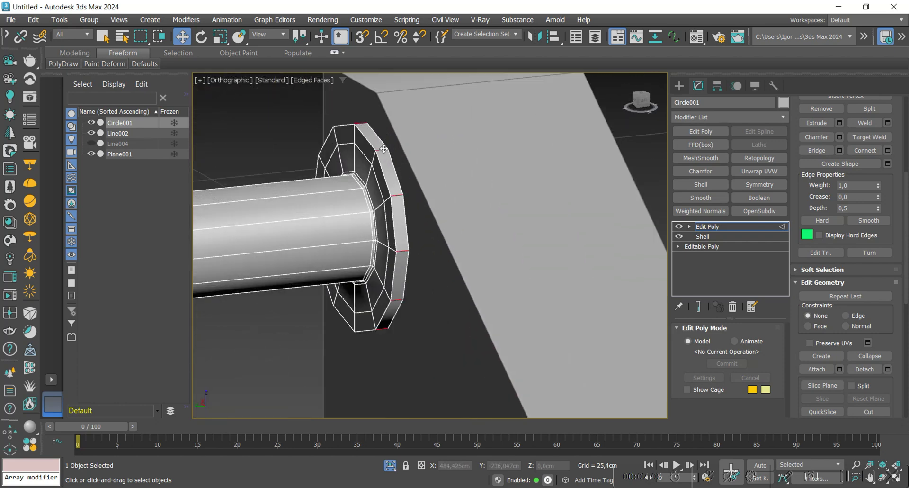
{"action": "key", "text": "ctrl+shift+e"}
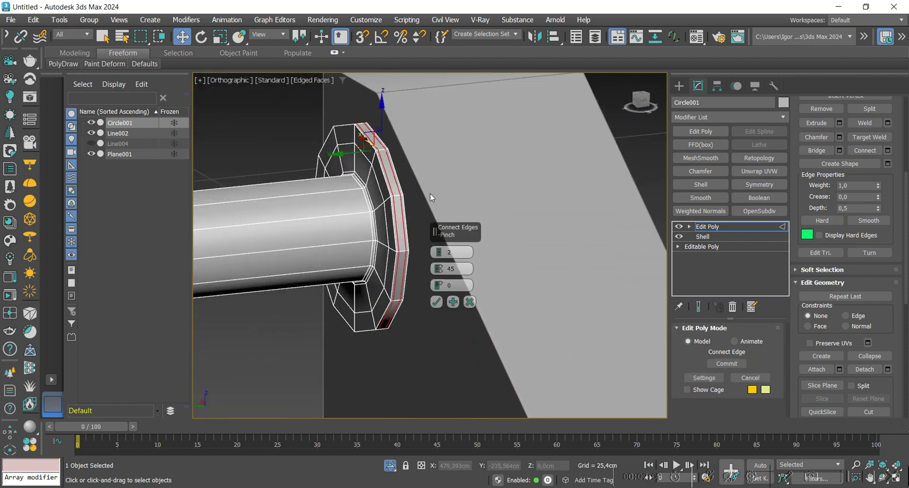
{"action": "left_click", "coordinate": [436, 302]}
Chamfer the edge loops where the dowel sections inside the frame meet the flanges
{"action": "key", "text": "F3"}
{"action": "middle_click_drag", "start_coordinate": [416, 248], "coordinate": [407, 201], "text": "alt"}
{"action": "scroll", "coordinate": [406, 201], "scroll_direction": "down", "scroll_amount": 4}
{"action": "scroll", "coordinate": [434, 292], "scroll_direction": "up", "scroll_amount": 4}
{"action": "scroll", "coordinate": [440, 284], "scroll_direction": "down", "scroll_amount": 5}
{"action": "scroll", "coordinate": [491, 322], "scroll_direction": "up", "scroll_amount": 6}
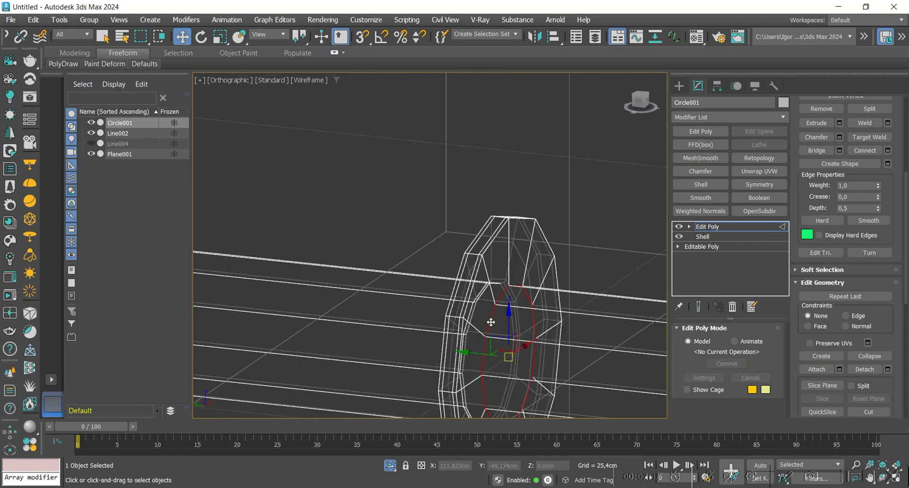
{"action": "scroll", "coordinate": [491, 322], "scroll_direction": "down", "scroll_amount": 6}
{"action": "scroll", "coordinate": [356, 312], "scroll_direction": "up", "scroll_amount": 5}
{"action": "scroll", "coordinate": [320, 270], "scroll_direction": "down", "scroll_amount": 5}
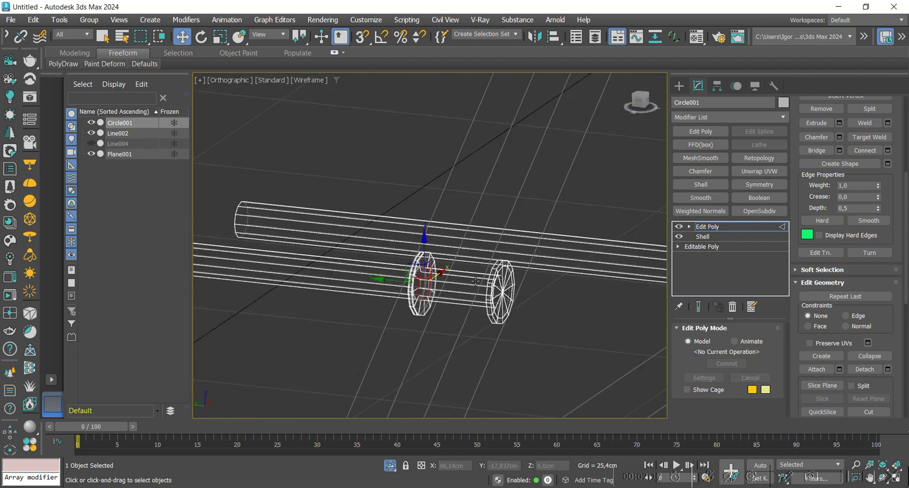
{"action": "middle_click_drag", "start_coordinate": [320, 270], "coordinate": [454, 370], "text": "alt"}
{"action": "scroll", "coordinate": [402, 348], "scroll_direction": "up", "scroll_amount": 4}
{"action": "scroll", "coordinate": [402, 348], "scroll_direction": "up", "scroll_amount": 4}
{"action": "scroll", "coordinate": [420, 294], "scroll_direction": "down", "scroll_amount": 5}
{"action": "middle_click_drag", "start_coordinate": [420, 294], "coordinate": [402, 322], "text": "alt"}
{"action": "scroll", "coordinate": [538, 283], "scroll_direction": "up", "scroll_amount": 3}
{"action": "scroll", "coordinate": [538, 287], "scroll_direction": "up", "scroll_amount": 3}
{"action": "scroll", "coordinate": [439, 189], "scroll_direction": "down", "scroll_amount": 4}
{"action": "scroll", "coordinate": [440, 264], "scroll_direction": "up", "scroll_amount": 6}
{"action": "scroll", "coordinate": [503, 215], "scroll_direction": "down", "scroll_amount": 5}
{"action": "middle_click_drag", "start_coordinate": [417, 151], "coordinate": [469, 337]}
{"action": "middle_click_drag", "start_coordinate": [284, 156], "coordinate": [429, 319]}
{"action": "scroll", "coordinate": [352, 270], "scroll_direction": "up", "scroll_amount": 5}
{"action": "left_click", "coordinate": [349, 254], "text": "ctrl"}
{"action": "key", "text": "ctrl+shift+c"}
{"action": "left_click", "coordinate": [439, 365]}
Connect the rim edges of the four outer discs to add supporting loops, and leave edge editing
{"action": "scroll", "coordinate": [464, 171], "scroll_direction": "down", "scroll_amount": 6}
{"action": "key", "text": "F3"}
{"action": "scroll", "coordinate": [477, 270], "scroll_direction": "up", "scroll_amount": 6}
{"action": "scroll", "coordinate": [478, 270], "scroll_direction": "up", "scroll_amount": 3}
{"action": "scroll", "coordinate": [509, 272], "scroll_direction": "down", "scroll_amount": 7}
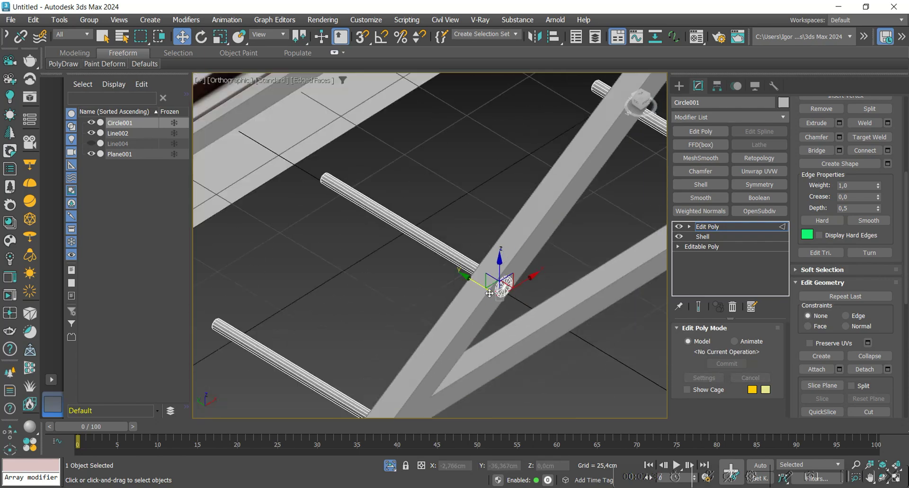
{"action": "middle_click_drag", "start_coordinate": [357, 400], "coordinate": [383, 327]}
{"action": "scroll", "coordinate": [384, 327], "scroll_direction": "up", "scroll_amount": 3}
{"action": "scroll", "coordinate": [427, 317], "scroll_direction": "up", "scroll_amount": 4}
{"action": "scroll", "coordinate": [383, 323], "scroll_direction": "down", "scroll_amount": 5}
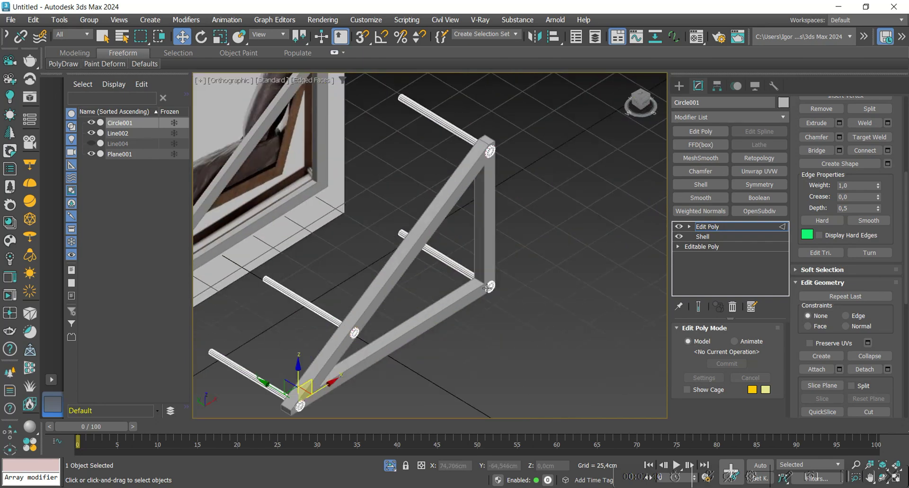
{"action": "scroll", "coordinate": [461, 286], "scroll_direction": "up", "scroll_amount": 5}
{"action": "key", "text": "ctrl+shift+e"}
{"action": "left_click", "coordinate": [438, 301]}
{"action": "key", "text": "2"}
{"action": "key", "text": "F4"}
{"action": "scroll", "coordinate": [502, 285], "scroll_direction": "down", "scroll_amount": 6}
{"action": "scroll", "coordinate": [511, 283], "scroll_direction": "down", "scroll_amount": 5}
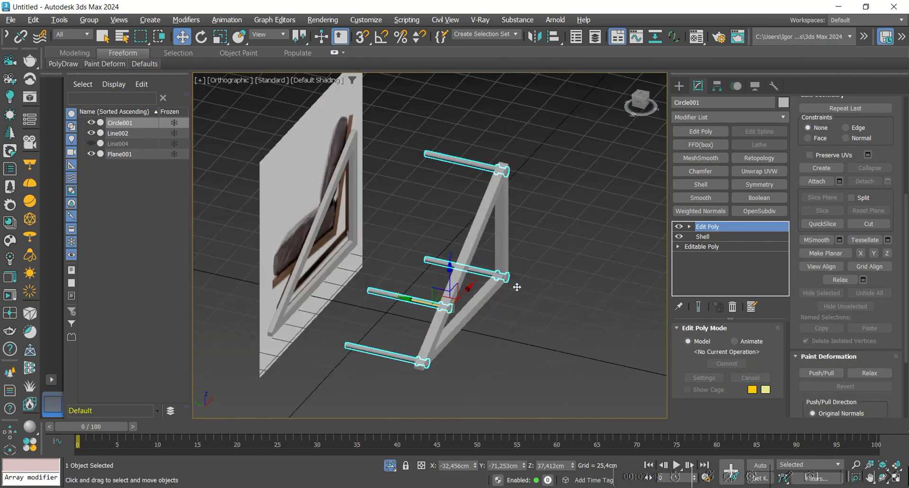
Mirror the connecting dowels along the Z axis with a Symmetry modifier, and unhide the seat and backrest panel
{"action": "left_click", "coordinate": [760, 185]}
{"action": "left_click", "coordinate": [703, 379]}
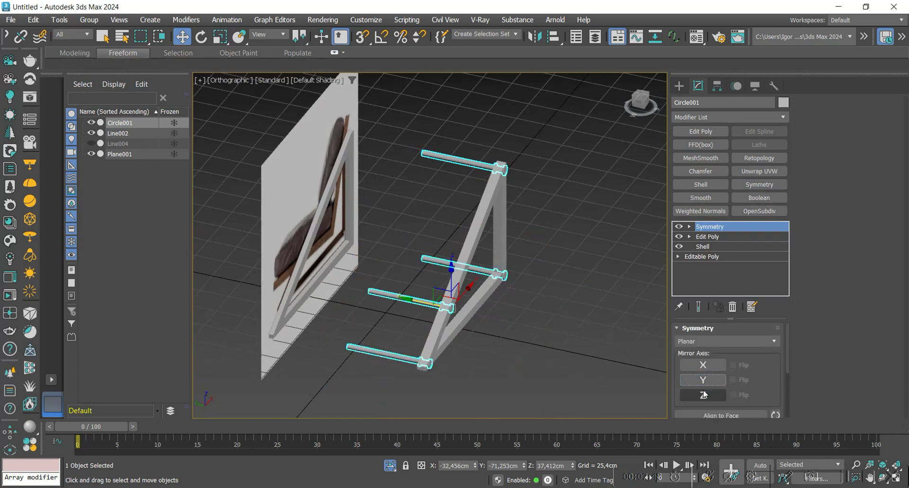
{"action": "left_click", "coordinate": [703, 395]}
{"action": "key", "text": "1"}
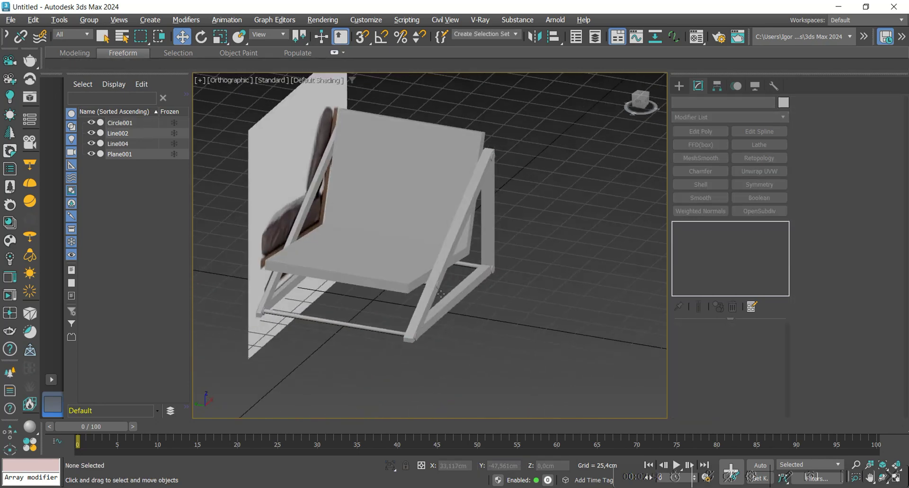
Examine how the front dowel and its flanges meet the underside of the seat panel
{"action": "middle_click_drag", "start_coordinate": [441, 294], "coordinate": [415, 270], "text": "alt"}
{"action": "scroll", "coordinate": [491, 263], "scroll_direction": "up", "scroll_amount": 8}
{"action": "left_click", "coordinate": [517, 211]}
{"action": "scroll", "coordinate": [515, 244], "scroll_direction": "down", "scroll_amount": 5}
{"action": "key", "text": "f"}
{"action": "key", "text": "F3"}
{"action": "scroll", "coordinate": [410, 295], "scroll_direction": "up", "scroll_amount": 6}
{"action": "key", "text": "F3"}
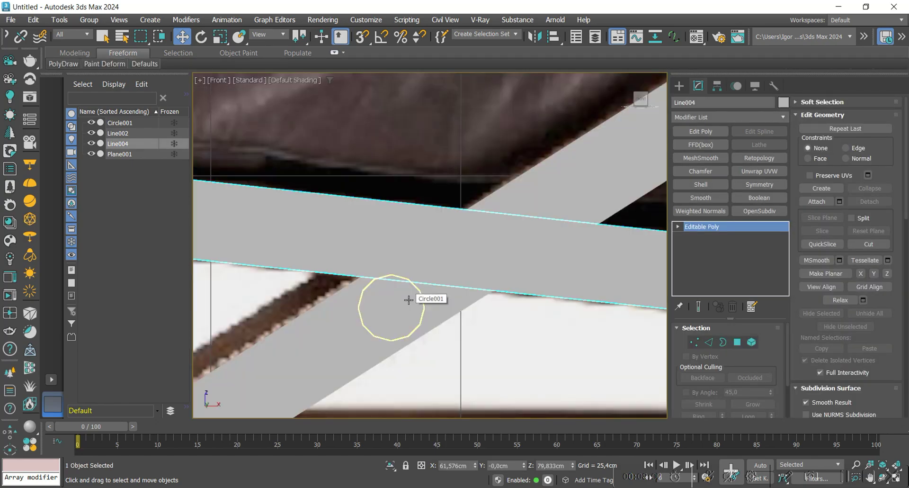
{"action": "scroll", "coordinate": [409, 300], "scroll_direction": "down", "scroll_amount": 5}
{"action": "key", "text": "F3"}
{"action": "left_click", "coordinate": [409, 300]}
{"action": "scroll", "coordinate": [408, 300], "scroll_direction": "down", "scroll_amount": 3}
{"action": "middle_click_drag", "start_coordinate": [409, 300], "coordinate": [598, 335], "text": "alt"}
{"action": "key", "text": "F3"}
{"action": "scroll", "coordinate": [597, 332], "scroll_direction": "up", "scroll_amount": 10}
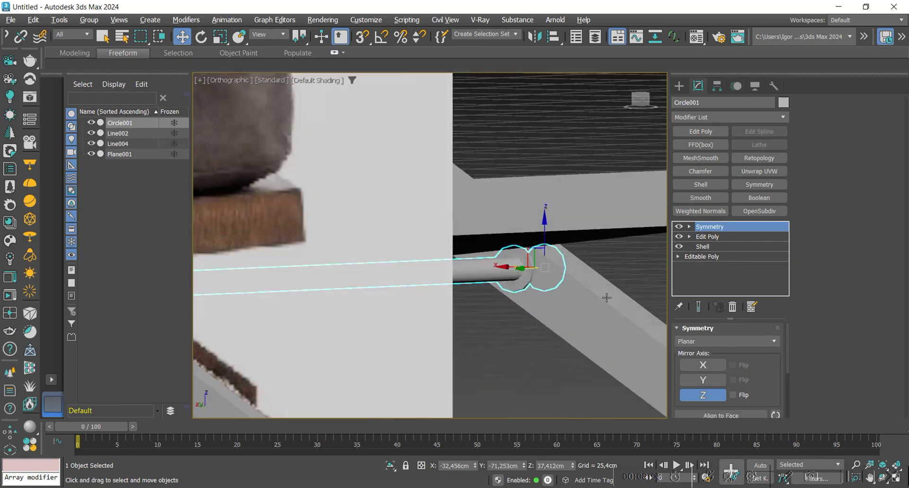
{"action": "scroll", "coordinate": [598, 299], "scroll_direction": "down", "scroll_amount": 10}
{"action": "key", "text": "f"}
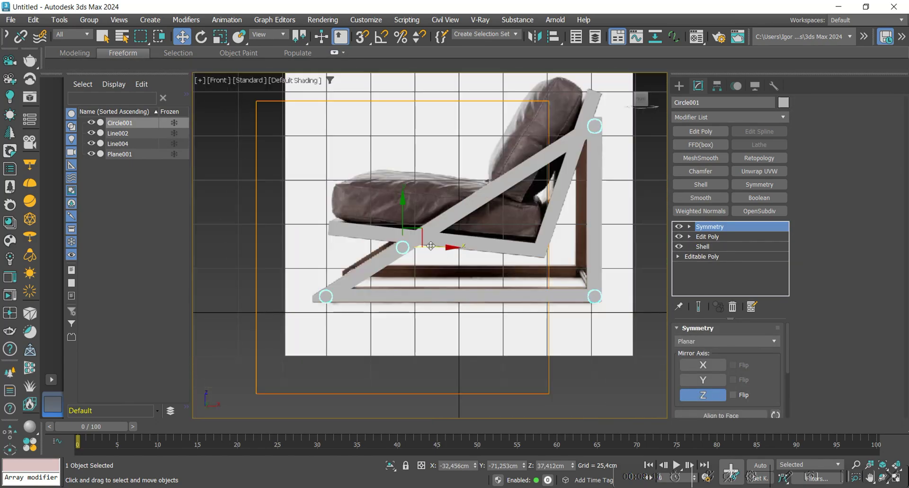
Lower the front end vertices of the seat panel by about 1.6 cm toward the front dowel
{"action": "left_click", "coordinate": [373, 232]}
{"action": "left_click", "coordinate": [373, 231]}
{"action": "key", "text": "F3"}
{"action": "key", "text": "F3"}
{"action": "mouse_move", "coordinate": [332, 246]}
{"action": "middle_mouse_down", "text": "alt"}
{"action": "mouse_move", "coordinate": [424, 269]}
{"action": "mouse_move", "coordinate": [450, 262]}
{"action": "middle_mouse_up", "text": "alt"}
{"action": "scroll", "coordinate": [334, 214], "scroll_direction": "up", "scroll_amount": 5}
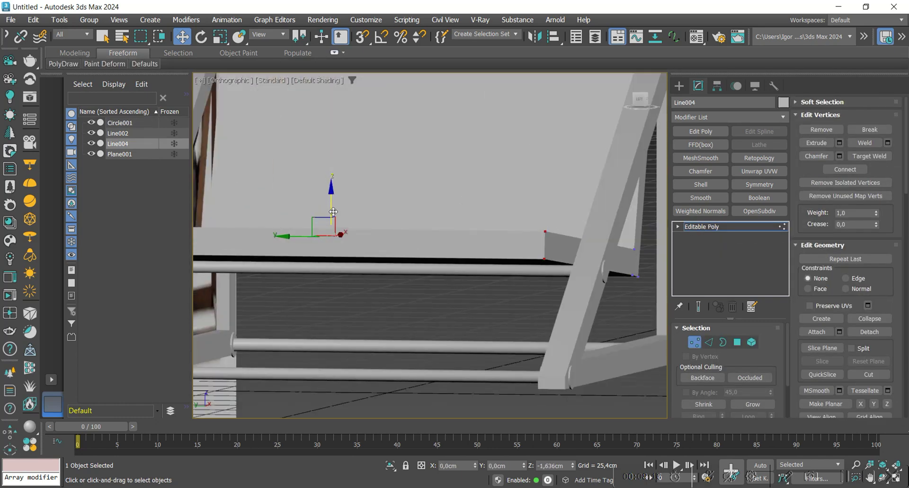
Shift the backrest panel's top end vertices about 0.9 cm backward toward the upper dowel, and leave vertex editing
{"action": "middle_click_drag", "start_coordinate": [333, 212], "coordinate": [488, 180], "text": "alt"}
{"action": "scroll", "coordinate": [371, 251], "scroll_direction": "up", "scroll_amount": 6}
{"action": "key", "text": "F4"}
{"action": "scroll", "coordinate": [374, 244], "scroll_direction": "down", "scroll_amount": 10}
{"action": "scroll", "coordinate": [423, 269], "scroll_direction": "down", "scroll_amount": 5}
{"action": "scroll", "coordinate": [488, 180], "scroll_direction": "up", "scroll_amount": 6}
{"action": "key", "text": "F4"}
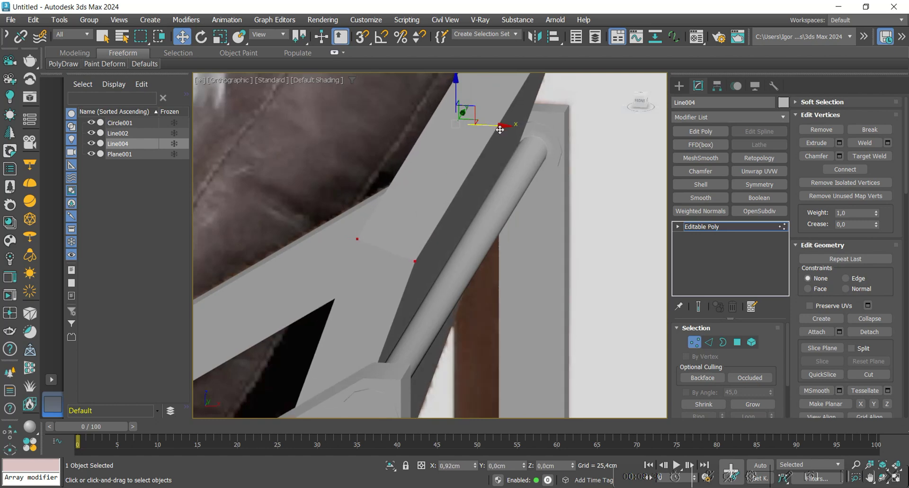
{"action": "left_click_drag", "start_coordinate": [500, 130], "coordinate": [507, 131]}
{"action": "key", "text": "1"}
{"action": "scroll", "coordinate": [501, 182], "scroll_direction": "down", "scroll_amount": 6}
{"action": "middle_click_drag", "start_coordinate": [497, 185], "coordinate": [525, 190], "text": "alt"}
{"action": "left_click", "coordinate": [583, 258]}
Create a box in the Top view that spans between the side frames, from the seat's front edge to the backrest
{"action": "key", "text": "f"}
{"action": "key", "text": "z"}
{"action": "middle_click_drag", "start_coordinate": [528, 309], "coordinate": [519, 321]}
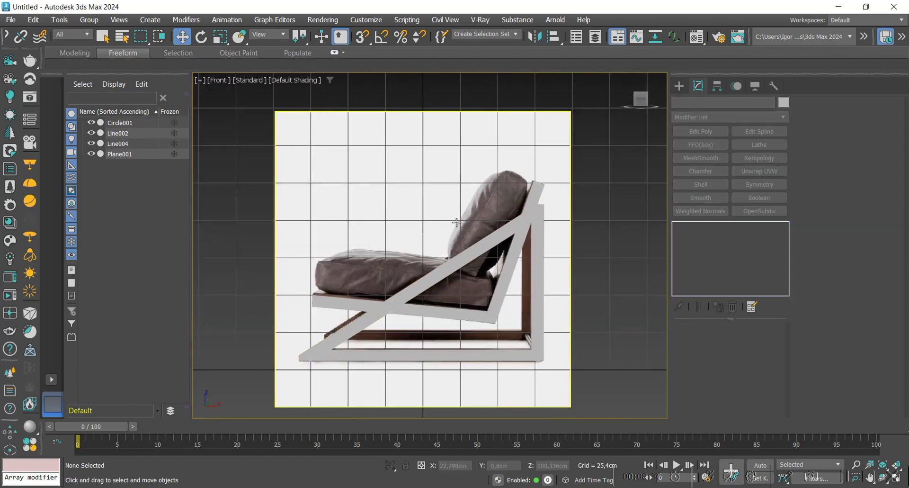
{"action": "middle_click_drag", "start_coordinate": [481, 255], "coordinate": [474, 267]}
{"action": "left_click", "coordinate": [680, 87]}
{"action": "left_click", "coordinate": [679, 104]}
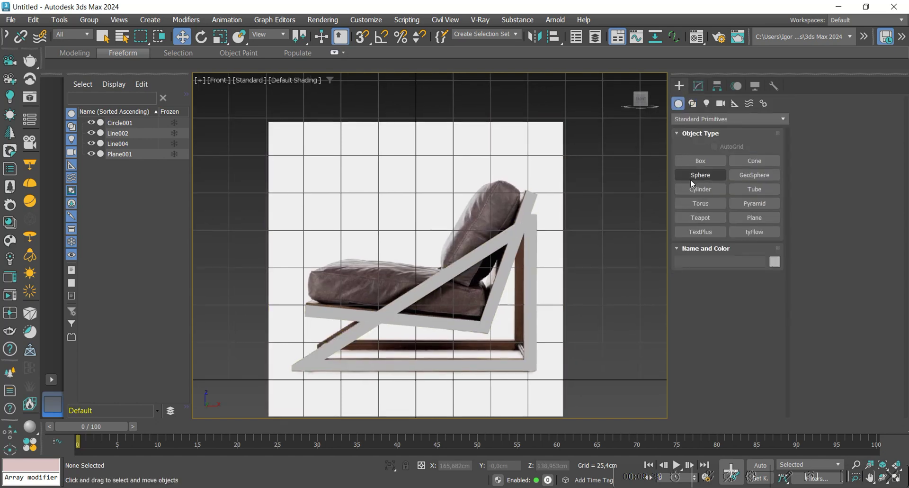
{"action": "left_click", "coordinate": [701, 161]}
{"action": "key", "text": "t"}
{"action": "key", "text": "z"}
{"action": "key", "text": "F3"}
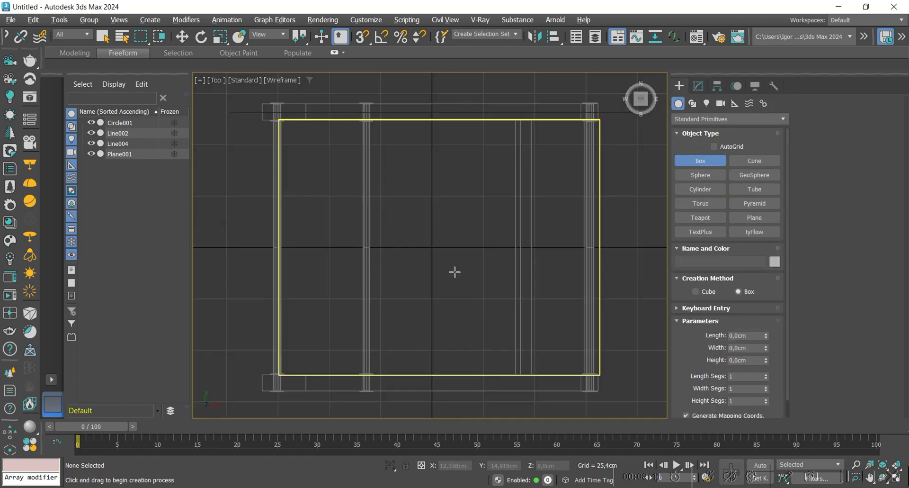
{"action": "mouse_move", "coordinate": [279, 120]}
{"action": "left_mouse_down"}
{"action": "mouse_move", "coordinate": [407, 202]}
{"action": "mouse_move", "coordinate": [496, 372]}
{"action": "mouse_move", "coordinate": [520, 373]}
{"action": "left_mouse_up"}
{"action": "key", "text": "F3"}
{"action": "left_click", "coordinate": [518, 273]}
{"action": "key", "text": "w"}
Raise the box about 47 cm to the level of the seat panel and make it see-through
{"action": "middle_click_drag", "start_coordinate": [466, 308], "coordinate": [447, 291], "text": "alt"}
{"action": "key", "text": "f"}
{"action": "key", "text": "z"}
{"action": "scroll", "coordinate": [447, 270], "scroll_direction": "down", "scroll_amount": 5}
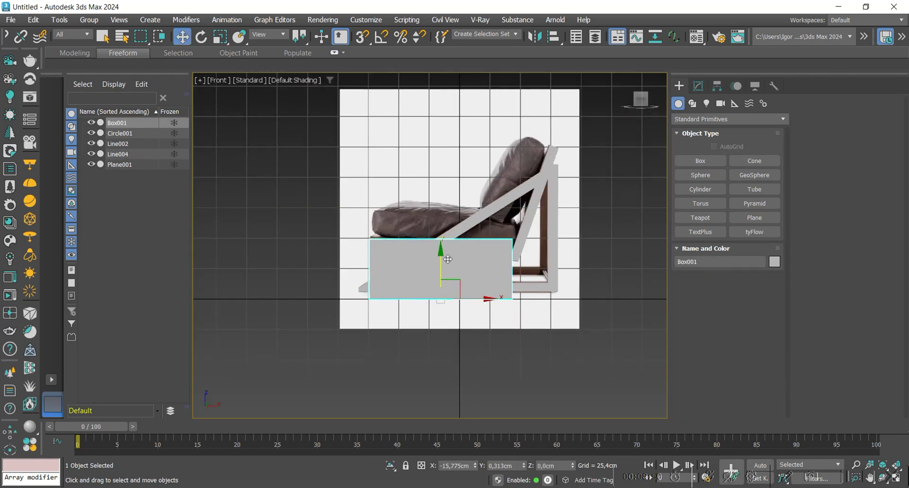
{"action": "left_click_drag", "start_coordinate": [443, 256], "coordinate": [444, 200]}
{"action": "key", "text": "alt+x"}
{"action": "scroll", "coordinate": [443, 232], "scroll_direction": "up", "scroll_amount": 5}
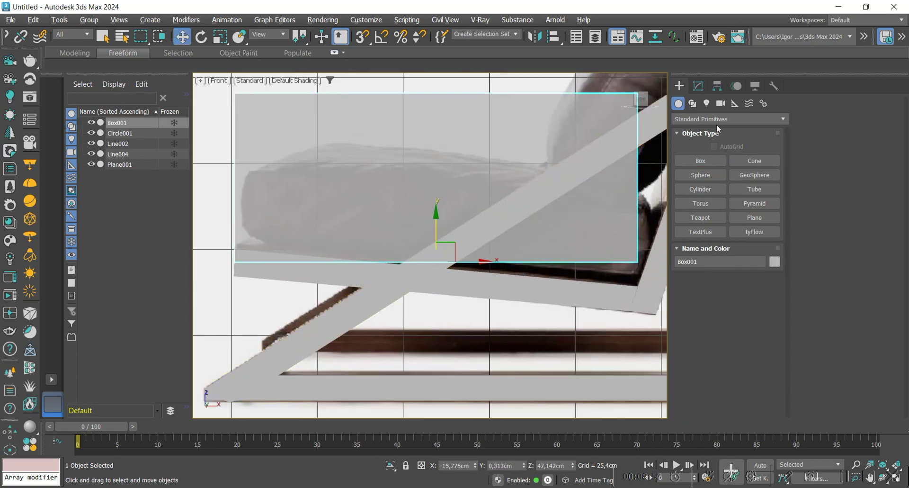
Set the box's height to 20 cm and convert it to an editable poly
{"action": "left_click", "coordinate": [699, 87]}
{"action": "type", "text": "20"}
{"action": "key", "text": "Return"}
{"action": "middle_click_drag", "start_coordinate": [523, 244], "coordinate": [495, 246]}
{"action": "middle_click_drag", "start_coordinate": [662, 285], "coordinate": [599, 286]}
Lower the box's rear vertices and raise its front vertices so its base follows the sloping seat panel
{"action": "key", "text": "1"}
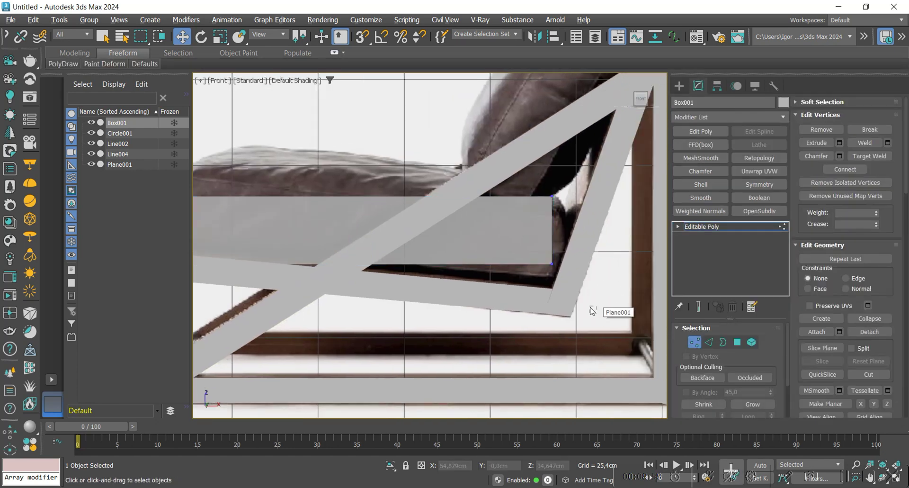
{"action": "left_click_drag", "start_coordinate": [556, 192], "coordinate": [552, 214]}
{"action": "middle_click_drag", "start_coordinate": [272, 322], "coordinate": [499, 322]}
{"action": "key", "text": "F3"}
{"action": "left_click_drag", "start_coordinate": [500, 322], "coordinate": [331, 163]}
{"action": "key", "text": "F3"}
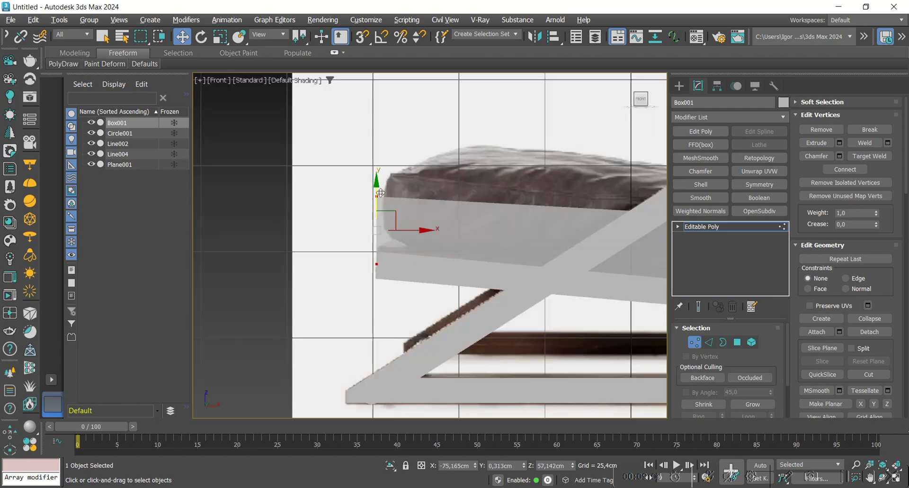
{"action": "left_click_drag", "start_coordinate": [378, 187], "coordinate": [388, 172]}
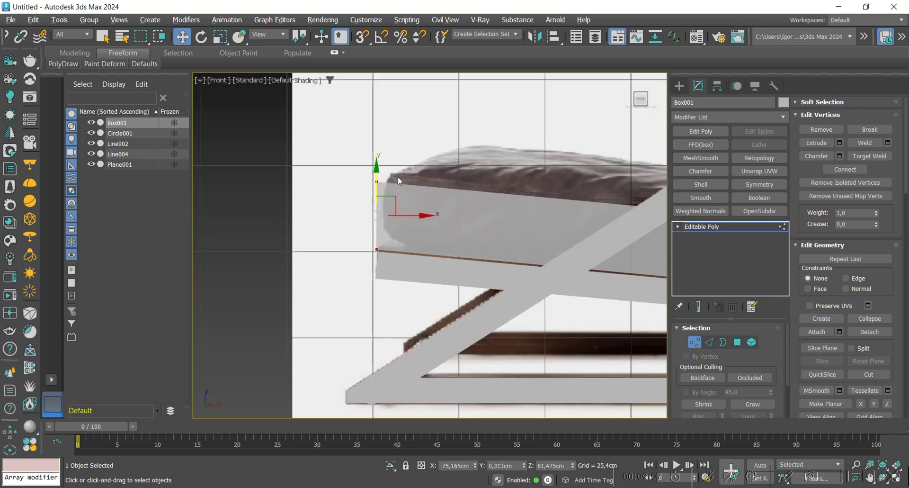
Move the box's upper rear vertices back along the slope of the backrest panel, and leave vertex editing
{"action": "scroll", "coordinate": [527, 219], "scroll_direction": "down", "scroll_amount": 2}
{"action": "middle_click_drag", "start_coordinate": [659, 226], "coordinate": [485, 217]}
{"action": "key", "text": "F3"}
{"action": "scroll", "coordinate": [586, 204], "scroll_direction": "up", "scroll_amount": 2}
{"action": "left_click_drag", "start_coordinate": [586, 201], "coordinate": [520, 233]}
{"action": "key", "text": "F3"}
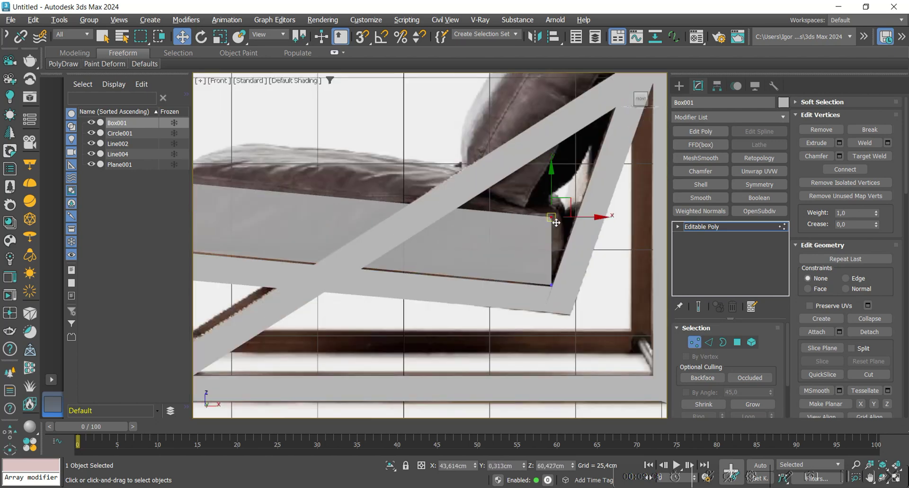
{"action": "left_click_drag", "start_coordinate": [576, 227], "coordinate": [576, 228]}
{"action": "scroll", "coordinate": [576, 228], "scroll_direction": "down", "scroll_amount": 2}
{"action": "middle_click_drag", "start_coordinate": [340, 202], "coordinate": [367, 206]}
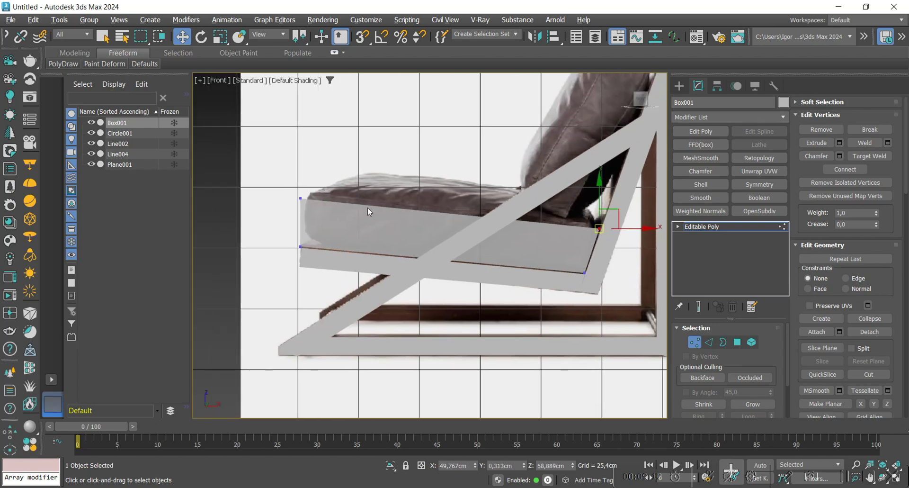
{"action": "key", "text": "1"}
Give the seat cushion box a dark grey object colour
{"action": "key", "text": "F3"}
{"action": "scroll", "coordinate": [367, 207], "scroll_direction": "down", "scroll_amount": 2}
{"action": "key", "text": "F3"}
{"action": "middle_click_drag", "start_coordinate": [431, 211], "coordinate": [544, 257], "text": "alt"}
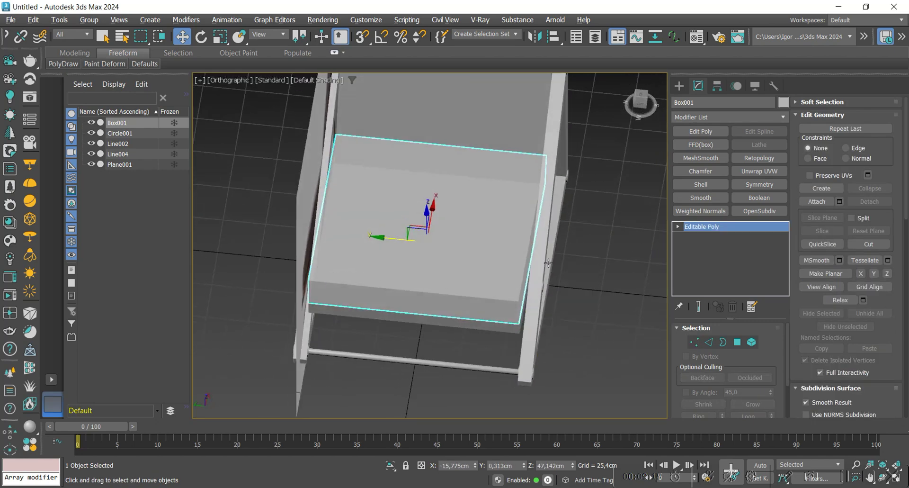
{"action": "middle_click_drag", "start_coordinate": [526, 283], "coordinate": [505, 267], "text": "alt"}
{"action": "left_click", "coordinate": [784, 102]}
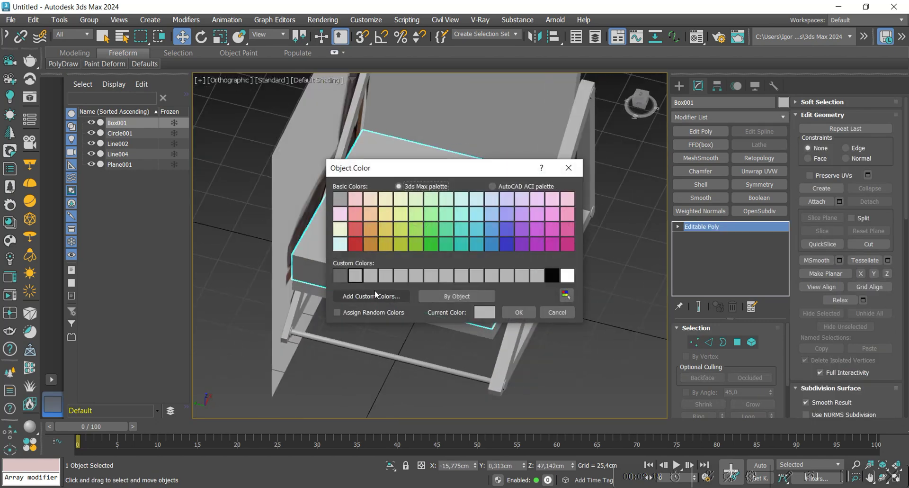
{"action": "left_click", "coordinate": [512, 313]}
{"action": "middle_click_drag", "start_coordinate": [474, 361], "coordinate": [483, 308], "text": "alt"}
Duplicate the seat cushion box, placing the copy up near the backrest
{"action": "key", "text": "f"}
{"action": "key", "text": "z"}
{"action": "scroll", "coordinate": [483, 228], "scroll_direction": "down", "scroll_amount": 3}
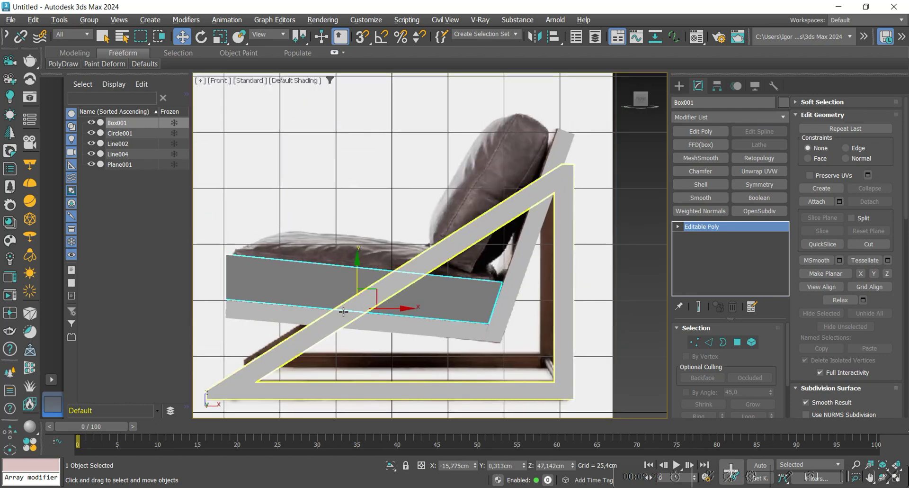
{"action": "mouse_move", "coordinate": [343, 311]}
{"action": "left_mouse_down", "text": "shift"}
{"action": "mouse_move", "coordinate": [372, 254]}
{"action": "mouse_move", "coordinate": [455, 190]}
{"action": "mouse_move", "coordinate": [469, 218]}
{"action": "left_mouse_up", "text": "shift"}
{"action": "key", "text": "Return"}
Rotate the copied box with angle snapping to a steep backrest tilt and move it up toward the back cushion
{"action": "key", "text": "e"}
{"action": "key", "text": "a"}
{"action": "left_click_drag", "start_coordinate": [529, 191], "coordinate": [513, 157]}
{"action": "key", "text": "w"}
{"action": "mouse_move", "coordinate": [484, 214]}
{"action": "left_mouse_down"}
{"action": "mouse_move", "coordinate": [532, 165]}
{"action": "mouse_move", "coordinate": [544, 173]}
{"action": "left_mouse_up"}
Shorten the back cushion box by moving its top end vertices down along its slope, and leave vertex editing
{"action": "key", "text": "1"}
{"action": "key", "text": "F3"}
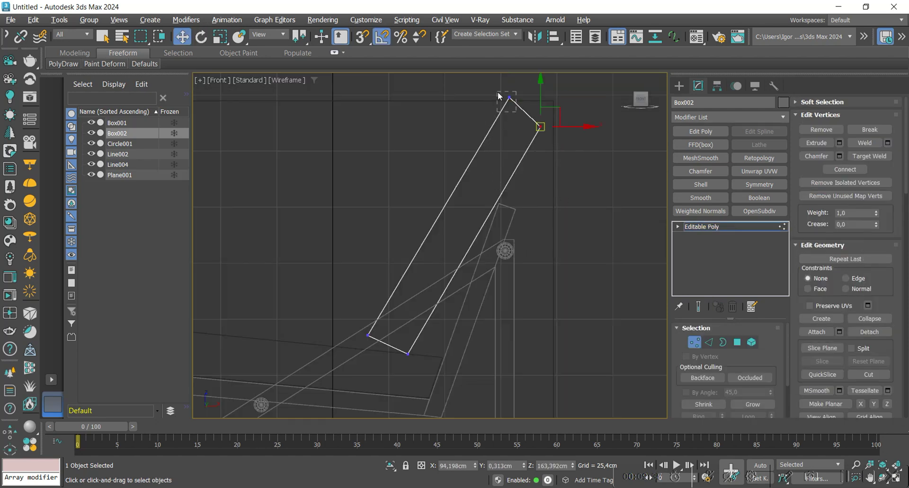
{"action": "key", "text": "F3"}
{"action": "mouse_move", "coordinate": [498, 93]}
{"action": "left_mouse_down"}
{"action": "mouse_move", "coordinate": [551, 136]}
{"action": "mouse_move", "coordinate": [478, 197]}
{"action": "mouse_move", "coordinate": [455, 195]}
{"action": "left_mouse_up"}
{"action": "key", "text": "alt+x"}
{"action": "key", "text": "F3"}
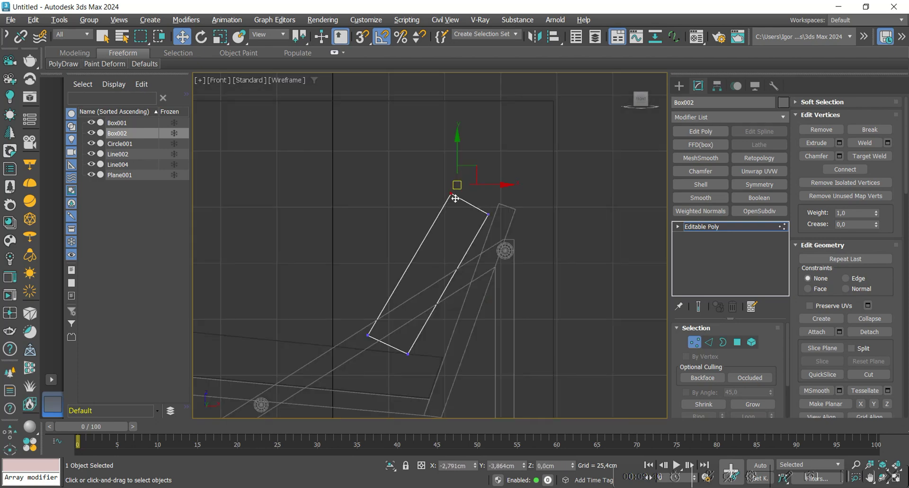
{"action": "key", "text": "F3"}
{"action": "key", "text": "1"}
Scale both cushion boxes slightly together to fit between the side frames
{"action": "key", "text": "F3"}
{"action": "key", "text": "F3"}
{"action": "mouse_move", "coordinate": [453, 224]}
{"action": "middle_mouse_down", "text": "alt"}
{"action": "mouse_move", "coordinate": [567, 314]}
{"action": "mouse_move", "coordinate": [519, 308]}
{"action": "middle_mouse_up", "text": "alt"}
{"action": "key", "text": "F4"}
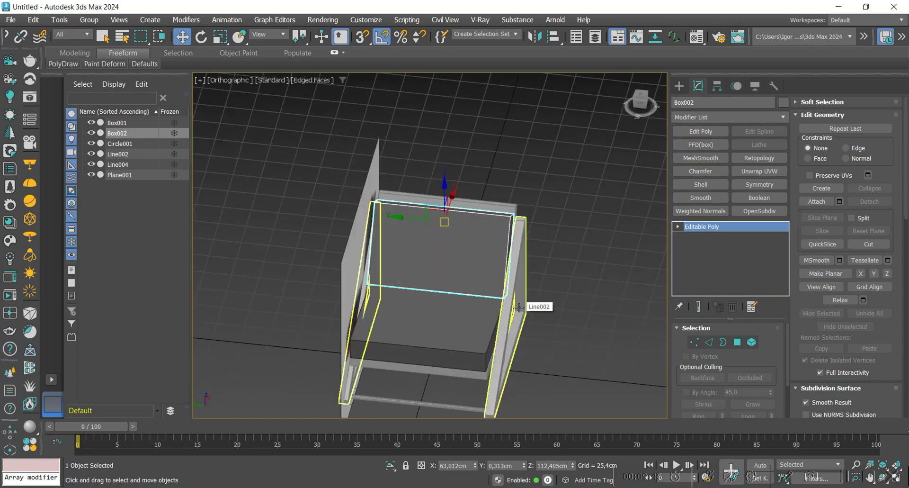
{"action": "left_click", "coordinate": [457, 303], "text": "ctrl"}
{"action": "scroll", "coordinate": [458, 302], "scroll_direction": "up", "scroll_amount": 2}
{"action": "key", "text": "r"}
{"action": "left_click_drag", "start_coordinate": [471, 280], "coordinate": [471, 283]}
{"action": "key", "text": "w"}
{"action": "scroll", "coordinate": [471, 284], "scroll_direction": "down", "scroll_amount": 3}
{"action": "middle_click_drag", "start_coordinate": [497, 310], "coordinate": [473, 294], "text": "alt"}
Isolate the two cushion boxes, and narrow the isolation to the seat cushion box
{"action": "key", "text": "alt+q"}
{"action": "middle_click_drag", "start_coordinate": [555, 295], "coordinate": [563, 300], "text": "alt"}
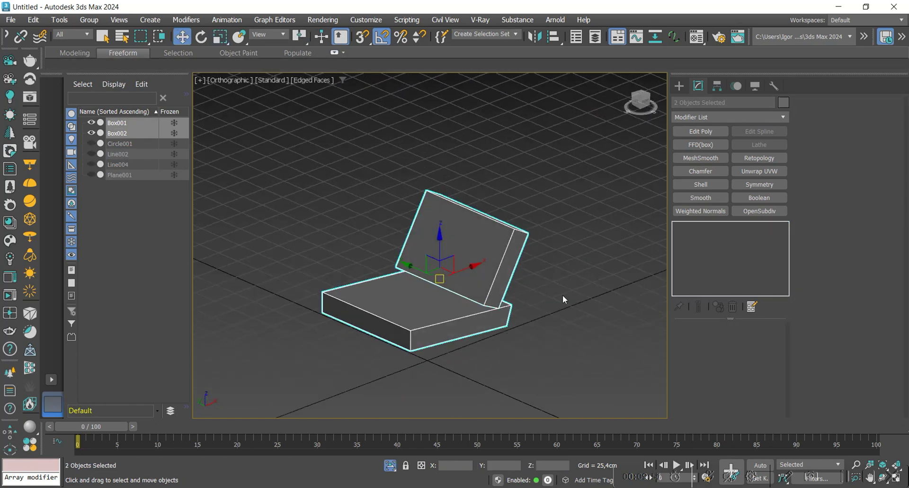
{"action": "left_click", "coordinate": [563, 295]}
{"action": "left_click", "coordinate": [494, 324]}
{"action": "middle_click_drag", "start_coordinate": [493, 324], "coordinate": [547, 300], "text": "alt"}
{"action": "key", "text": "alt+q"}
Connect the ring of front-to-back edges on the seat cushion box with 6 segments
{"action": "key", "text": "2"}
{"action": "left_click", "coordinate": [463, 301]}
{"action": "key", "text": "alt+r"}
{"action": "key", "text": "ctrl+shift+e"}
{"action": "scroll", "coordinate": [452, 312], "scroll_direction": "up", "scroll_amount": 3}
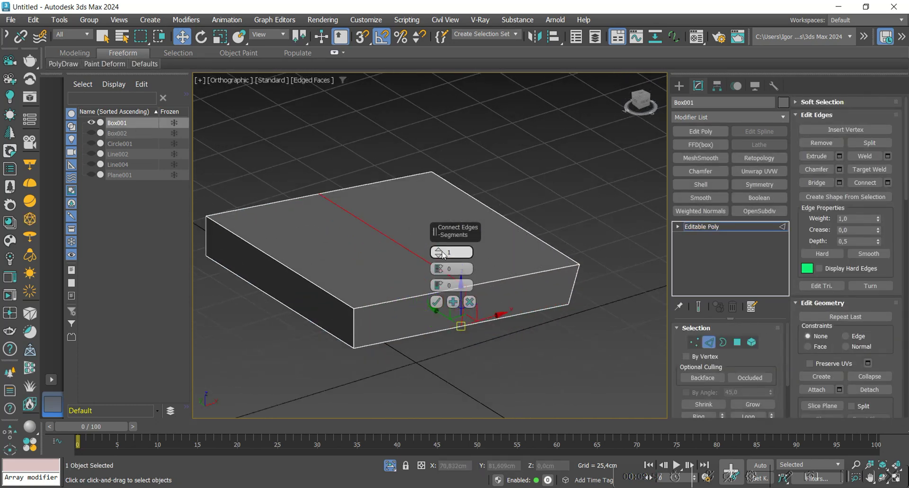
{"action": "left_click", "coordinate": [437, 302]}
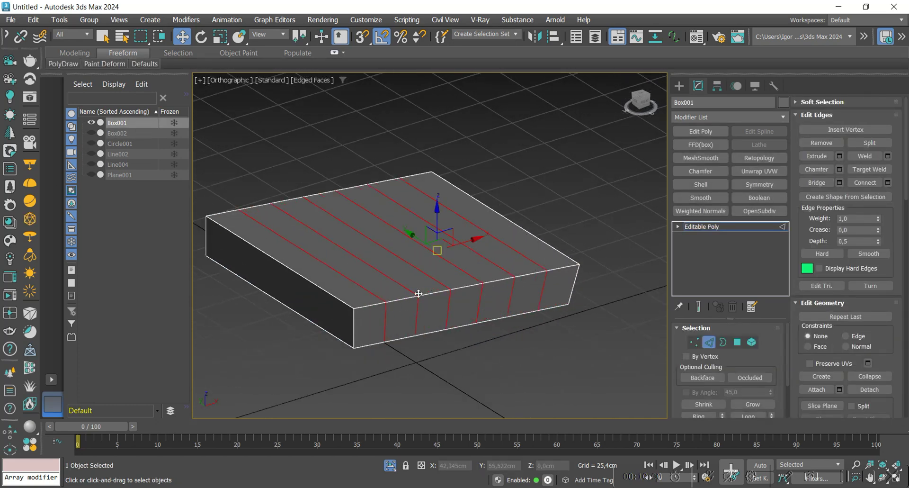
Connect the ring of side-to-side edges on the seat cushion box with 6 segments
{"action": "left_click", "coordinate": [406, 285]}
{"action": "key", "text": "alt+r"}
{"action": "key", "text": "ctrl+shift+e"}
{"action": "left_click", "coordinate": [437, 303]}
Chamfer the edges outlining the upper and lower faces of the seat cushion box
{"action": "middle_click_drag", "start_coordinate": [437, 303], "coordinate": [455, 300], "text": "alt"}
{"action": "left_click", "coordinate": [445, 303]}
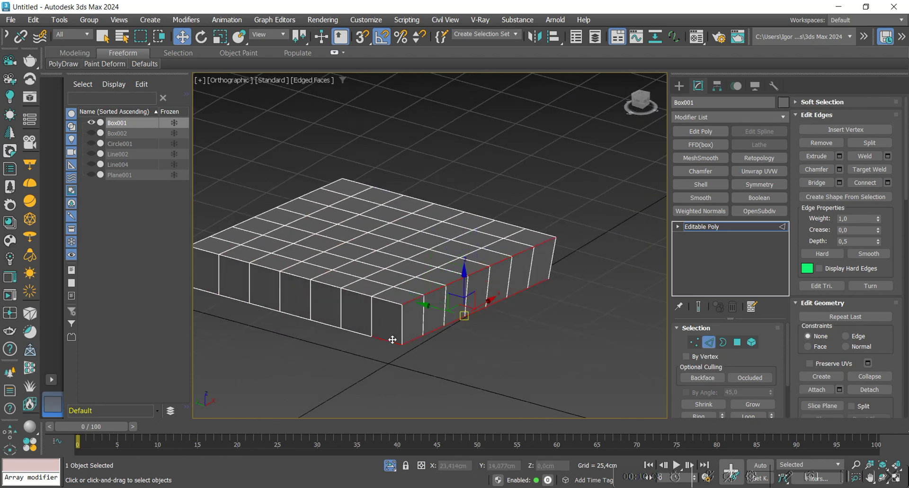
{"action": "middle_click_drag", "start_coordinate": [433, 274], "coordinate": [447, 344], "text": "alt"}
{"action": "mouse_move", "coordinate": [456, 315]}
{"action": "middle_mouse_down", "text": "alt"}
{"action": "mouse_move", "coordinate": [483, 345]}
{"action": "mouse_move", "coordinate": [456, 327]}
{"action": "middle_mouse_up", "text": "alt"}
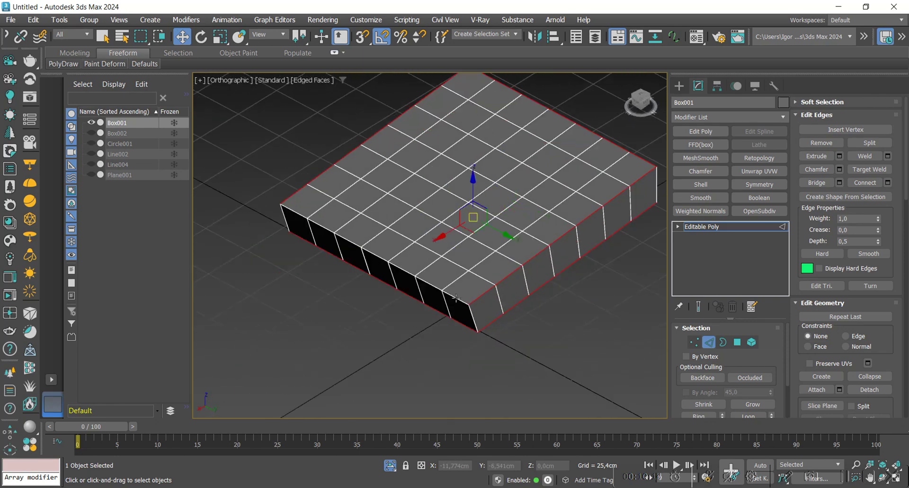
{"action": "middle_click_drag", "start_coordinate": [455, 297], "coordinate": [415, 312], "text": "alt"}
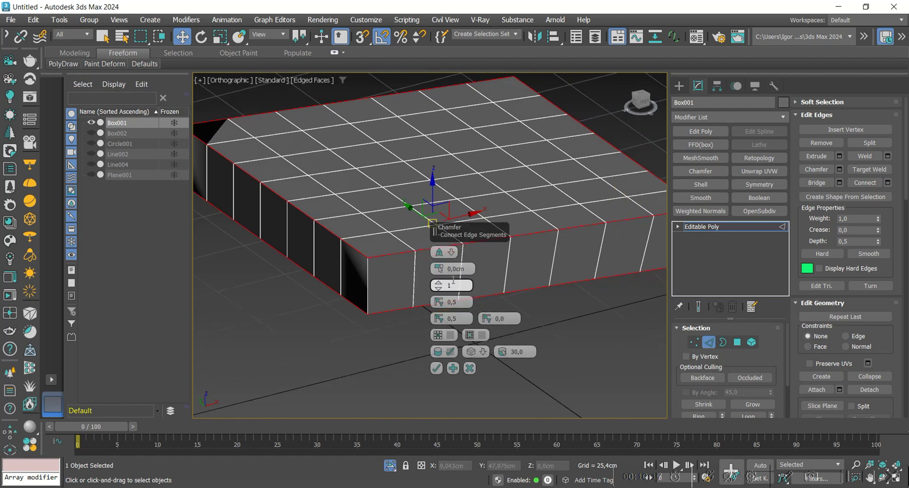
{"action": "left_click_drag", "start_coordinate": [438, 269], "coordinate": [439, 255]}
{"action": "left_click", "coordinate": [439, 369]}
Connect the vertical edges around the seat cushion's sides with 4 segments, and leave edge editing
{"action": "key", "text": "ctrl+shift+e"}
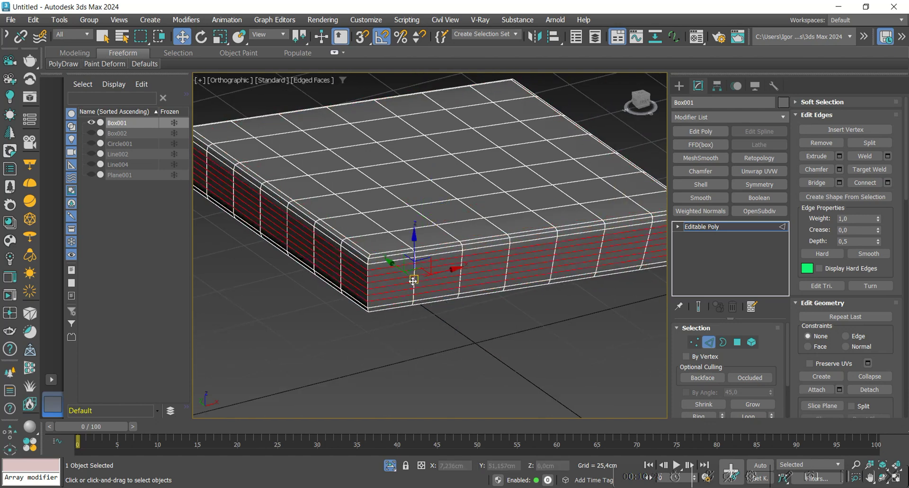
{"action": "left_click", "coordinate": [439, 255]}
{"action": "left_click", "coordinate": [439, 256]}
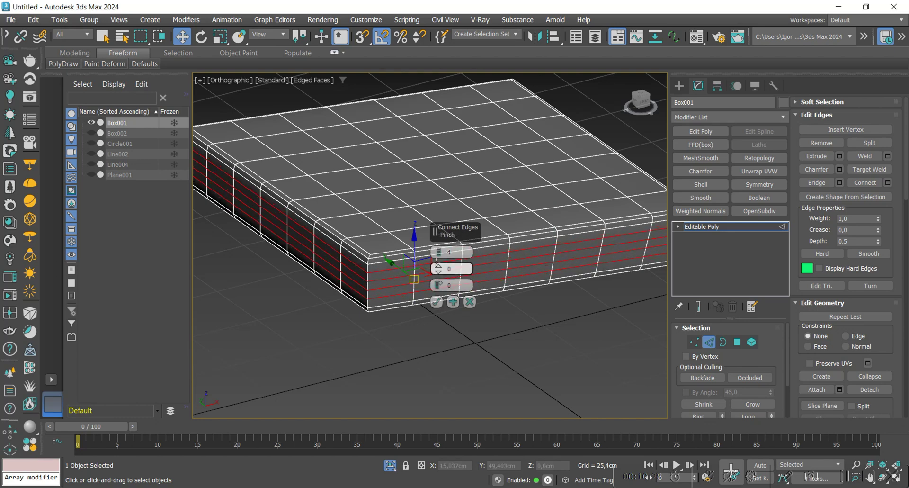
{"action": "left_click", "coordinate": [437, 302]}
{"action": "key", "text": "2"}
Add a Cloth modifier to the seat cushion box
{"action": "scroll", "coordinate": [436, 318], "scroll_direction": "down", "scroll_amount": 5}
{"action": "key", "text": "F4"}
{"action": "key", "text": "F4"}
{"action": "middle_click_drag", "start_coordinate": [435, 319], "coordinate": [458, 251], "text": "alt"}
{"action": "scroll", "coordinate": [458, 251], "scroll_direction": "up", "scroll_amount": 4}
{"action": "key", "text": "F4"}
{"action": "key", "text": "F4"}
{"action": "middle_click_drag", "start_coordinate": [506, 271], "coordinate": [682, 243], "text": "alt"}
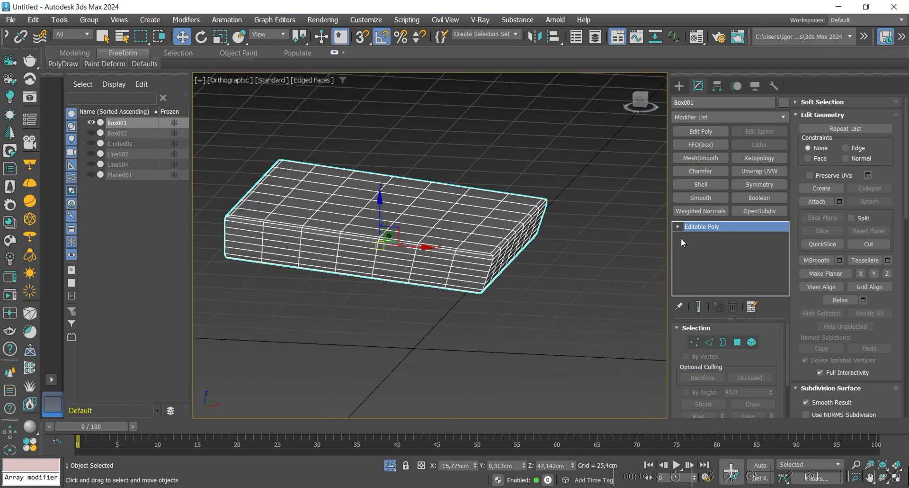
{"action": "left_click", "coordinate": [732, 118]}
{"action": "type", "text": "clo"}
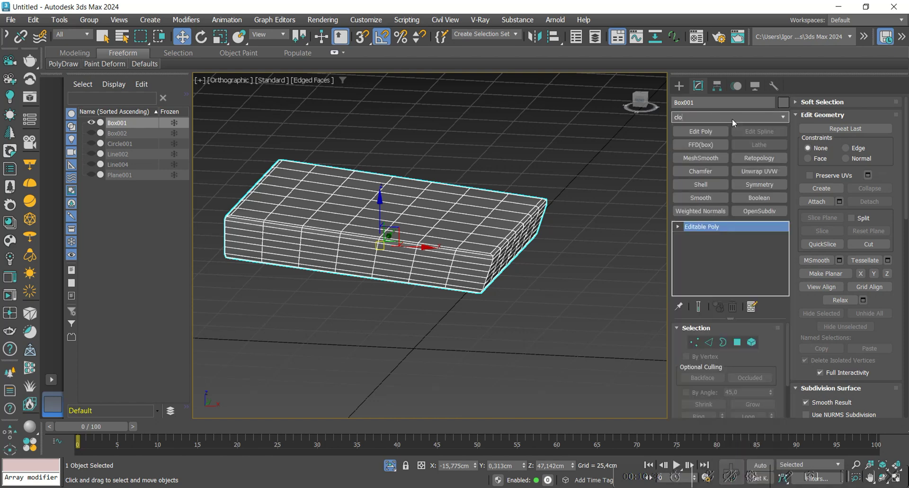
{"action": "key", "text": "Return"}
{"action": "middle_click_drag", "start_coordinate": [648, 201], "coordinate": [777, 326], "text": "alt"}
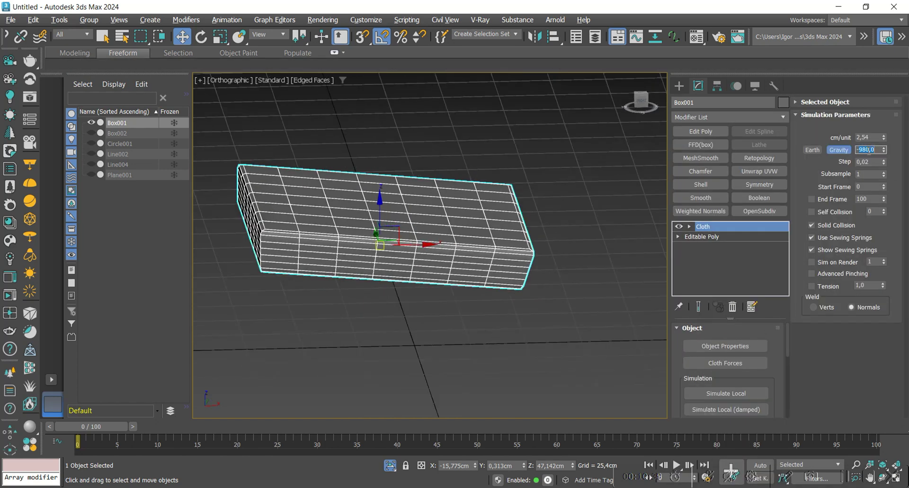
Set the cloth gravity to 0 and make the seat cushion a Heavy Leather cloth with a pressure of 20
{"action": "left_click", "coordinate": [725, 346]}
{"action": "left_click", "coordinate": [346, 87]}
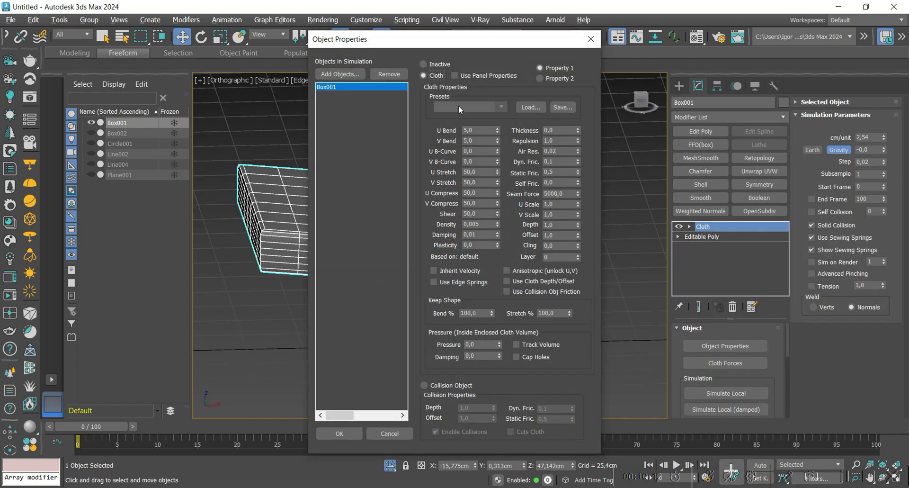
{"action": "left_click", "coordinate": [461, 106]}
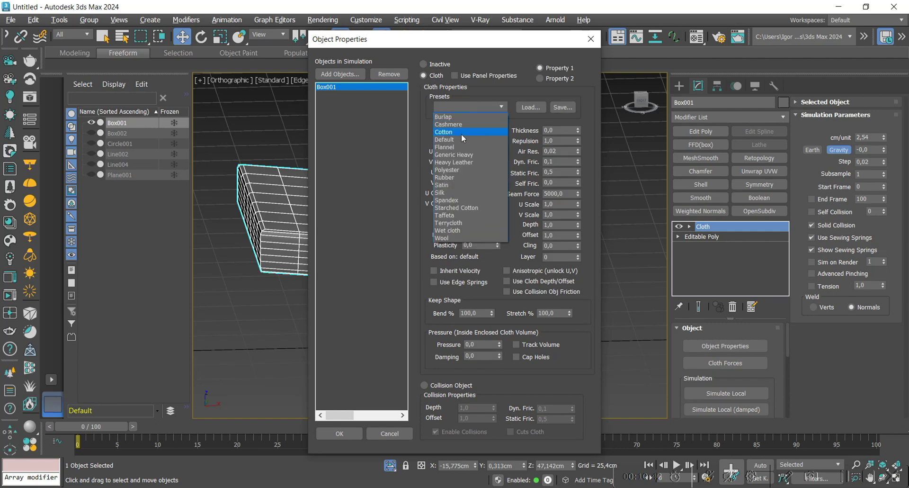
{"action": "left_click", "coordinate": [454, 162]}
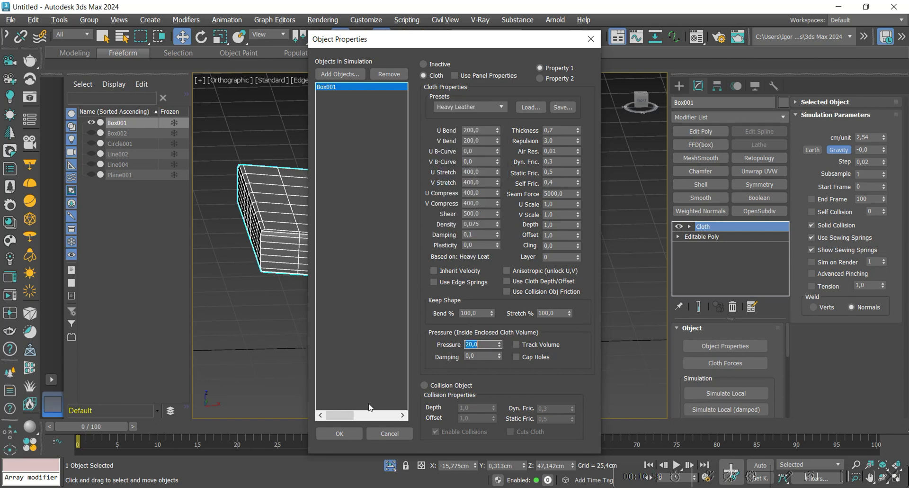
{"action": "left_click", "coordinate": [340, 433]}
Try a local cloth simulation on the seat cushion, inspect its shape and undo it
{"action": "left_click", "coordinate": [726, 391]}
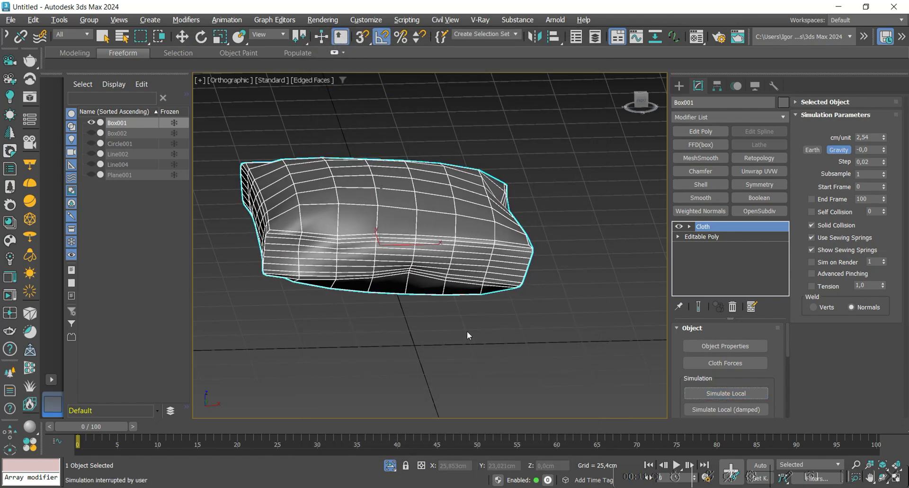
{"action": "middle_click_drag", "start_coordinate": [467, 331], "coordinate": [521, 318], "text": "alt"}
{"action": "key", "text": "ctrl+z"}
Reconnect the vertical edges around the seat cushion's sides with only 2 segments
{"action": "left_click", "coordinate": [711, 237]}
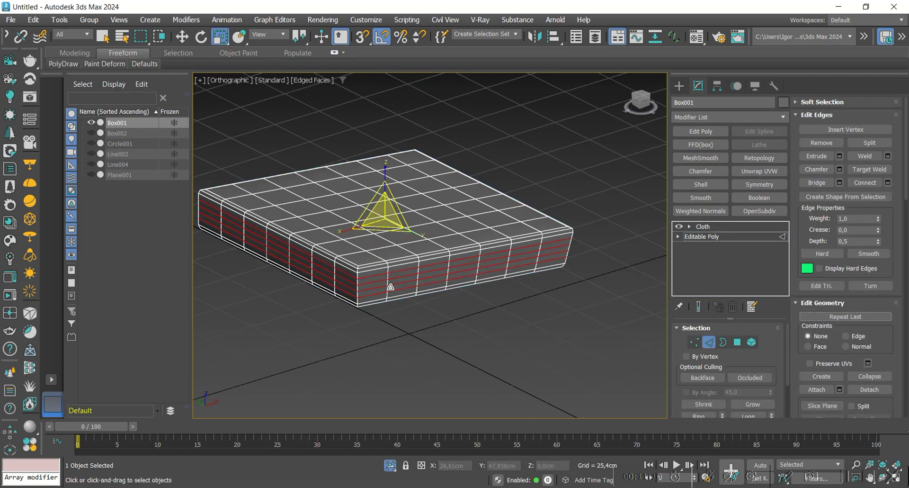
{"action": "left_click", "coordinate": [388, 288]}
{"action": "key", "text": "alt+r"}
{"action": "key", "text": "ctrl+shift+e"}
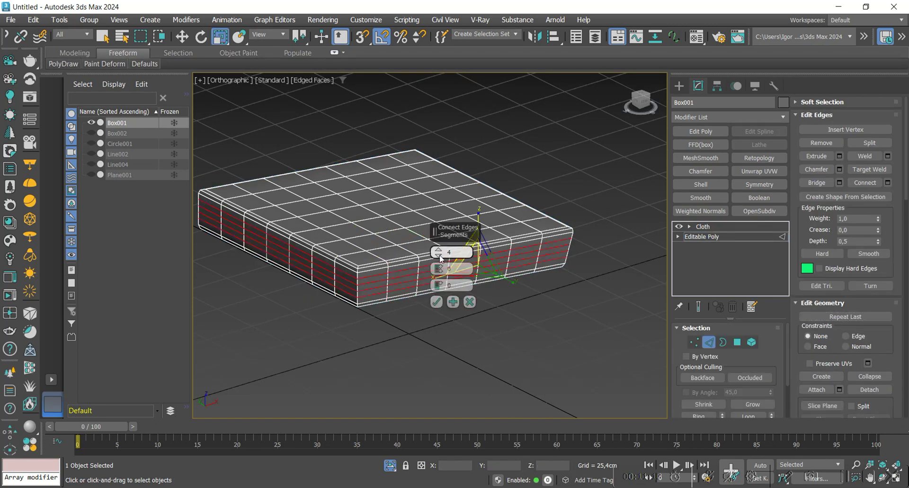
{"action": "left_click", "coordinate": [437, 302]}
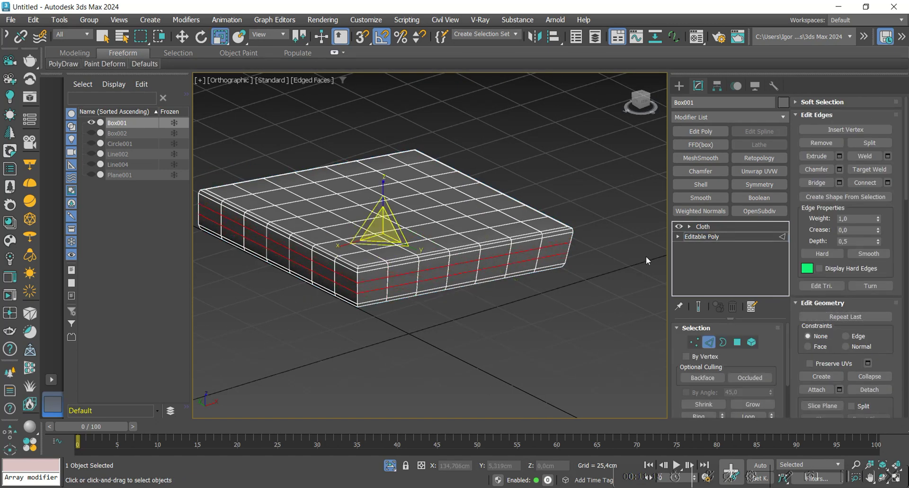
Set the seat cushion's Heavy Leather cloth pressure to 10 and run a local simulation to check its shape
{"action": "left_click", "coordinate": [712, 227]}
{"action": "left_click", "coordinate": [723, 346]}
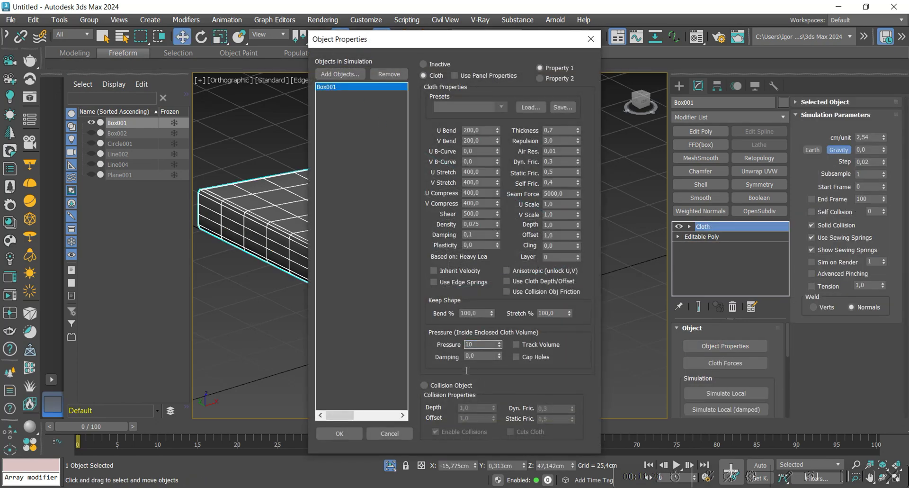
{"action": "left_click", "coordinate": [342, 437]}
{"action": "left_click", "coordinate": [703, 393]}
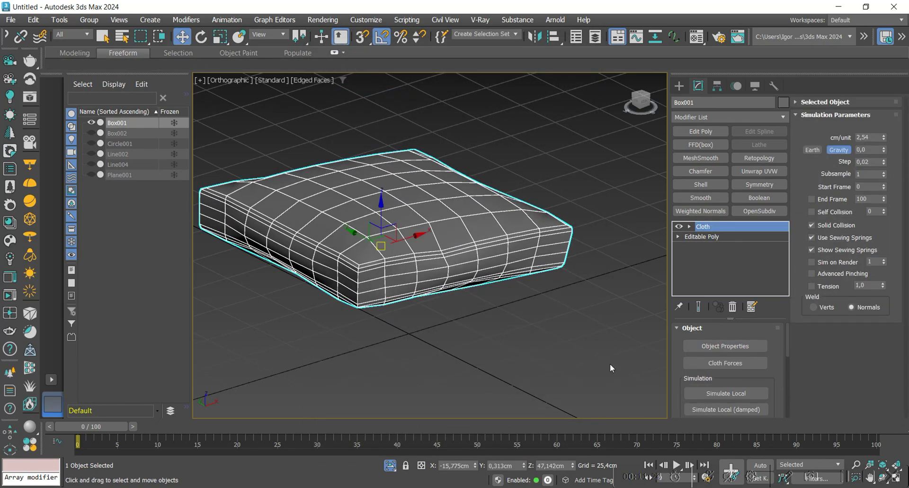
{"action": "mouse_move", "coordinate": [490, 337]}
{"action": "middle_mouse_down", "text": "alt"}
{"action": "mouse_move", "coordinate": [524, 332]}
{"action": "mouse_move", "coordinate": [440, 312]}
{"action": "mouse_move", "coordinate": [544, 334]}
{"action": "mouse_move", "coordinate": [404, 323]}
{"action": "mouse_move", "coordinate": [471, 330]}
{"action": "mouse_move", "coordinate": [508, 323]}
{"action": "mouse_move", "coordinate": [506, 310]}
{"action": "mouse_move", "coordinate": [491, 311]}
{"action": "mouse_move", "coordinate": [493, 334]}
{"action": "middle_mouse_up", "text": "alt"}
{"action": "scroll", "coordinate": [492, 335], "scroll_direction": "up", "scroll_amount": 2}
Isolate the seat cushion together with the L-shaped seat and back panel
{"action": "key", "text": "alt+q"}
{"action": "scroll", "coordinate": [490, 331], "scroll_direction": "down", "scroll_amount": 5}
{"action": "left_click", "coordinate": [431, 303], "text": "ctrl"}
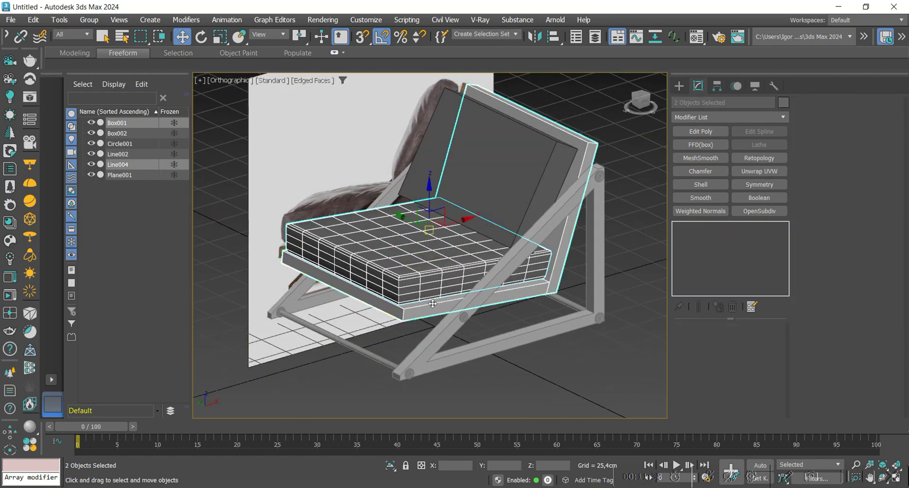
{"action": "key", "text": "alt+q"}
{"action": "middle_click_drag", "start_coordinate": [432, 304], "coordinate": [495, 340], "text": "alt"}
{"action": "left_click", "coordinate": [512, 285]}
{"action": "left_click", "coordinate": [543, 268]}
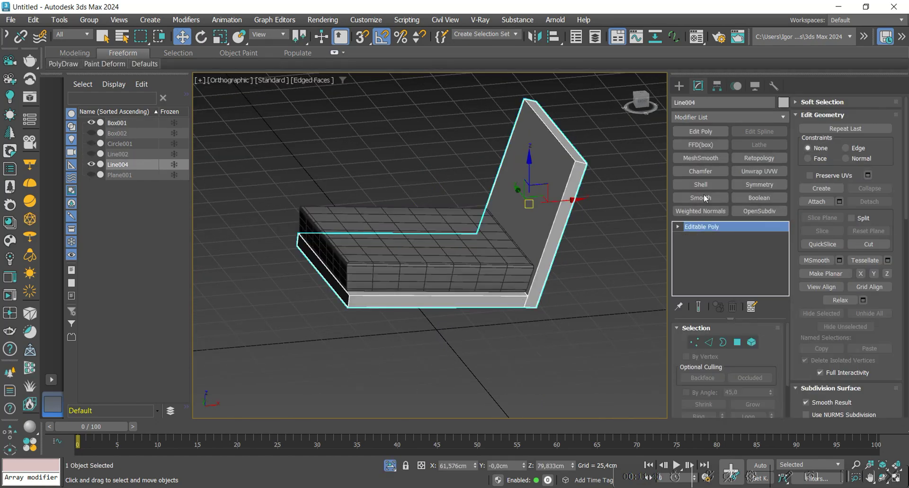
{"action": "left_click", "coordinate": [709, 341]}
{"action": "middle_click_drag", "start_coordinate": [537, 288], "coordinate": [513, 283], "text": "alt"}
{"action": "key", "text": "2"}
Add the L-shaped panel Line004 to the seat cushion's cloth simulation, with the cushion as Heavy Leather cloth at pressure 10
{"action": "left_click", "coordinate": [509, 280]}
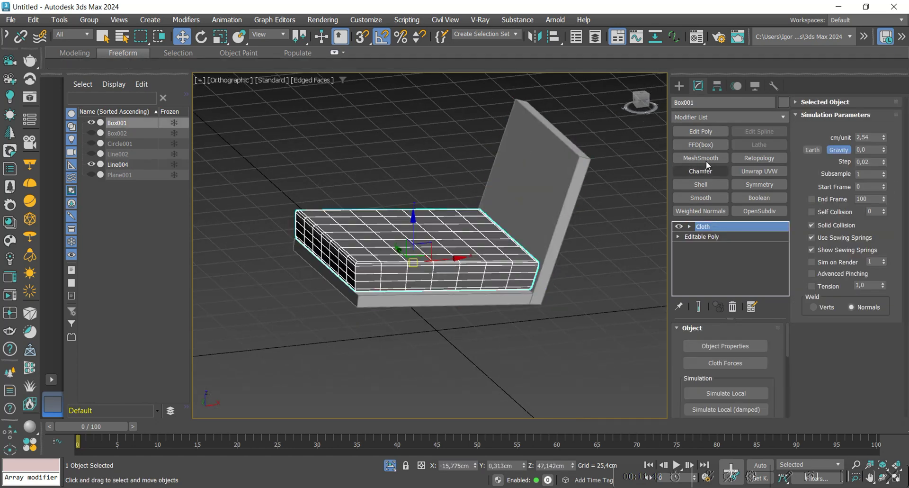
{"action": "left_click", "coordinate": [741, 345]}
{"action": "left_click", "coordinate": [345, 74]}
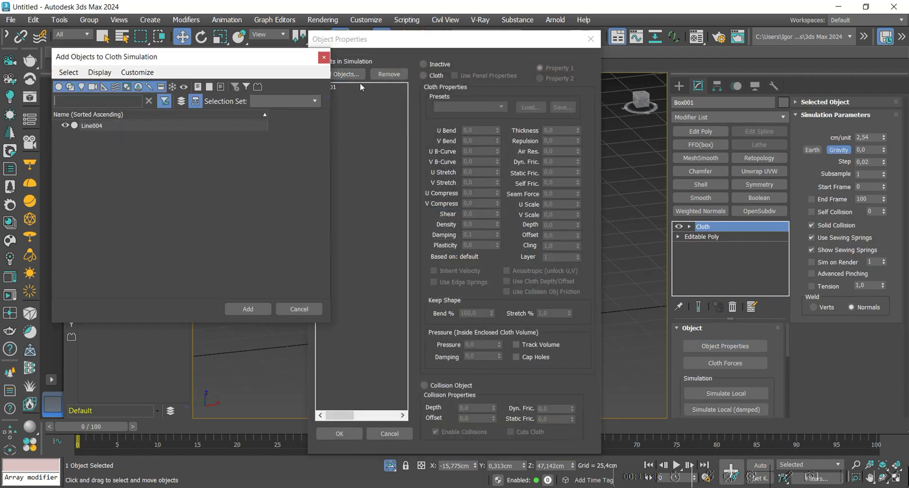
{"action": "left_click", "coordinate": [248, 309]}
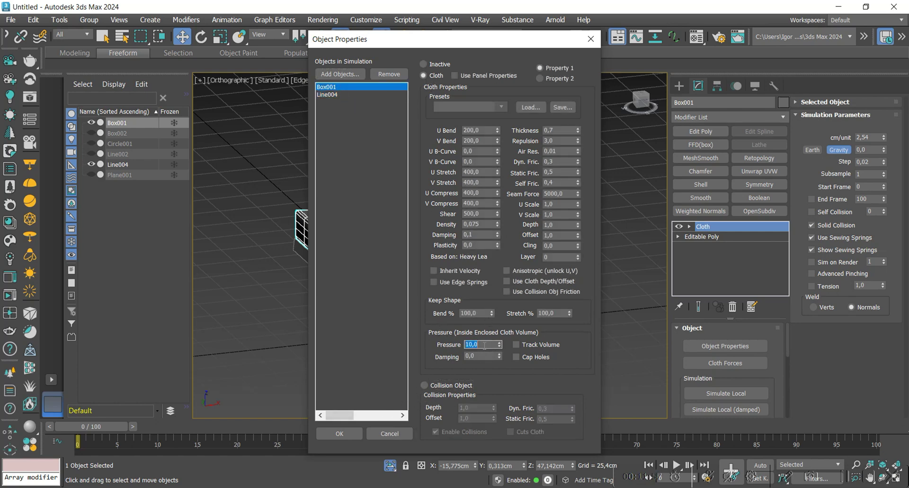
{"action": "left_click", "coordinate": [347, 433]}
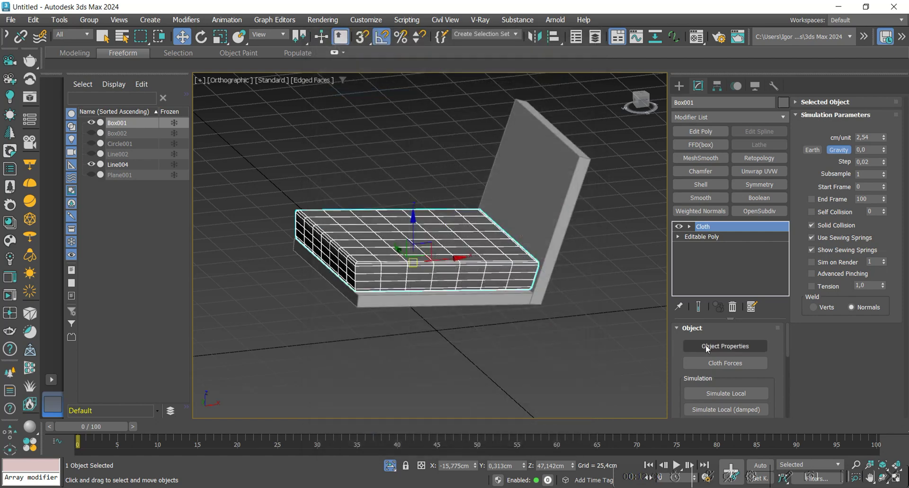
Run the cloth simulation over all 100 frames and scrub to frame 22 to inspect the inflated seat cushion
{"action": "scroll", "coordinate": [733, 388], "scroll_direction": "down", "scroll_amount": 2}
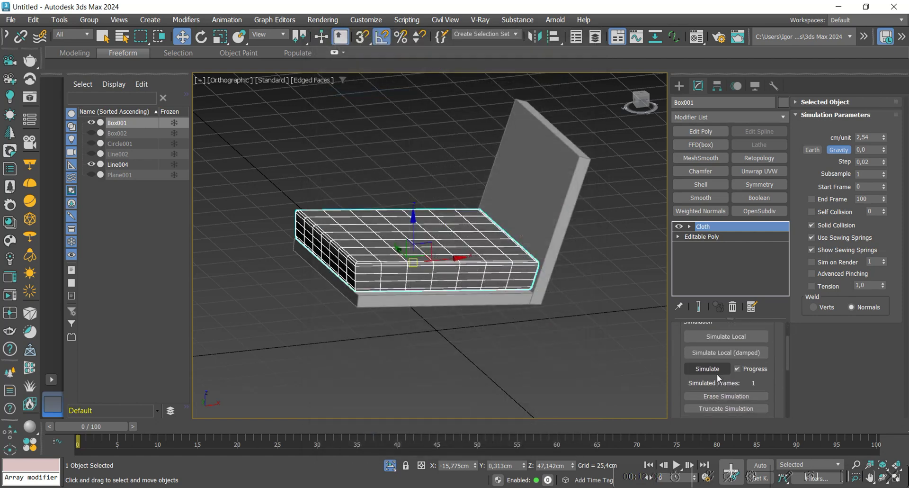
{"action": "left_click", "coordinate": [716, 372]}
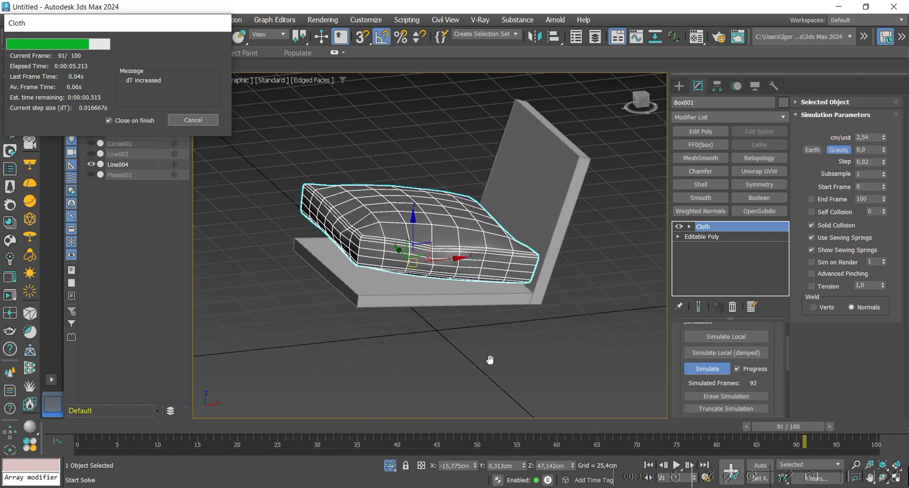
{"action": "left_click_drag", "start_coordinate": [839, 431], "coordinate": [222, 427]}
{"action": "key", "text": "w"}
{"action": "middle_click_drag", "start_coordinate": [520, 359], "coordinate": [274, 383], "text": "alt"}
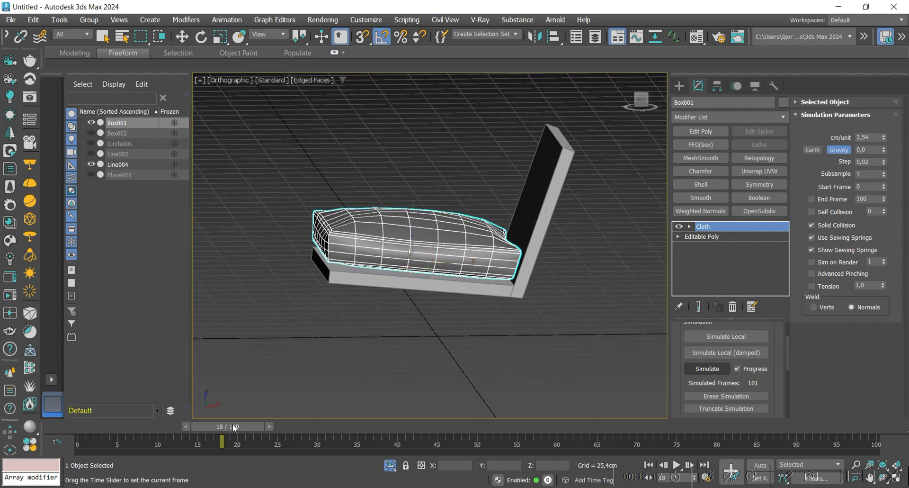
{"action": "left_click_drag", "start_coordinate": [239, 425], "coordinate": [265, 423]}
{"action": "middle_click_drag", "start_coordinate": [374, 338], "coordinate": [533, 331], "text": "alt"}
{"action": "scroll", "coordinate": [518, 259], "scroll_direction": "up", "scroll_amount": 4}
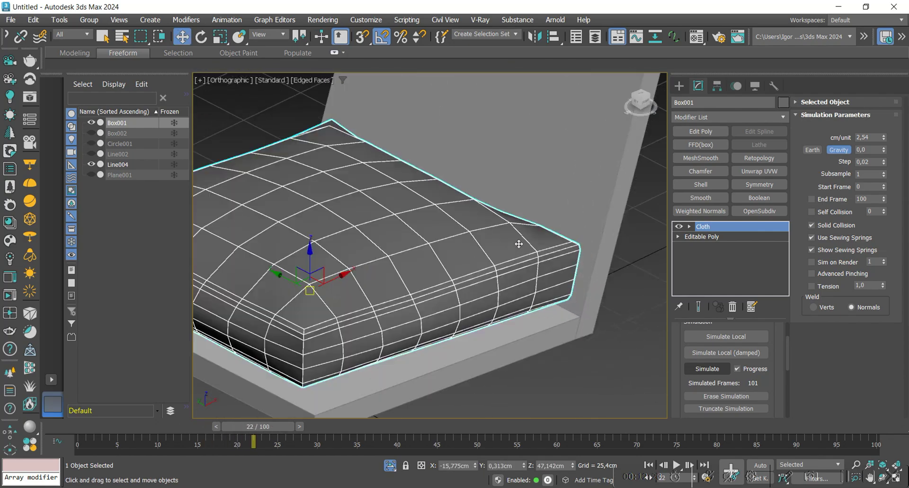
{"action": "middle_click_drag", "start_coordinate": [517, 259], "coordinate": [487, 254], "text": "alt"}
Isolate the seat cushion together with the reference picture plane
{"action": "key", "text": "alt+q"}
{"action": "scroll", "coordinate": [448, 283], "scroll_direction": "down", "scroll_amount": 3}
{"action": "key", "text": "alt+q"}
{"action": "scroll", "coordinate": [448, 282], "scroll_direction": "down", "scroll_amount": 3}
{"action": "left_click", "coordinate": [388, 188], "text": "ctrl"}
{"action": "middle_click_drag", "start_coordinate": [445, 280], "coordinate": [421, 263], "text": "alt"}
{"action": "key", "text": "alt+q"}
Compare the see-through cushion with the reference in the front view and set the simulation to frame 19
{"action": "key", "text": "f"}
{"action": "key", "text": "alt+x"}
{"action": "key", "text": "alt+x"}
{"action": "scroll", "coordinate": [448, 265], "scroll_direction": "up", "scroll_amount": 4}
{"action": "left_click", "coordinate": [464, 251]}
{"action": "key", "text": "alt+x"}
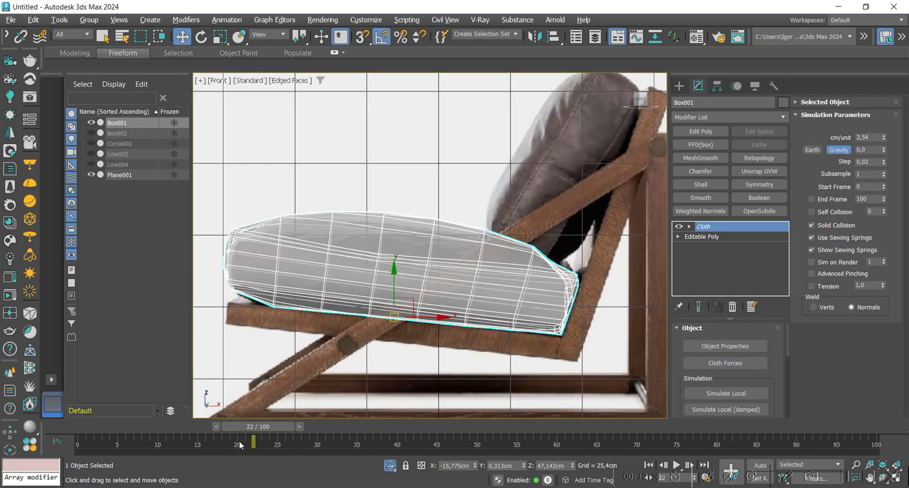
{"action": "left_click_drag", "start_coordinate": [252, 440], "coordinate": [228, 422]}
{"action": "key", "text": "w"}
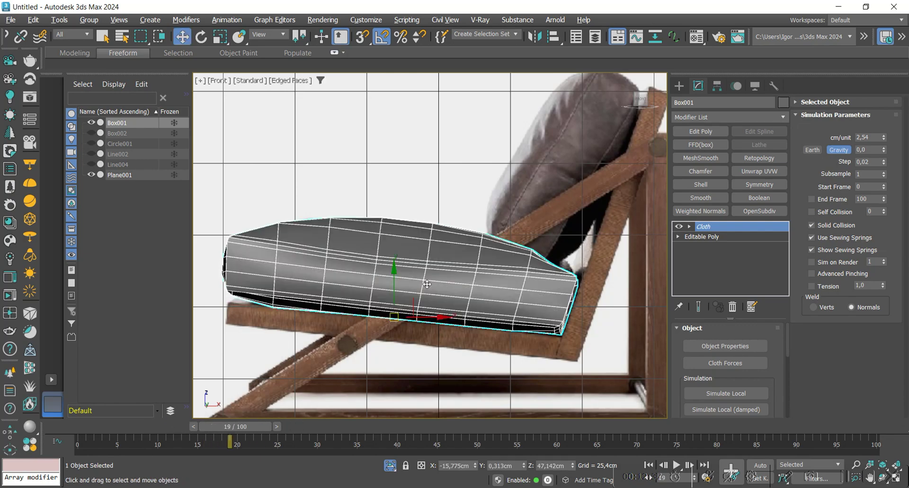
Convert the simulated seat cushion to an Editable Poly and return the timeline to frame 0
{"action": "middle_click_drag", "start_coordinate": [423, 286], "coordinate": [472, 300], "text": "alt"}
{"action": "right_click", "coordinate": [488, 265]}
{"action": "mouse_move", "coordinate": [521, 426]}
{"action": "left_click", "coordinate": [626, 436]}
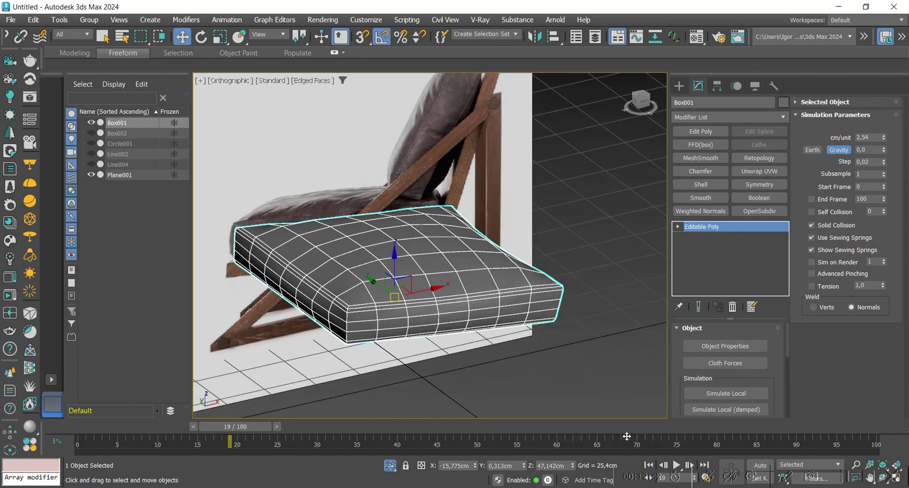
{"action": "middle_click_drag", "start_coordinate": [454, 351], "coordinate": [447, 351], "text": "alt"}
{"action": "left_click_drag", "start_coordinate": [225, 427], "coordinate": [76, 428]}
Isolate the back cushion box together with the L-shaped panel
{"action": "key", "text": "alt+q"}
{"action": "key", "text": "alt+q"}
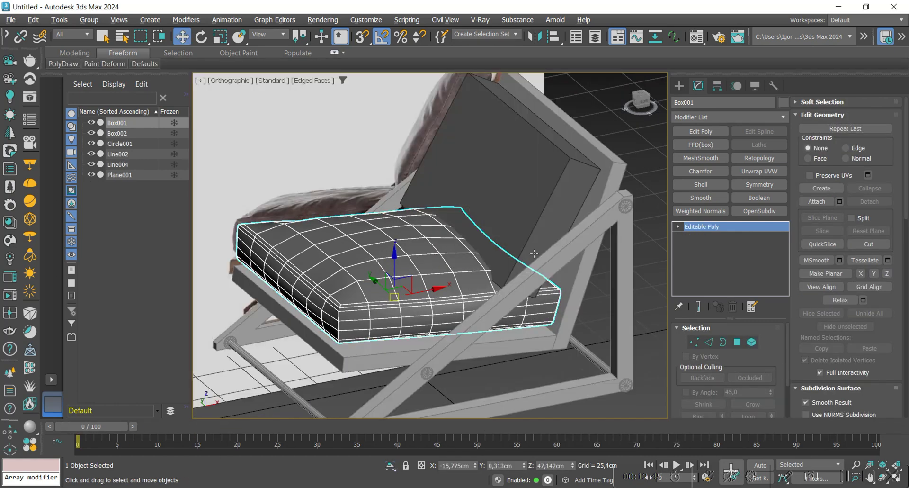
{"action": "middle_click_drag", "start_coordinate": [534, 253], "coordinate": [527, 257], "text": "alt"}
{"action": "left_click", "coordinate": [531, 213]}
{"action": "left_click", "coordinate": [599, 178], "text": "ctrl"}
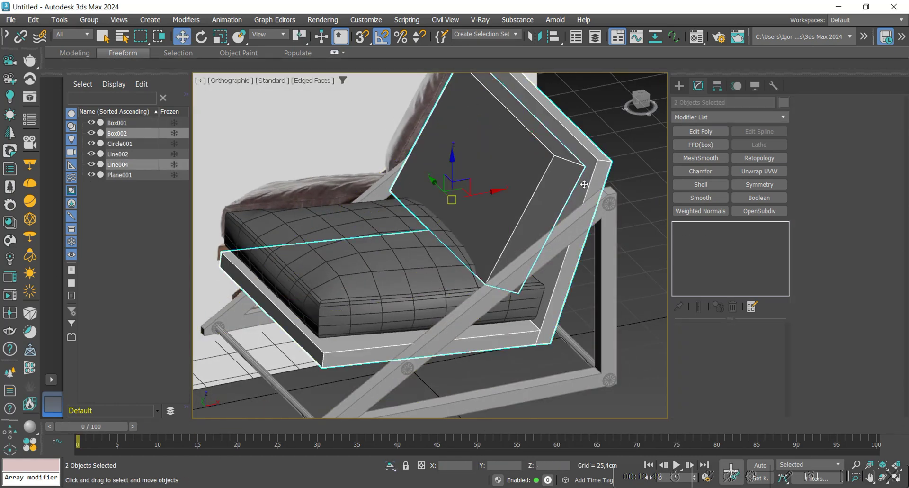
{"action": "key", "text": "alt+q"}
Subdivide the back cushion box into a grid by connecting its edges in both directions across the large faces
{"action": "left_click", "coordinate": [518, 232]}
{"action": "key", "text": "2"}
{"action": "key", "text": "ctrl+shift+e"}
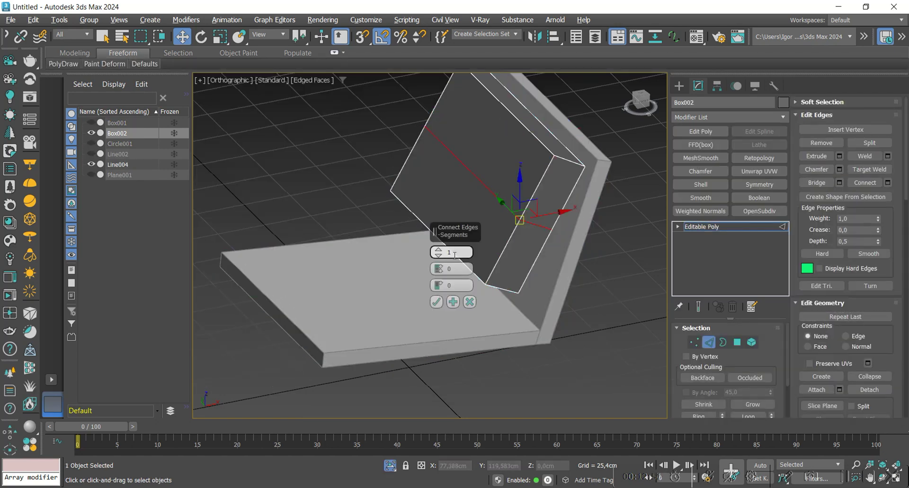
{"action": "left_click", "coordinate": [437, 301]}
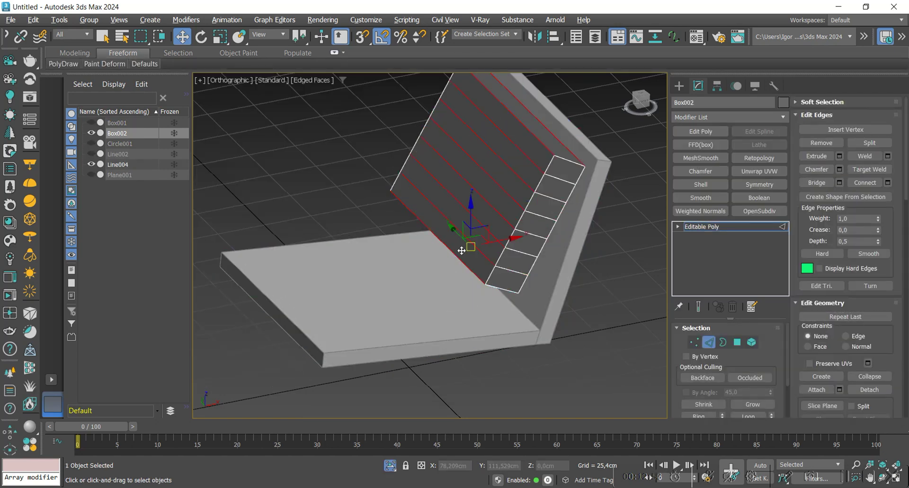
{"action": "key", "text": "ctrl+shift+e"}
{"action": "left_click", "coordinate": [436, 302]}
Chamfer the edge loops outlining the front and rear faces of the back cushion box
{"action": "double_click", "coordinate": [547, 154]}
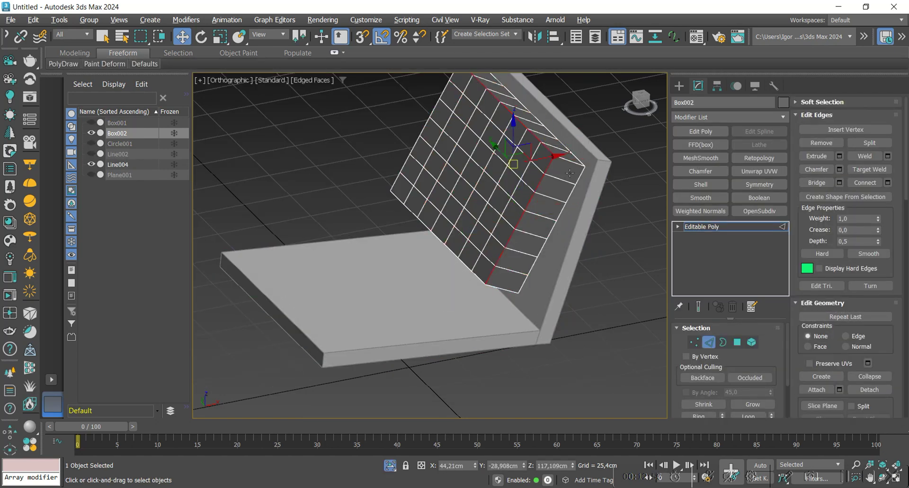
{"action": "key", "text": "F3"}
{"action": "scroll", "coordinate": [521, 289], "scroll_direction": "up", "scroll_amount": 2}
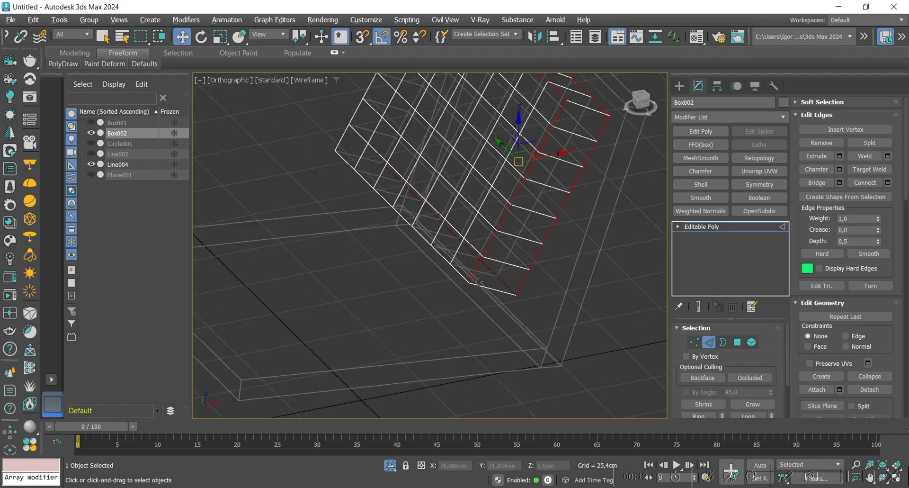
{"action": "middle_click_drag", "start_coordinate": [469, 287], "coordinate": [473, 319], "text": "alt"}
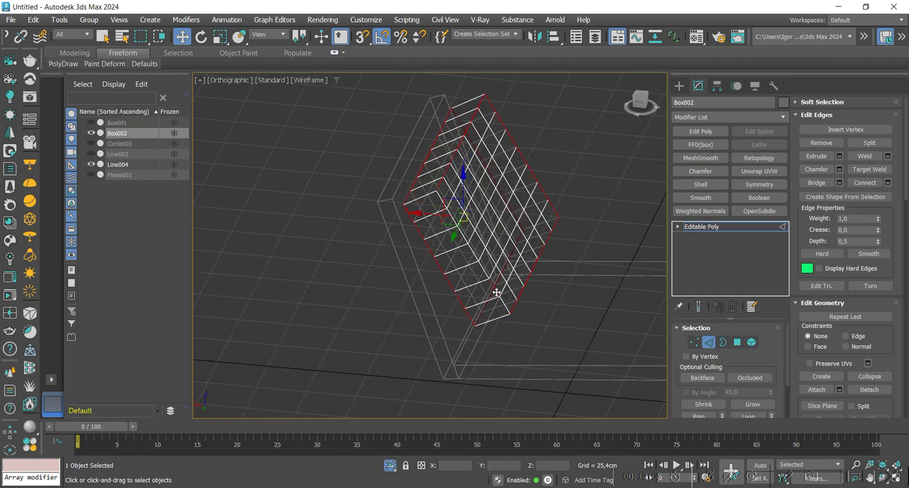
{"action": "key", "text": "F3"}
{"action": "key", "text": "ctrl+shift+c"}
{"action": "scroll", "coordinate": [429, 199], "scroll_direction": "up", "scroll_amount": 2}
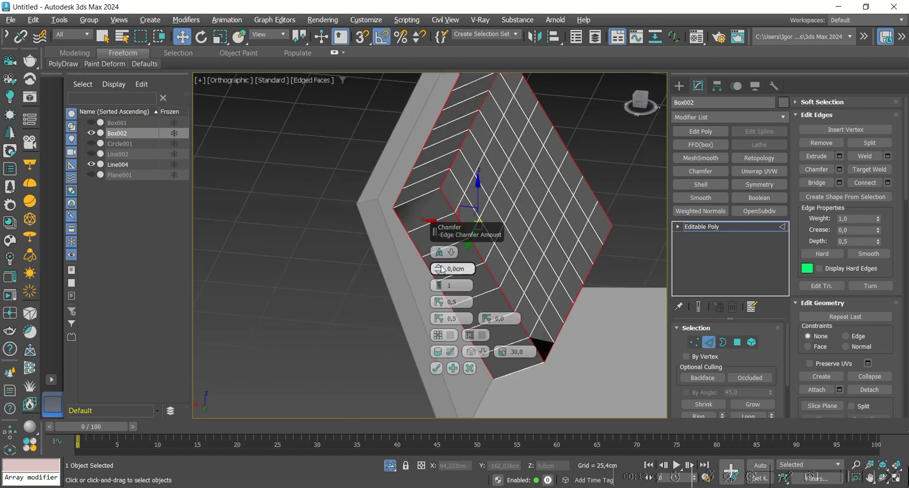
{"action": "left_click_drag", "start_coordinate": [442, 268], "coordinate": [441, 240]}
{"action": "left_click", "coordinate": [437, 368]}
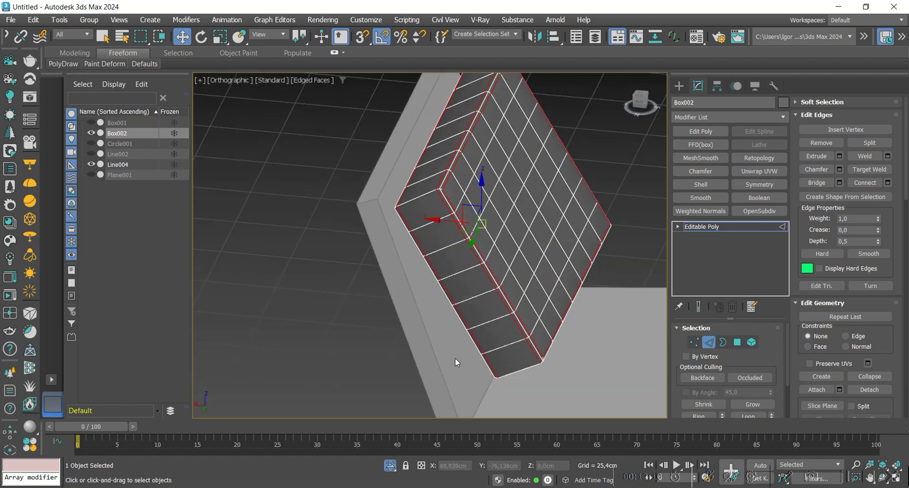
Connect the thickness edges around the back cushion's sides with 2 segments, and leave edge editing
{"action": "left_click", "coordinate": [489, 320]}
{"action": "key", "text": "alt+r"}
{"action": "key", "text": "ctrl+shift+e"}
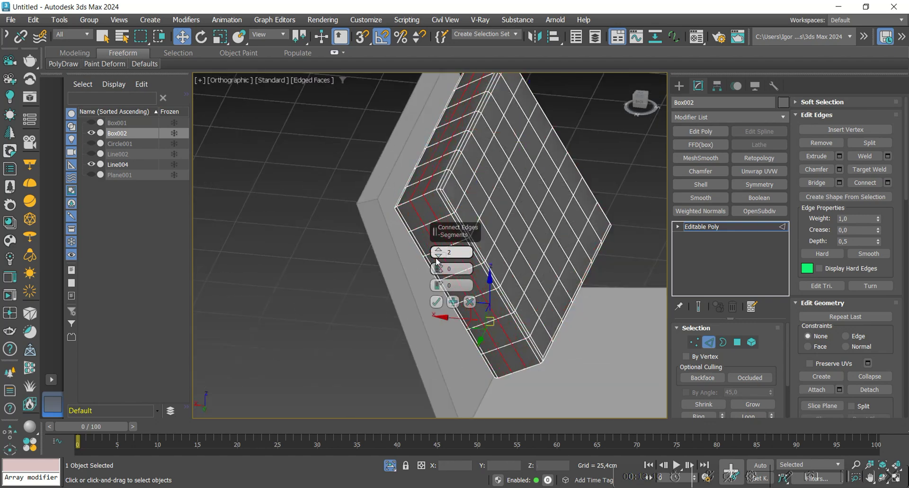
{"action": "left_click", "coordinate": [437, 302]}
{"action": "key", "text": "2"}
Isolate both cushions with the L-shaped panel and move the back cushion box up about 9.5 cm
{"action": "key", "text": "F4"}
{"action": "scroll", "coordinate": [424, 272], "scroll_direction": "down", "scroll_amount": 2}
{"action": "middle_click_drag", "start_coordinate": [423, 272], "coordinate": [480, 285], "text": "alt"}
{"action": "key", "text": "F4"}
{"action": "key", "text": "alt+q"}
{"action": "key", "text": "alt+q"}
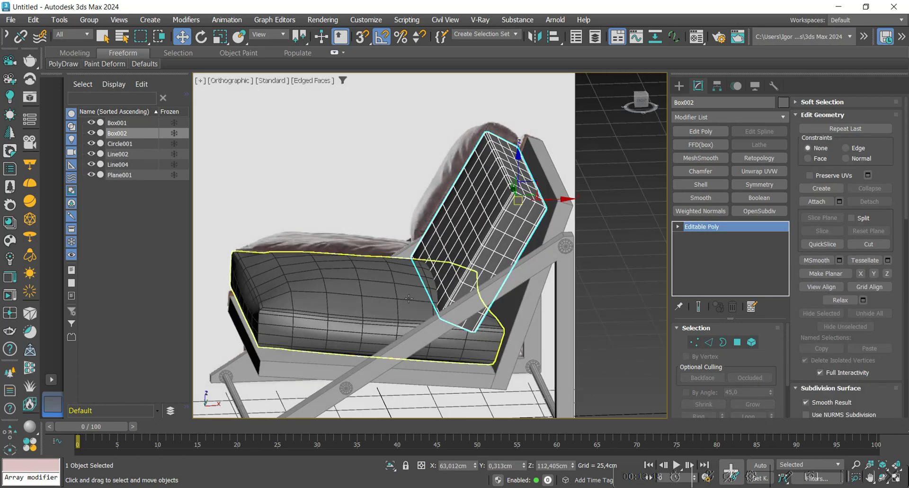
{"action": "key", "text": "alt+q"}
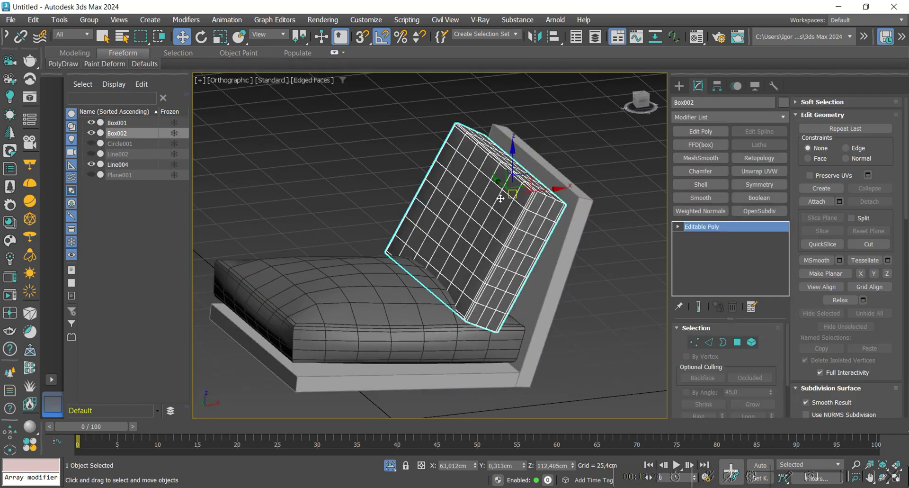
{"action": "left_click_drag", "start_coordinate": [514, 162], "coordinate": [514, 143]}
{"action": "mouse_move", "coordinate": [474, 236]}
{"action": "middle_mouse_down", "text": "alt"}
{"action": "mouse_move", "coordinate": [504, 237]}
{"action": "mouse_move", "coordinate": [483, 234]}
{"action": "mouse_move", "coordinate": [474, 250]}
{"action": "middle_mouse_up", "text": "alt"}
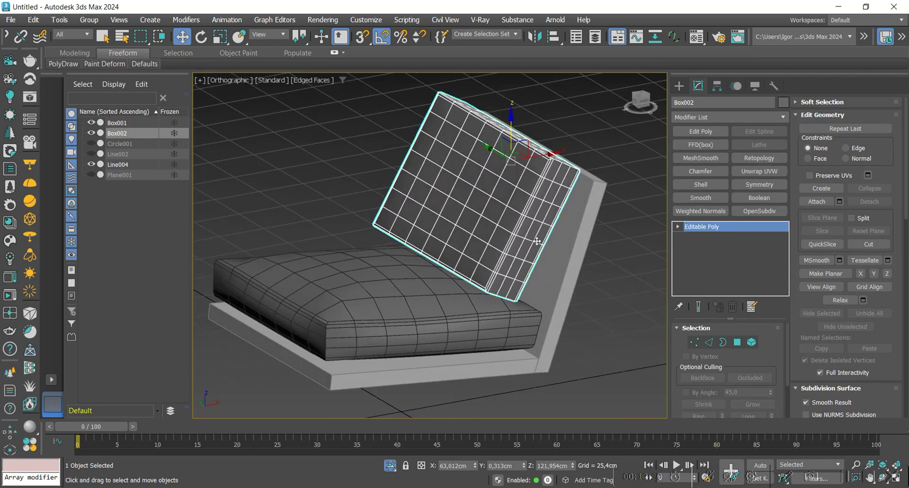
Apply a Cloth modifier to the back cushion box and define it as cloth with the Heavy Leather preset
{"action": "left_click", "coordinate": [691, 117]}
{"action": "type", "text": "cloth"}
{"action": "key", "text": "Return"}
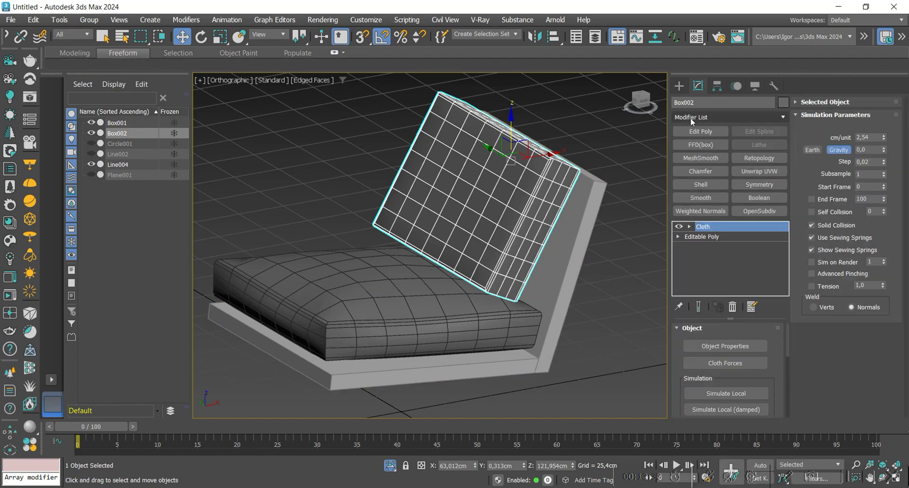
{"action": "left_click", "coordinate": [741, 345]}
{"action": "left_click", "coordinate": [430, 76]}
{"action": "left_click", "coordinate": [469, 107]}
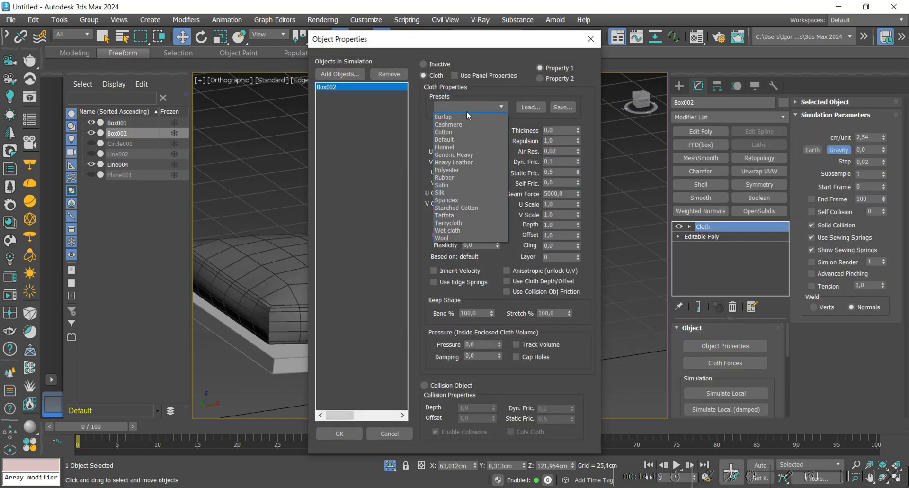
{"action": "left_click", "coordinate": [470, 162]}
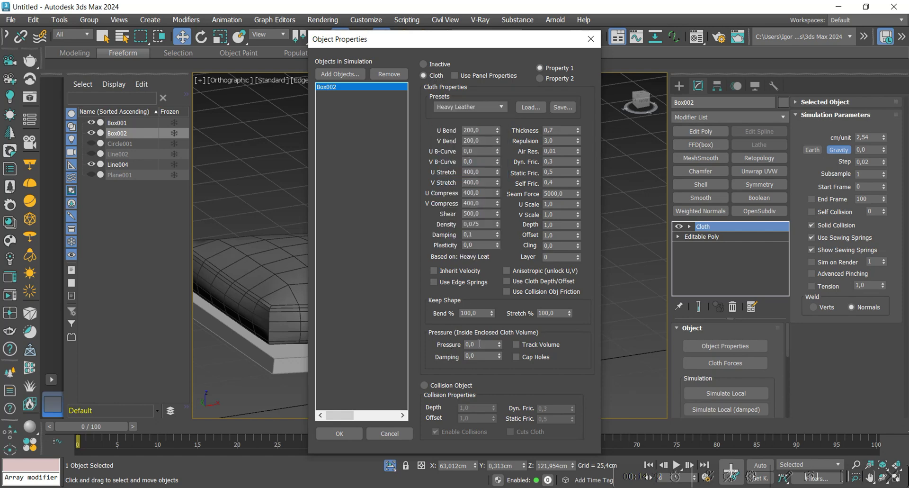
Add the seat cushion and the L-shaped panel to the cloth simulation as collision objects
{"action": "left_click", "coordinate": [347, 74]}
{"action": "left_click", "coordinate": [372, 162]}
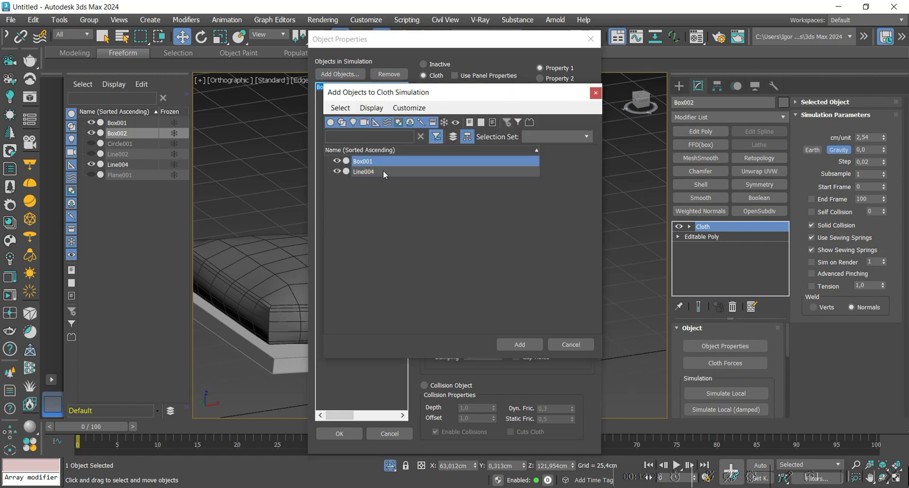
{"action": "left_click", "coordinate": [508, 343]}
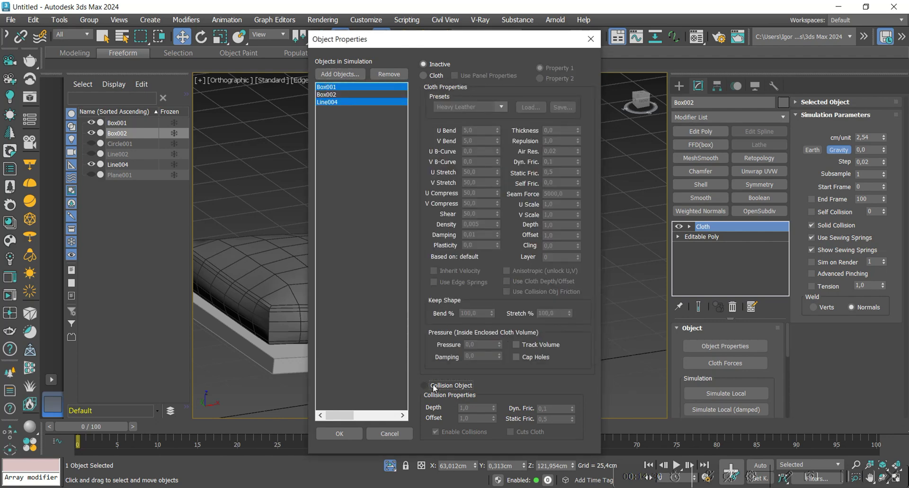
{"action": "left_click", "coordinate": [339, 433]}
Run the back cushion's cloth simulation and convert the box to an Editable Poly at a suitably inflated frame
{"action": "scroll", "coordinate": [734, 398], "scroll_direction": "down", "scroll_amount": 2}
{"action": "left_click", "coordinate": [715, 400]}
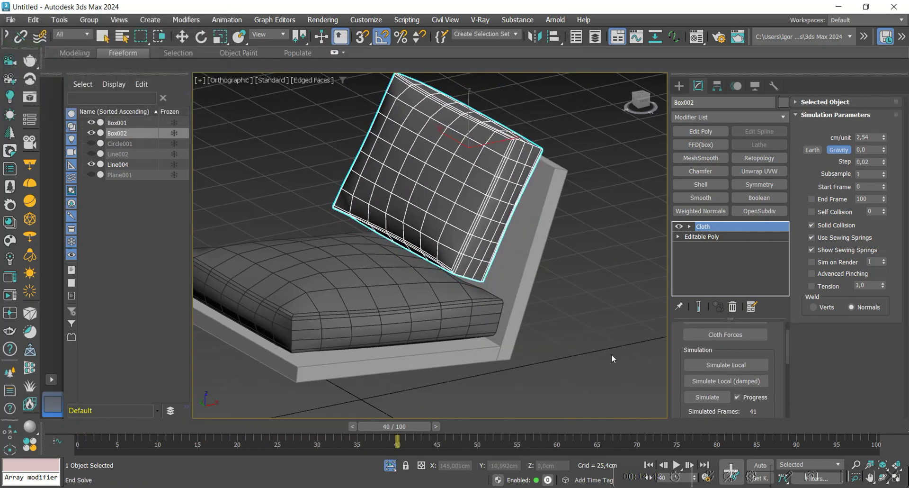
{"action": "middle_click_drag", "start_coordinate": [598, 350], "coordinate": [528, 341], "text": "alt"}
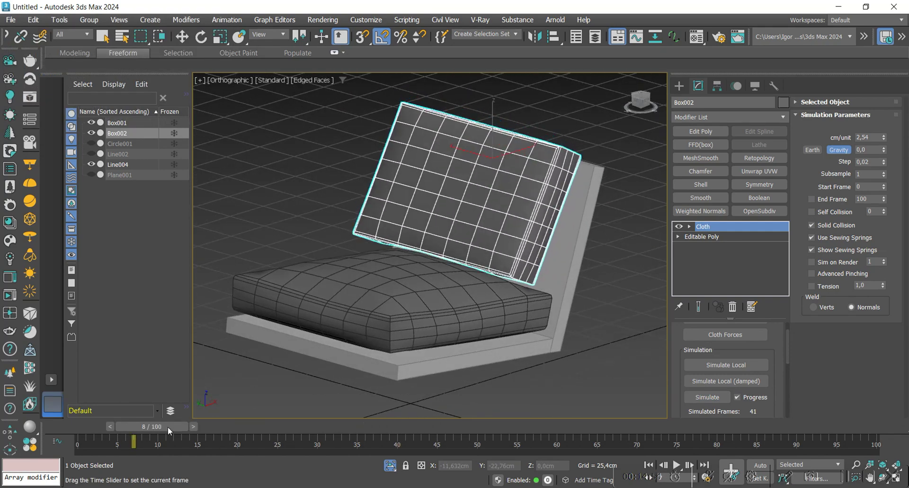
{"action": "left_click_drag", "start_coordinate": [200, 426], "coordinate": [265, 426]}
{"action": "middle_click_drag", "start_coordinate": [525, 331], "coordinate": [556, 313], "text": "alt"}
{"action": "key", "text": "w"}
{"action": "right_click", "coordinate": [408, 241]}
{"action": "left_click", "coordinate": [531, 408]}
Apply a new Cloth modifier to the inflated back cushion with gravity -980 and the Heavy Leather cloth preset
{"action": "key", "text": "f"}
{"action": "key", "text": "F3"}
{"action": "middle_click_drag", "start_coordinate": [487, 277], "coordinate": [502, 241]}
{"action": "key", "text": "F3"}
{"action": "left_click", "coordinate": [770, 118]}
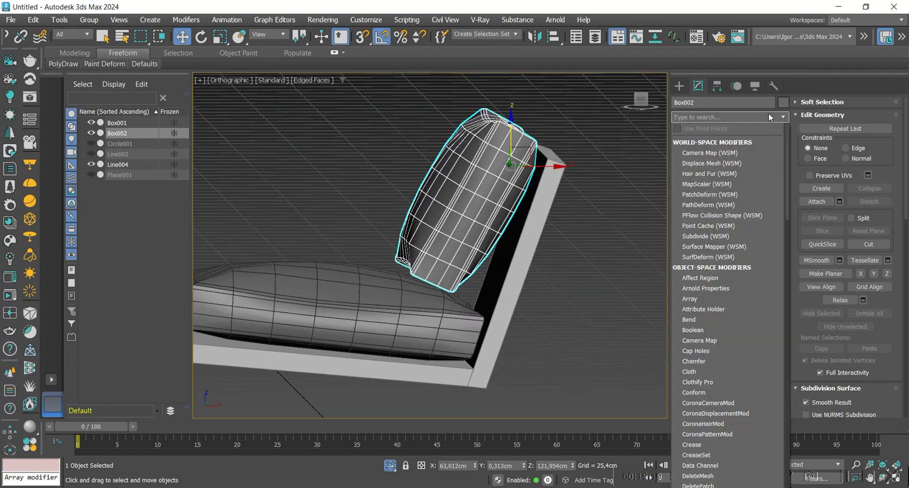
{"action": "type", "text": "cloth"}
{"action": "key", "text": "Return"}
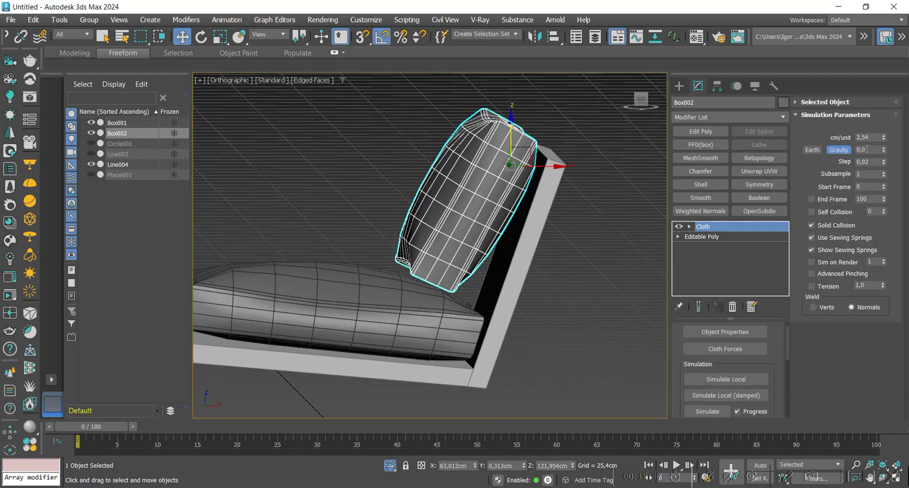
{"action": "left_click", "coordinate": [707, 333]}
{"action": "left_click", "coordinate": [429, 76]}
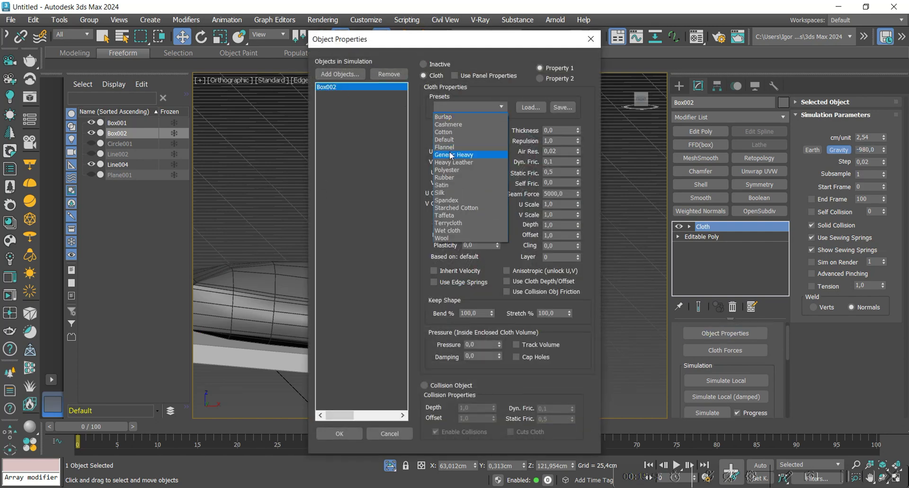
{"action": "left_click", "coordinate": [453, 162]}
Add the L-shaped panel and the seat cushion as collision objects for the back cushion's second simulation
{"action": "left_click", "coordinate": [339, 74]}
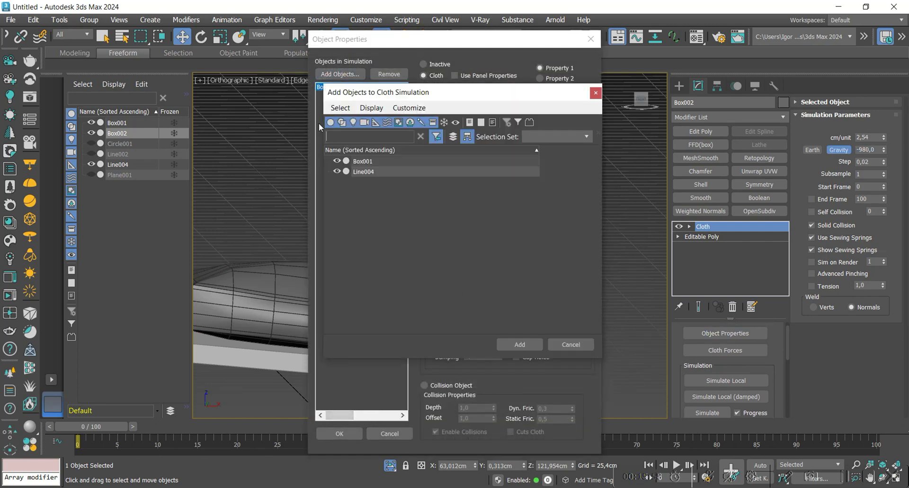
{"action": "double_click", "coordinate": [360, 172]}
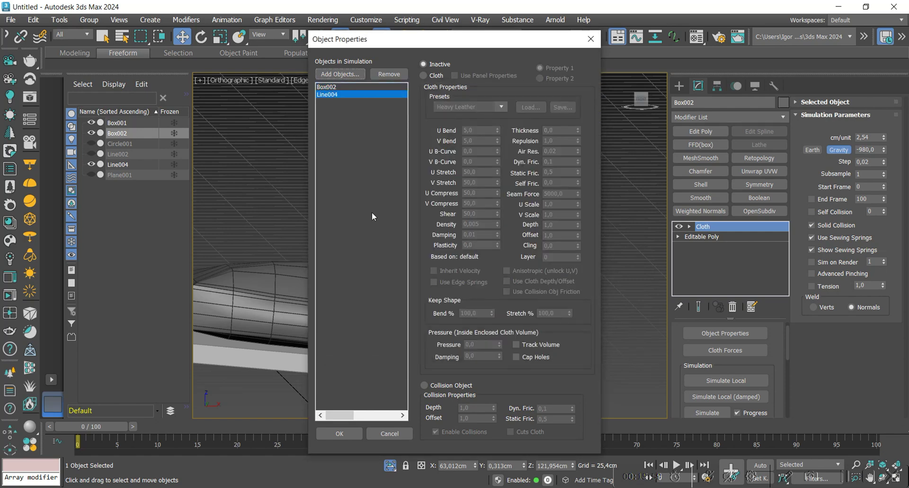
{"action": "left_click", "coordinate": [339, 74]}
{"action": "double_click", "coordinate": [362, 161]}
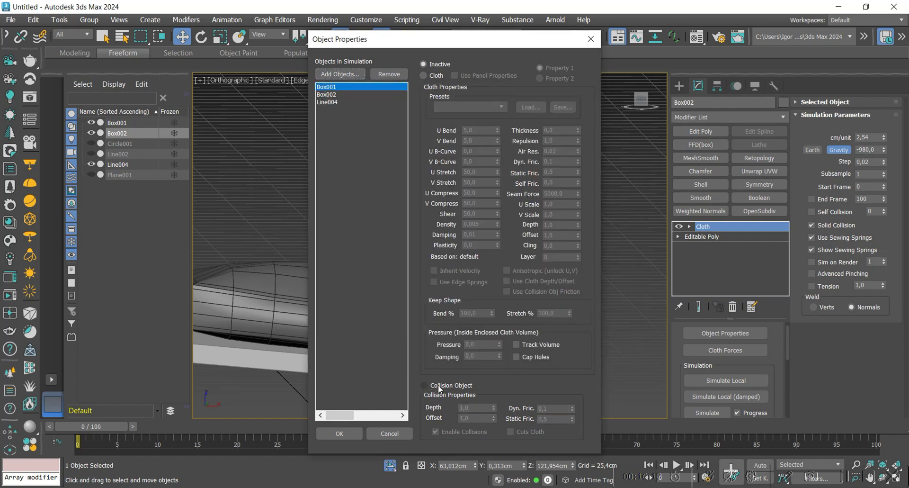
{"action": "left_click", "coordinate": [346, 94]}
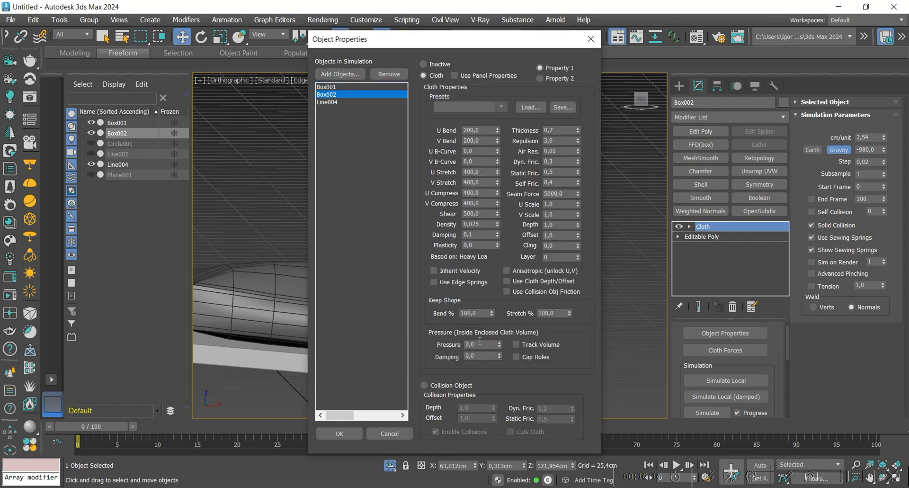
{"action": "left_click", "coordinate": [340, 433]}
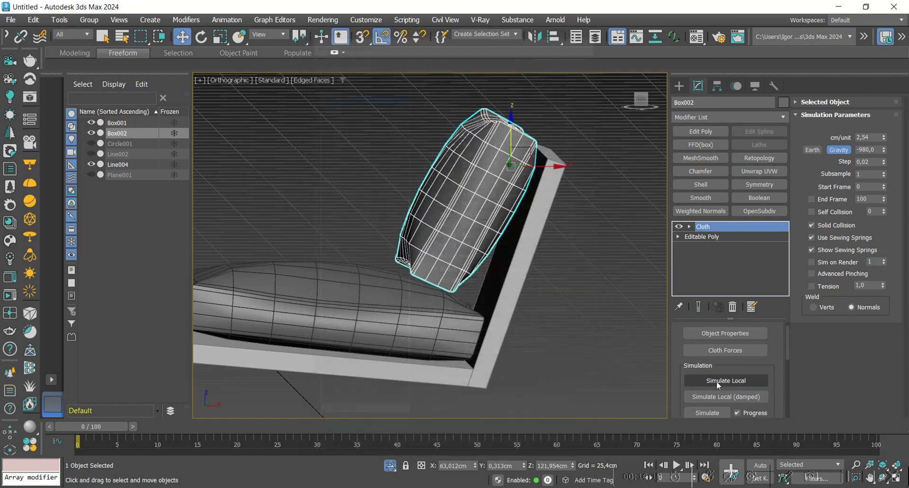
Simulate the back cushion falling under gravity, stop the run, and return the timeline to frame 3
{"action": "scroll", "coordinate": [764, 381], "scroll_direction": "down", "scroll_amount": 2}
{"action": "left_click", "coordinate": [711, 348]}
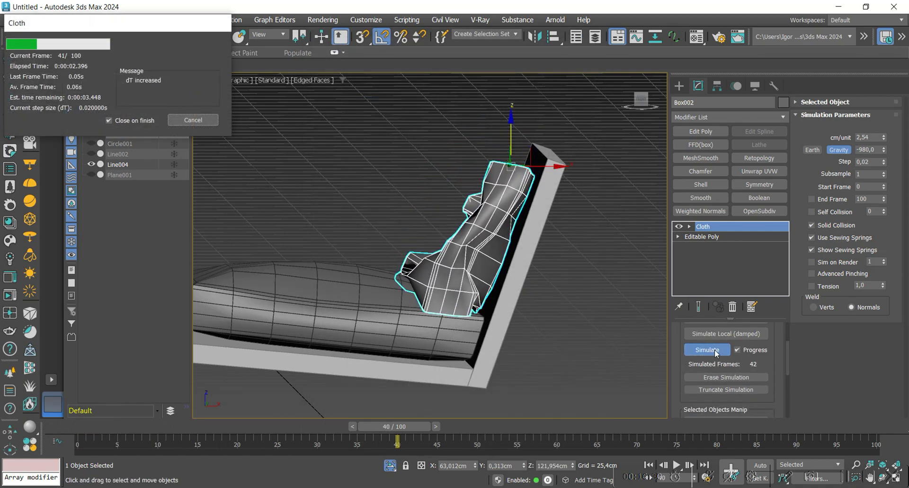
{"action": "key", "text": "Escape"}
{"action": "middle_click_drag", "start_coordinate": [564, 347], "coordinate": [567, 350], "text": "alt"}
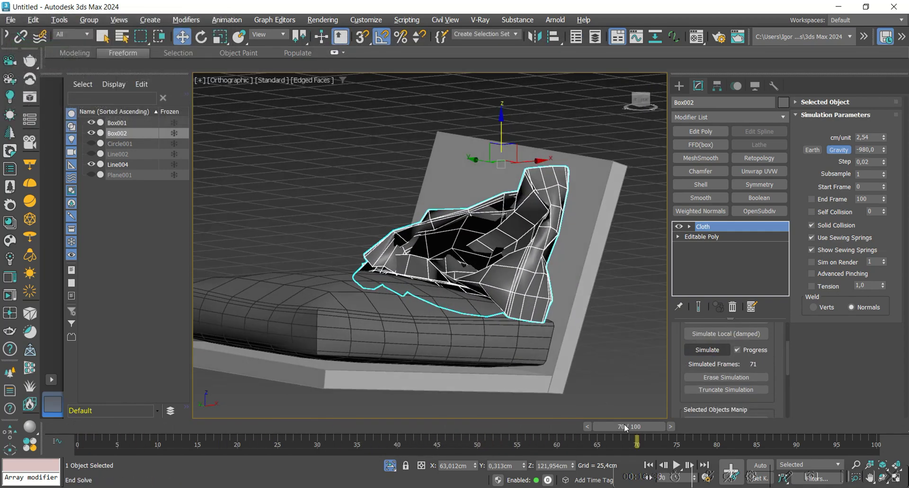
{"action": "left_click_drag", "start_coordinate": [624, 425], "coordinate": [110, 419]}
Convert the simulated back cushion to an Editable Poly and end isolation to show the whole chair
{"action": "key", "text": "w"}
{"action": "middle_click_drag", "start_coordinate": [322, 263], "coordinate": [456, 271], "text": "alt"}
{"action": "scroll", "coordinate": [435, 214], "scroll_direction": "down", "scroll_amount": 3}
{"action": "right_click", "coordinate": [434, 213]}
{"action": "left_click", "coordinate": [574, 380]}
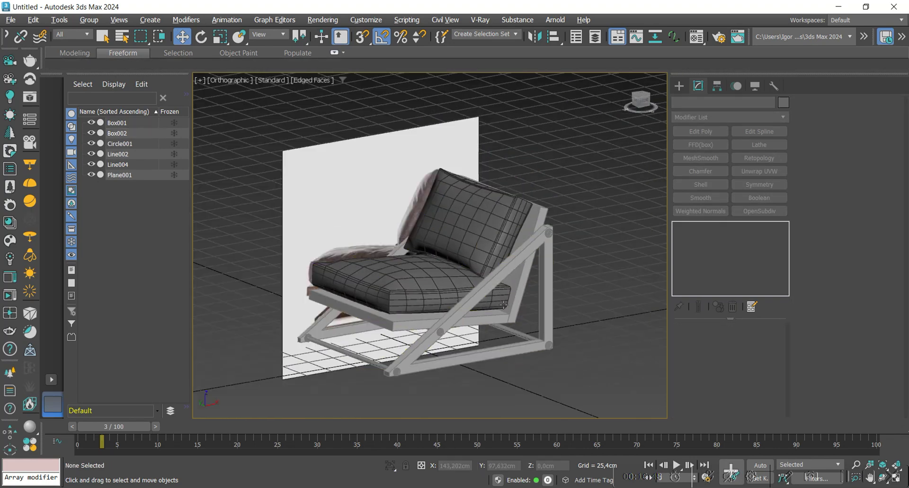
Select both cushions, the L-shaped panel, the wooden frame and the dowels, and isolate them from the reference plane
{"action": "middle_click_drag", "start_coordinate": [503, 304], "coordinate": [521, 311], "text": "alt"}
{"action": "left_click", "coordinate": [500, 256]}
{"action": "left_click", "coordinate": [499, 291], "text": "ctrl"}
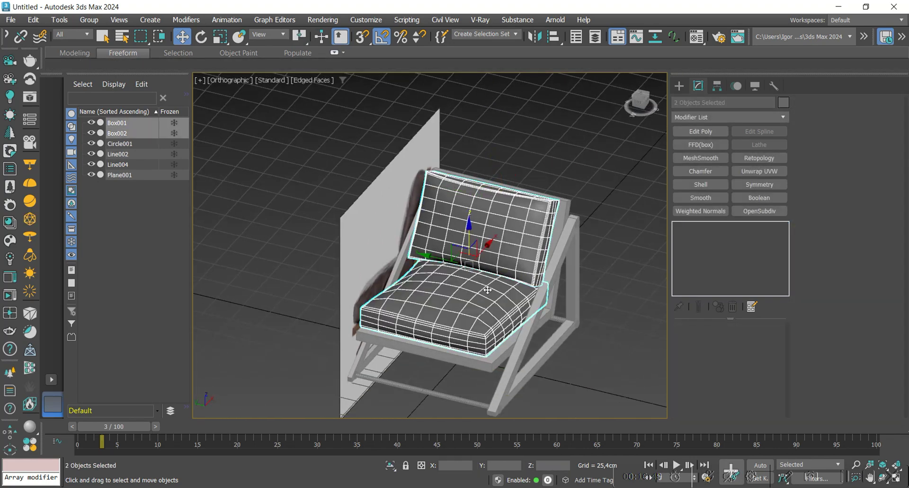
{"action": "left_click", "coordinate": [558, 258], "text": "ctrl"}
{"action": "scroll", "coordinate": [560, 319], "scroll_direction": "up", "scroll_amount": 2}
{"action": "left_click", "coordinate": [560, 319], "text": "ctrl"}
{"action": "scroll", "coordinate": [560, 318], "scroll_direction": "up", "scroll_amount": 2}
{"action": "scroll", "coordinate": [497, 298], "scroll_direction": "down", "scroll_amount": 4}
{"action": "key", "text": "alt+q"}
Rotate the whole chair about its vertical axis, deselect it, and keep the reference plane hidden
{"action": "middle_click_drag", "start_coordinate": [507, 334], "coordinate": [507, 326], "text": "alt"}
{"action": "key", "text": "e"}
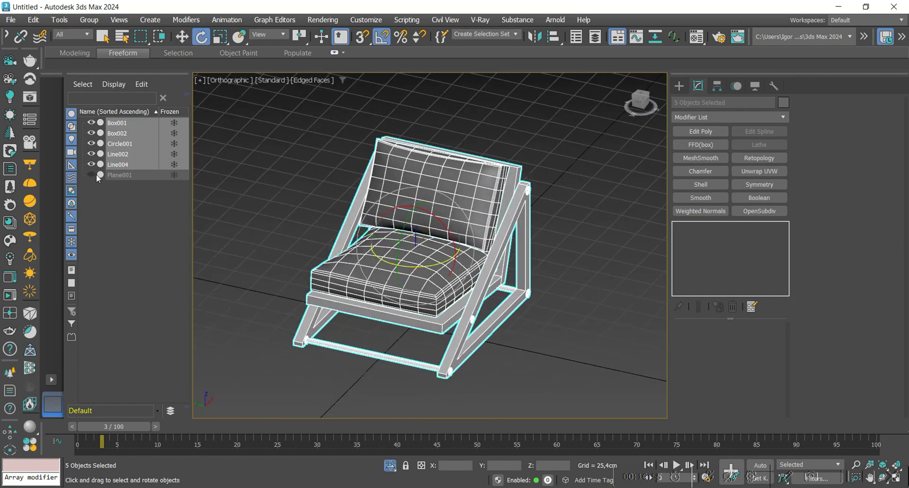
{"action": "key", "text": "a"}
{"action": "left_click_drag", "start_coordinate": [405, 260], "coordinate": [452, 256]}
{"action": "left_click", "coordinate": [136, 207]}
{"action": "left_click", "coordinate": [91, 175]}
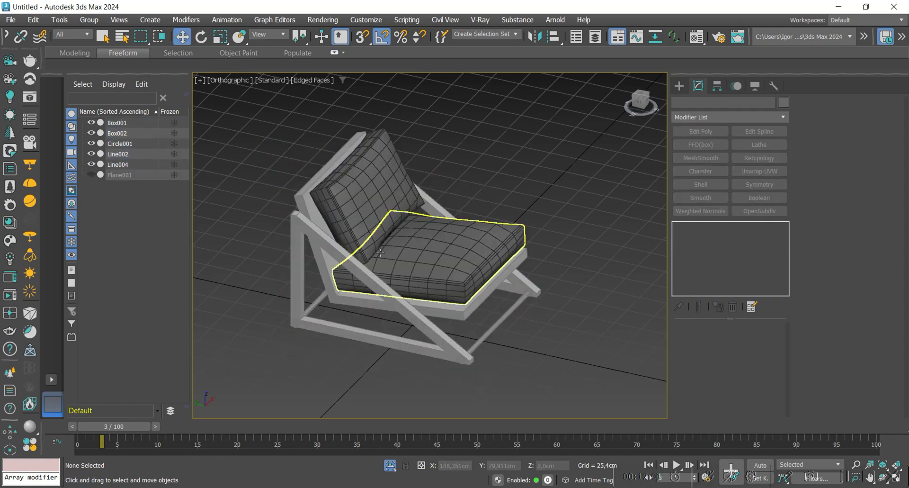
Examine the finished chair in Perspective view with edged faces turned off
{"action": "middle_click_drag", "start_coordinate": [454, 268], "coordinate": [384, 261], "text": "alt"}
{"action": "key", "text": "p"}
{"action": "middle_click_drag", "start_coordinate": [479, 276], "coordinate": [547, 318]}
{"action": "key", "text": "F4"}
{"action": "middle_click_drag", "start_coordinate": [505, 353], "coordinate": [488, 324]}
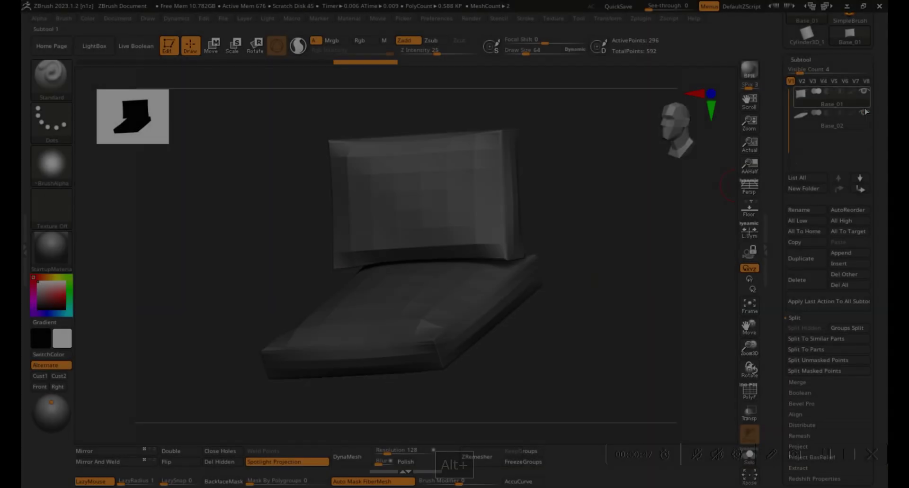
Switch to ZBrush, show the back cushion alone, and remesh it with DynaMesh at resolution 128
{"action": "key", "text": "alt+Tab"}
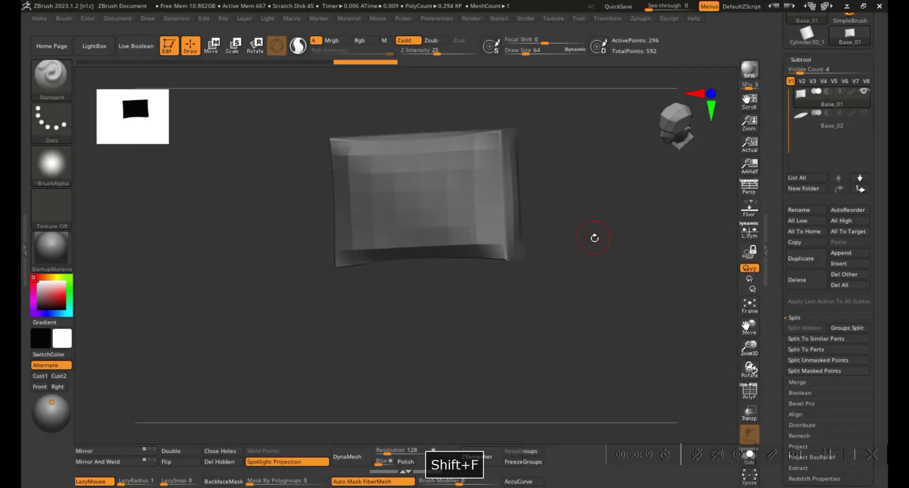
{"action": "key", "text": "ctrl+shift+a"}
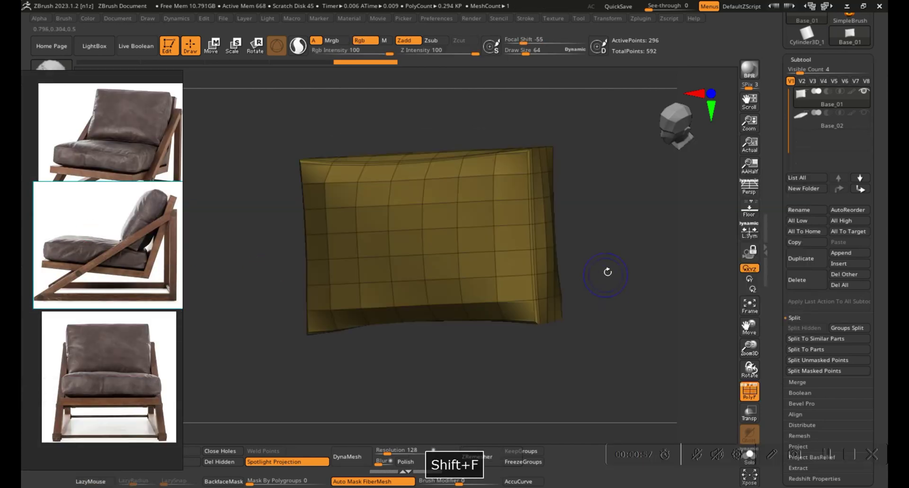
{"action": "key", "text": "shift+f"}
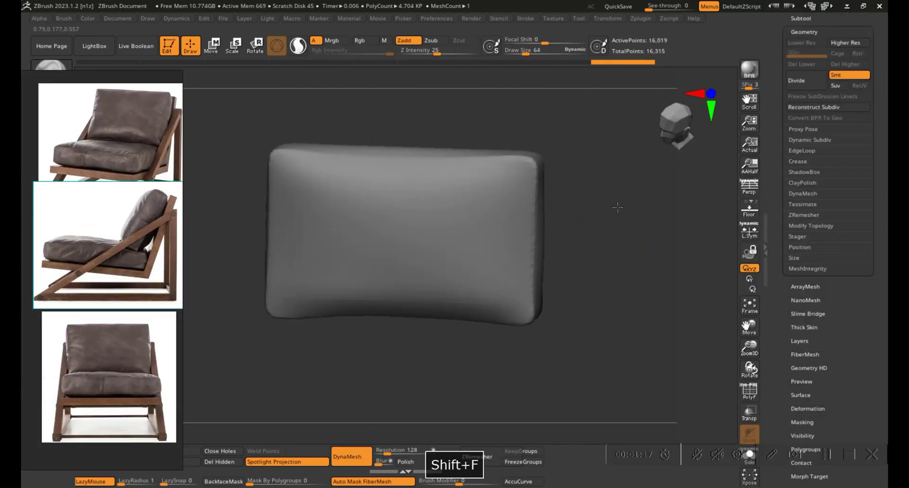
Sculpt small mirrored folds along the side edges of the back cushion and smooth them
{"action": "left_click_drag", "start_coordinate": [618, 207], "coordinate": [469, 218]}
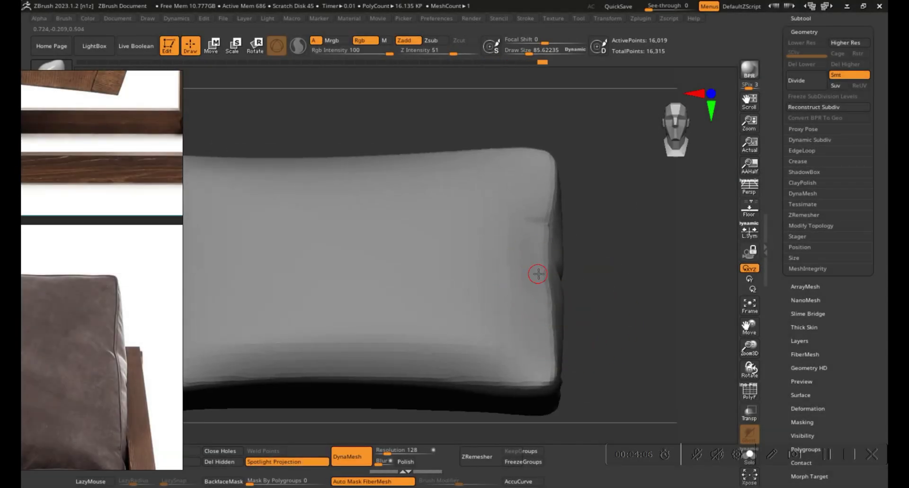
{"action": "mouse_move", "coordinate": [611, 298]}
{"action": "left_mouse_down", "text": "alt"}
{"action": "mouse_move", "coordinate": [592, 273]}
{"action": "mouse_move", "coordinate": [563, 303]}
{"action": "mouse_move", "coordinate": [611, 313]}
{"action": "left_mouse_up", "text": "alt"}
{"action": "key", "text": "3"}
{"action": "key", "text": "s"}
{"action": "left_click_drag", "start_coordinate": [537, 309], "coordinate": [527, 310]}
{"action": "left_click_drag", "start_coordinate": [544, 308], "coordinate": [520, 303]}
{"action": "left_click_drag", "start_coordinate": [592, 303], "coordinate": [610, 301], "text": "shift"}
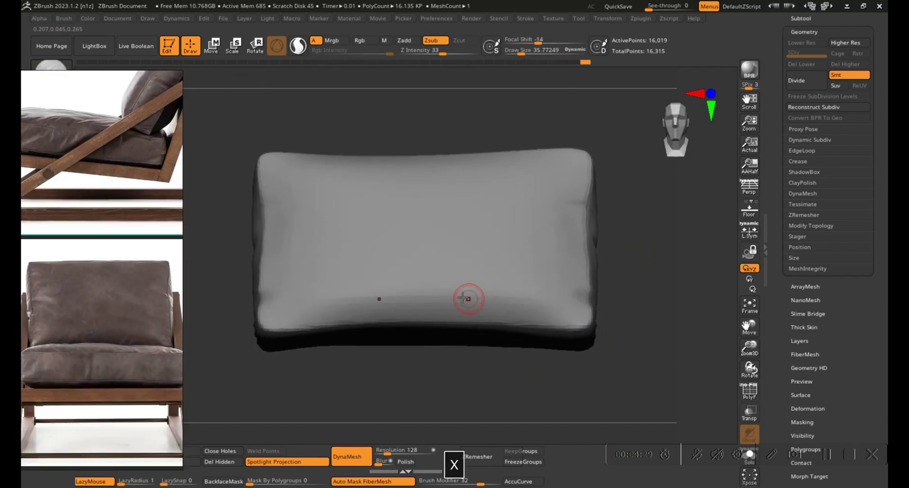
Carve short diagonal creases along the back cushion's lower front edge with the DamStandard brush at draw size about 42
{"action": "left_click_drag", "start_coordinate": [467, 300], "coordinate": [614, 348], "text": "alt"}
{"action": "key", "text": "ctrl+z"}
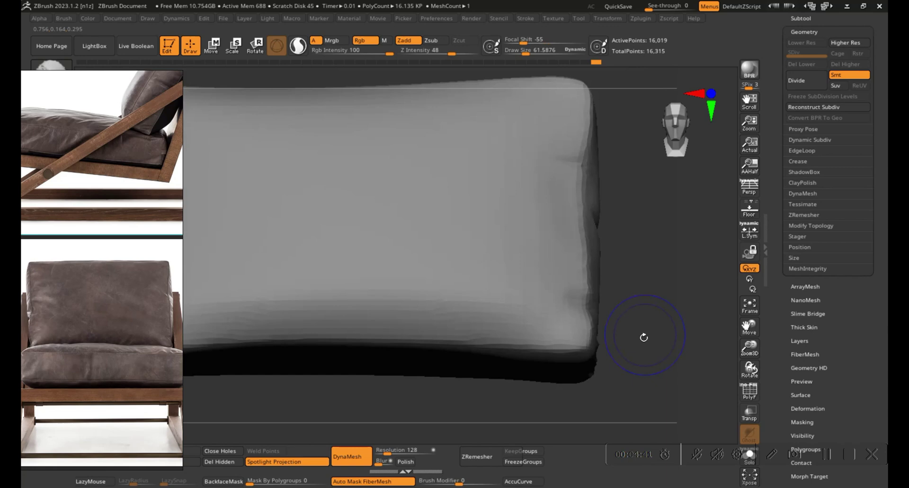
{"action": "key", "text": "s"}
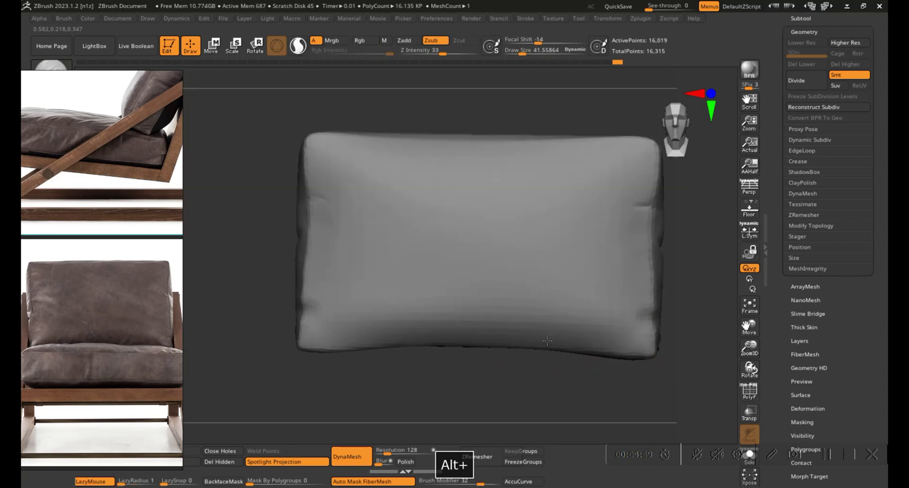
{"action": "left_click_drag", "start_coordinate": [521, 388], "coordinate": [480, 341], "text": "alt"}
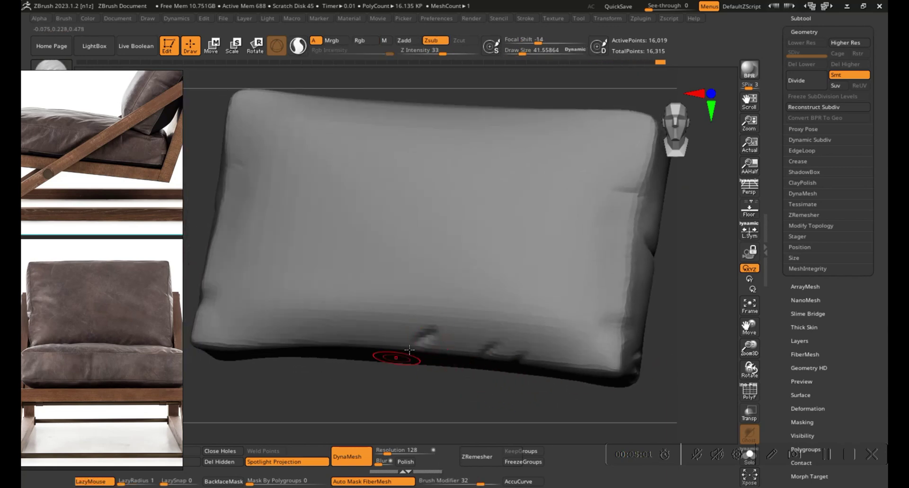
{"action": "left_click_drag", "start_coordinate": [502, 360], "coordinate": [364, 354], "text": "alt"}
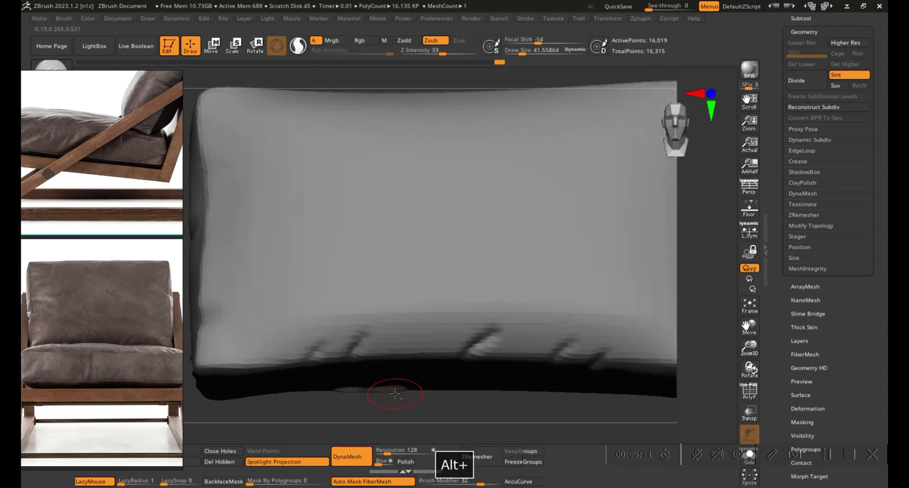
{"action": "left_click_drag", "start_coordinate": [427, 398], "coordinate": [382, 389]}
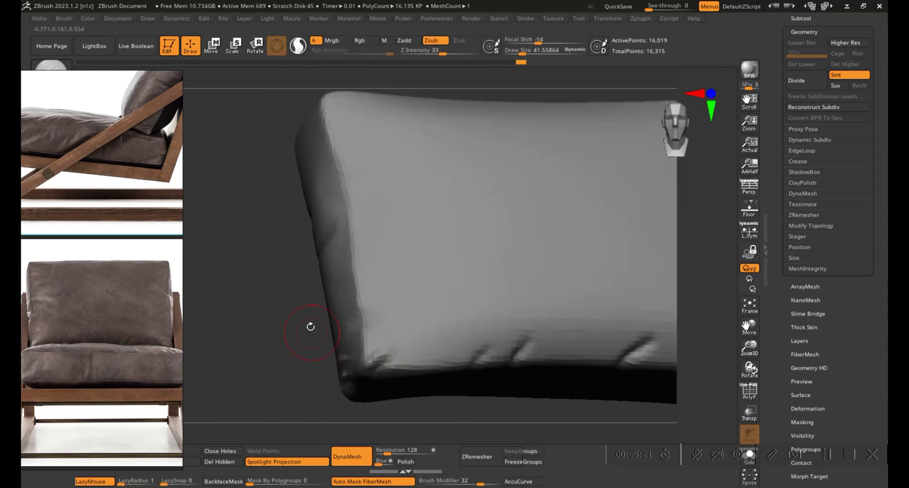
Carve creases into the back cushion's lower left corner and reshape its outline with the Move brush
{"action": "mouse_move", "coordinate": [303, 320]}
{"action": "left_mouse_down"}
{"action": "mouse_move", "coordinate": [279, 326]}
{"action": "mouse_move", "coordinate": [353, 327]}
{"action": "left_mouse_up"}
{"action": "left_click_drag", "start_coordinate": [310, 355], "coordinate": [347, 360]}
{"action": "left_click_drag", "start_coordinate": [237, 347], "coordinate": [266, 351], "text": "alt"}
{"action": "key", "text": "b"}
{"action": "key", "text": "m"}
{"action": "key", "text": "v"}
{"action": "left_click_drag", "start_coordinate": [362, 227], "coordinate": [362, 203]}
Cut a crease into the middle of the back cushion's left side edge with the DamStandard brush
{"action": "key", "text": "b"}
{"action": "key", "text": "d"}
{"action": "key", "text": "s"}
{"action": "left_click_drag", "start_coordinate": [284, 304], "coordinate": [258, 315]}
{"action": "left_click_drag", "start_coordinate": [336, 285], "coordinate": [367, 280]}
Build up volume around the fold on the back cushion's left side with the ClayBuildup brush
{"action": "key", "text": "b"}
{"action": "key", "text": "c"}
{"action": "key", "text": "b"}
{"action": "left_click_drag", "start_coordinate": [244, 317], "coordinate": [277, 316]}
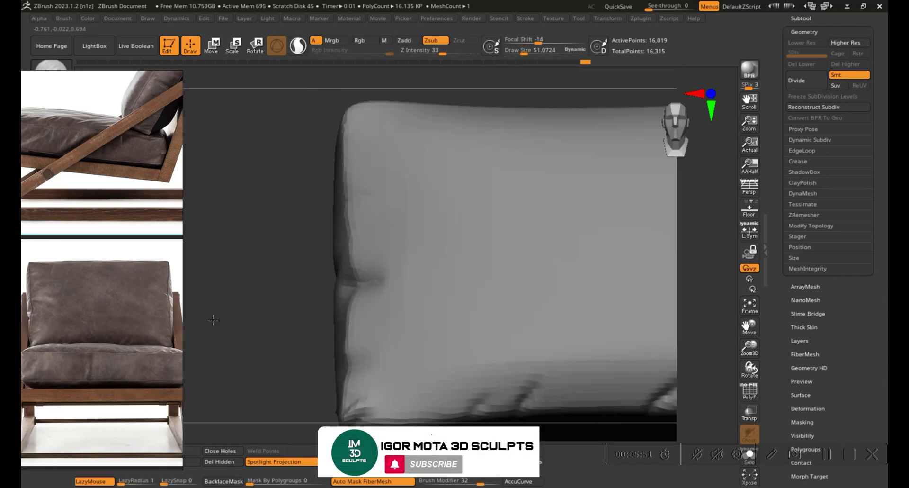
{"action": "left_click_drag", "start_coordinate": [345, 286], "coordinate": [397, 243]}
{"action": "left_click_drag", "start_coordinate": [354, 196], "coordinate": [352, 198]}
{"action": "mouse_move", "coordinate": [421, 261]}
{"action": "left_mouse_down"}
{"action": "mouse_move", "coordinate": [282, 305]}
{"action": "mouse_move", "coordinate": [280, 279]}
{"action": "left_mouse_up"}
Refine the folds along the back cushion's left edge with the DamStandard and ClayBuildup brushes
{"action": "key", "text": "b"}
{"action": "key", "text": "d"}
{"action": "key", "text": "s"}
{"action": "key", "text": "b"}
{"action": "key", "text": "c"}
{"action": "key", "text": "b"}
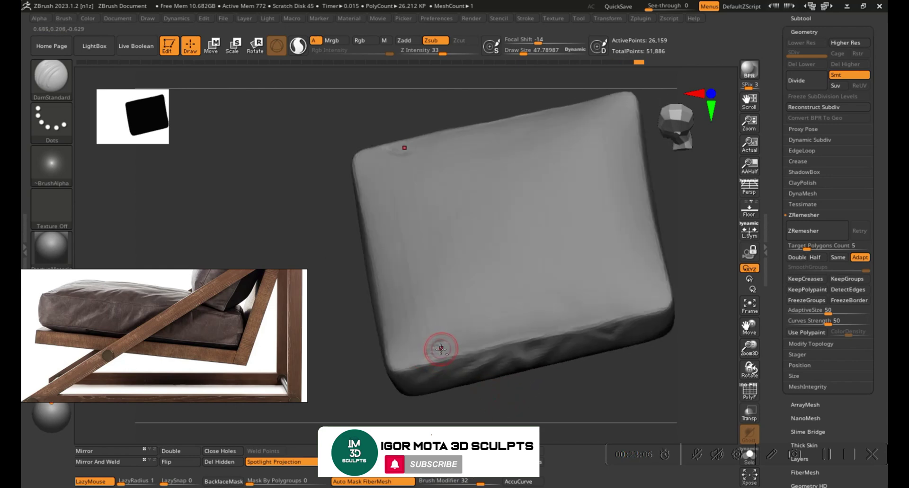
Carve short diagonal wrinkles along the seat cushion's long edges with the DamStandard brush at draw size about 48
{"action": "right_click_drag", "start_coordinate": [481, 331], "coordinate": [527, 379]}
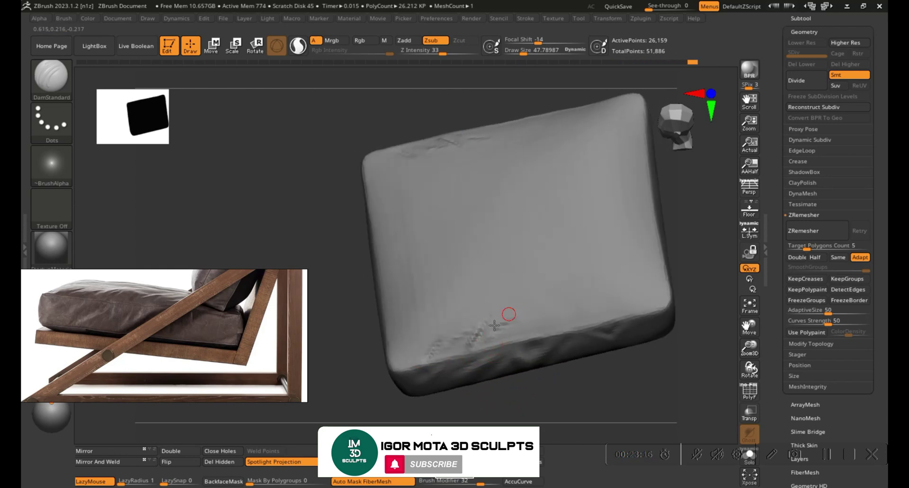
{"action": "right_click_drag", "start_coordinate": [510, 340], "coordinate": [555, 324]}
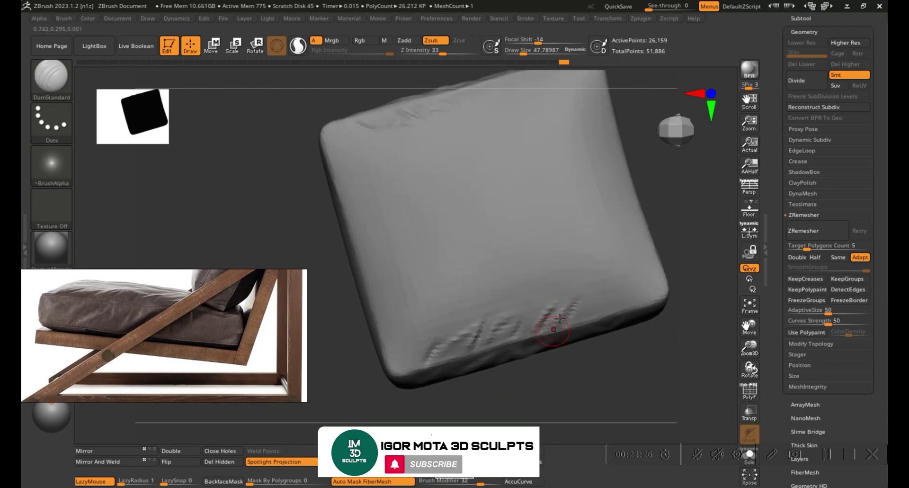
{"action": "right_click_drag", "start_coordinate": [660, 295], "coordinate": [488, 187]}
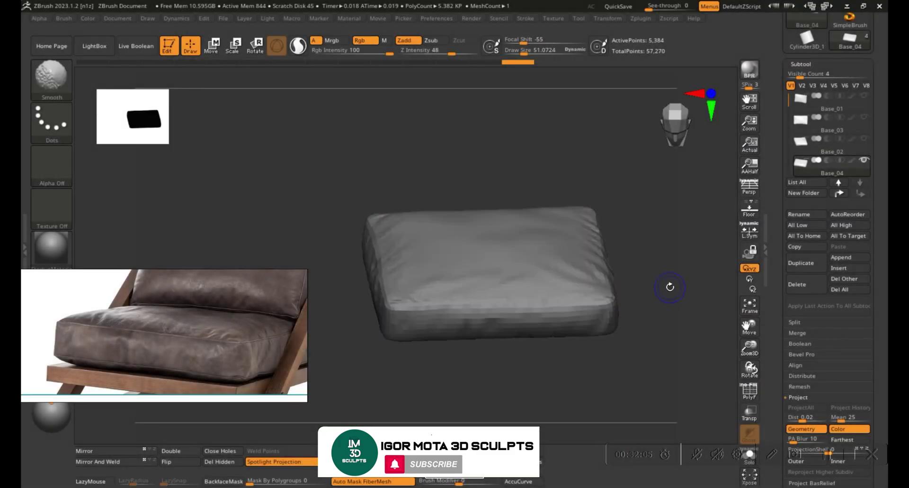
Subdivide the Base_04 seat cushion and project the sculpted detail of the Base_02 subtool onto it
{"action": "left_click_drag", "start_coordinate": [670, 287], "coordinate": [644, 286]}
{"action": "key", "text": "ctrl+d"}
{"action": "left_click", "coordinate": [864, 139]}
{"action": "left_click", "coordinate": [802, 407]}
{"action": "left_click", "coordinate": [864, 138]}
{"action": "key", "text": "shift+f"}
{"action": "key", "text": "shift+f"}
{"action": "left_click_drag", "start_coordinate": [692, 245], "coordinate": [663, 289]}
Export the projected seat cushion mesh as Base_04
{"action": "left_click", "coordinate": [841, 75]}
{"action": "key", "text": "Return"}
{"action": "left_click", "coordinate": [832, 260]}
{"action": "left_click", "coordinate": [864, 298]}
{"action": "right_click_drag", "start_coordinate": [609, 280], "coordinate": [616, 322], "text": "ctrl"}
{"action": "mouse_move", "coordinate": [662, 226]}
{"action": "right_mouse_down", "text": "alt"}
{"action": "mouse_move", "coordinate": [663, 317]}
{"action": "mouse_move", "coordinate": [642, 249]}
{"action": "mouse_move", "coordinate": [663, 252]}
{"action": "right_mouse_up", "text": "alt"}
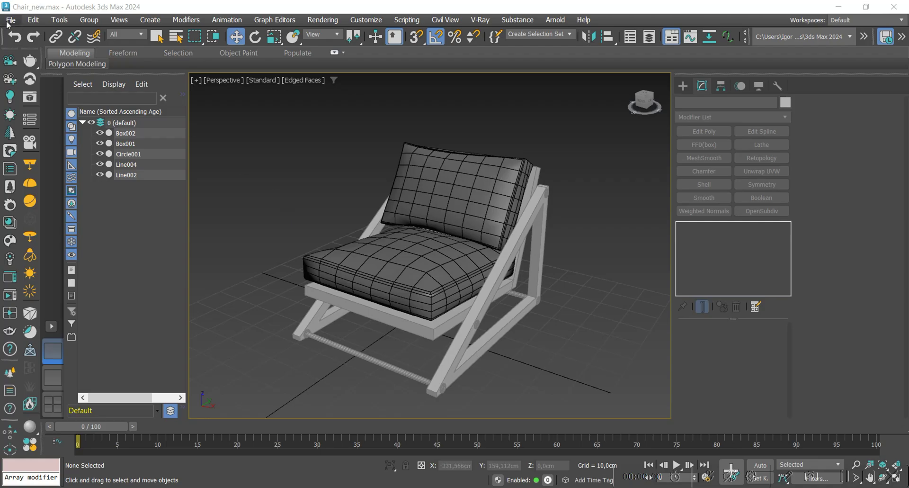
Switch to 3ds Max and import the sculpted back cushion file Base_03 into the chair scene
{"action": "left_click", "coordinate": [10, 20]}
{"action": "left_click", "coordinate": [154, 184]}
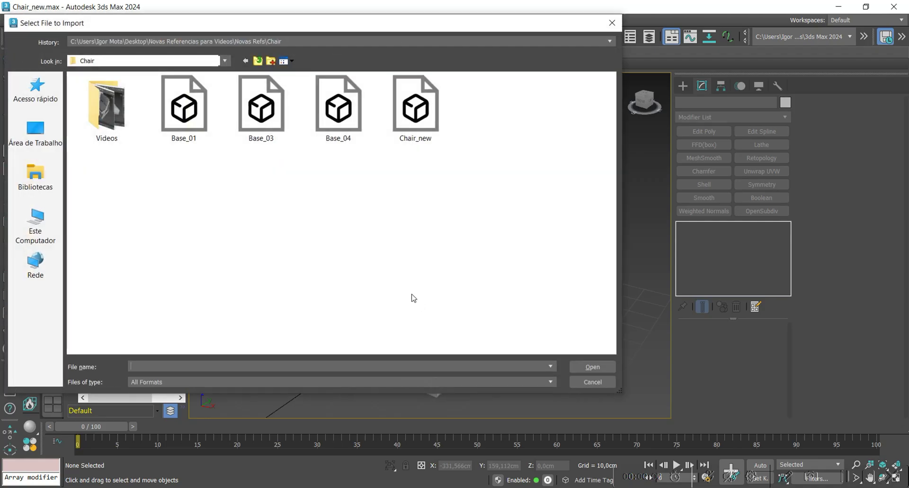
{"action": "double_click", "coordinate": [253, 122]}
{"action": "left_click", "coordinate": [351, 442]}
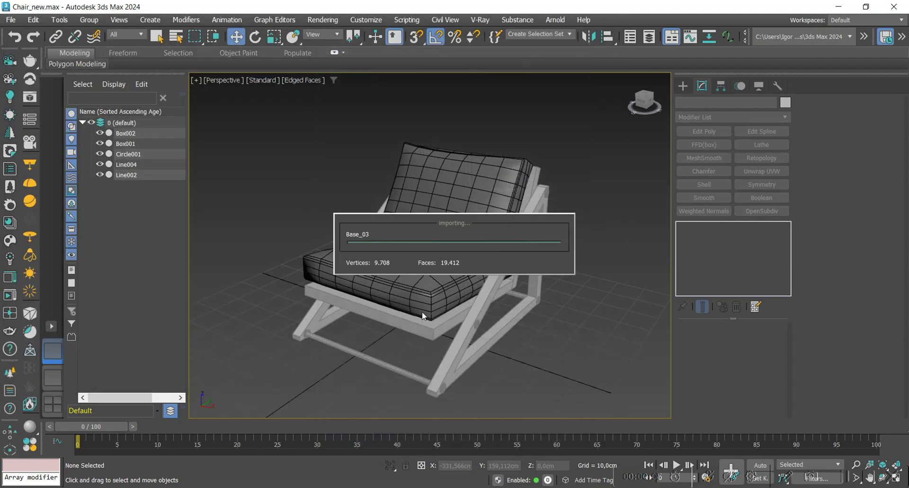
{"action": "key", "text": "z"}
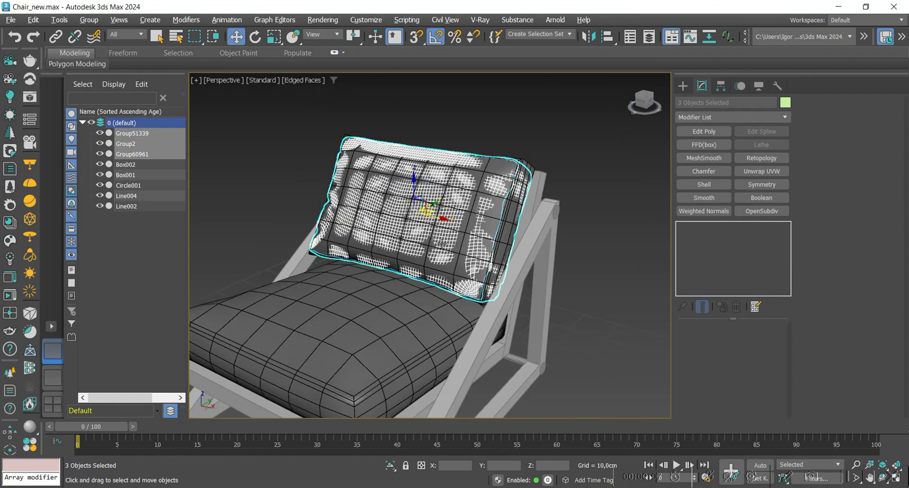
Isolate the imported back cushion pieces and attach them into a single editable poly
{"action": "key", "text": "alt+q"}
{"action": "middle_click_drag", "start_coordinate": [519, 249], "coordinate": [453, 222], "text": "alt"}
{"action": "left_click", "coordinate": [484, 247]}
{"action": "left_click", "coordinate": [459, 233]}
{"action": "left_click", "coordinate": [453, 221]}
{"action": "key", "text": "w"}
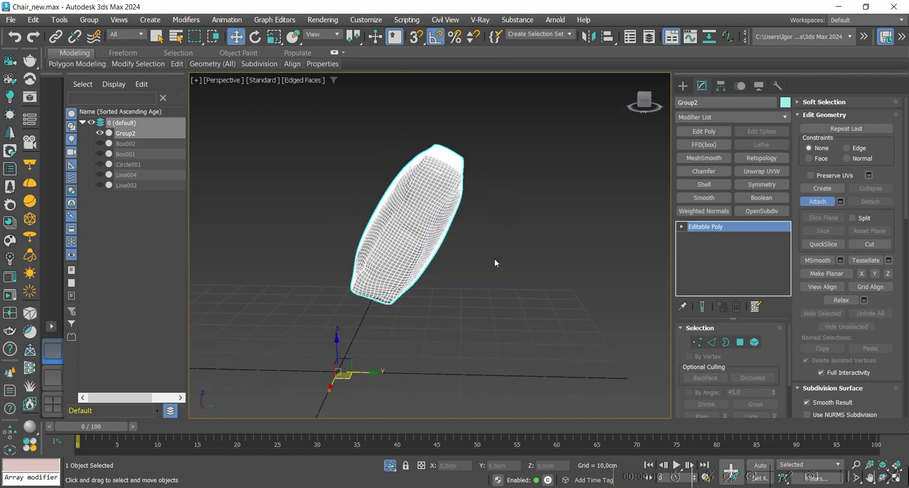
{"action": "middle_click_drag", "start_coordinate": [495, 258], "coordinate": [506, 290], "text": "alt"}
Import the Base_04 seat cushion and attach its pieces and the back cushion into one mesh, matching material IDs to material
{"action": "key", "text": "alt+f"}
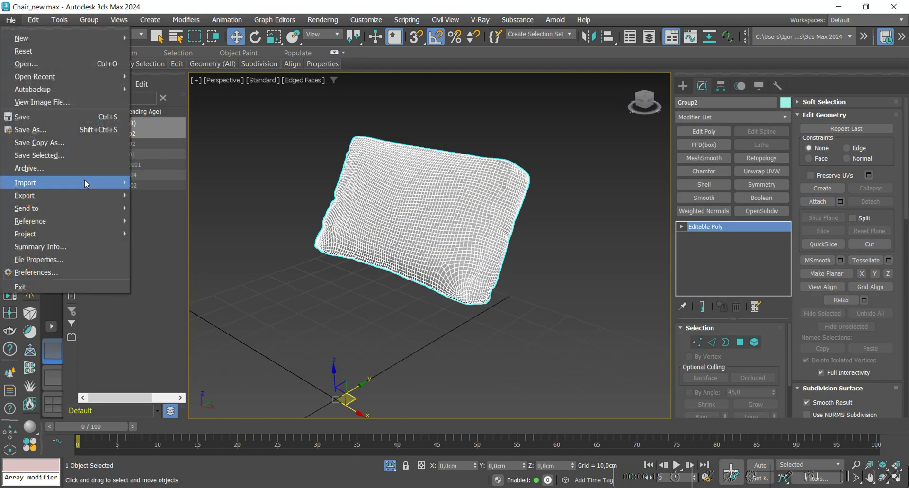
{"action": "left_click", "coordinate": [159, 182]}
{"action": "double_click", "coordinate": [339, 130]}
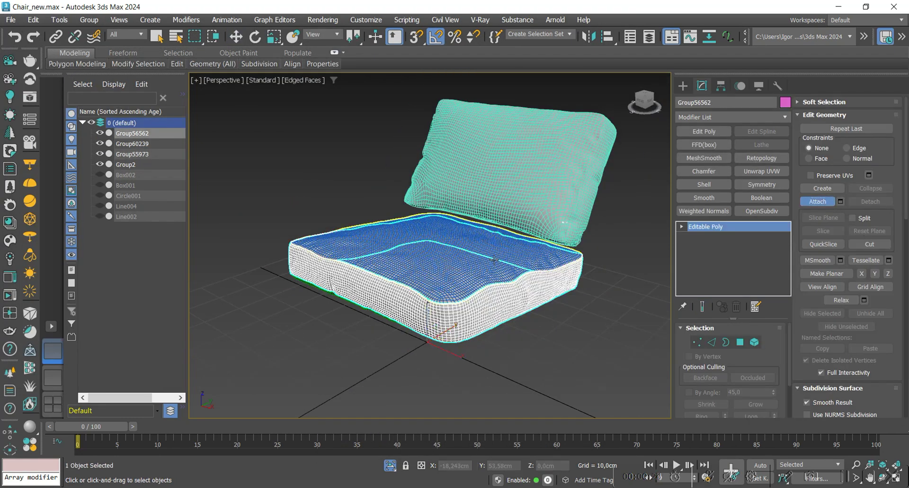
{"action": "left_click", "coordinate": [494, 259]}
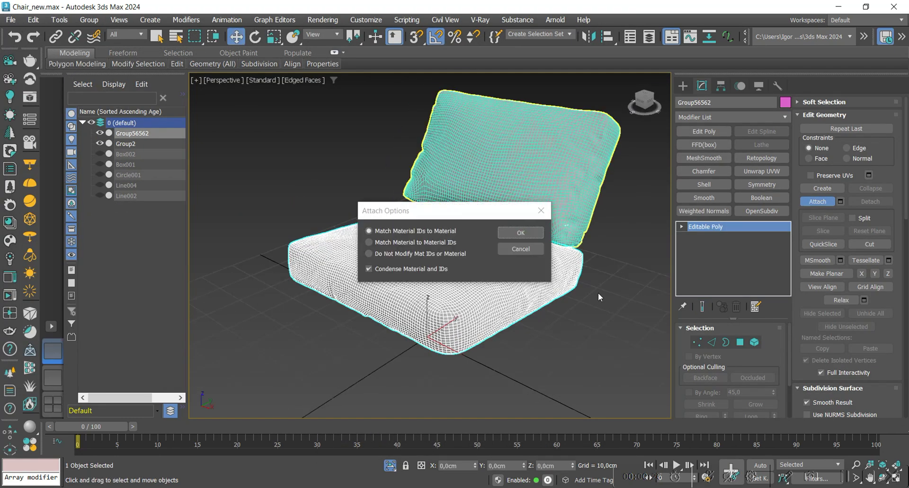
{"action": "left_click", "coordinate": [521, 233]}
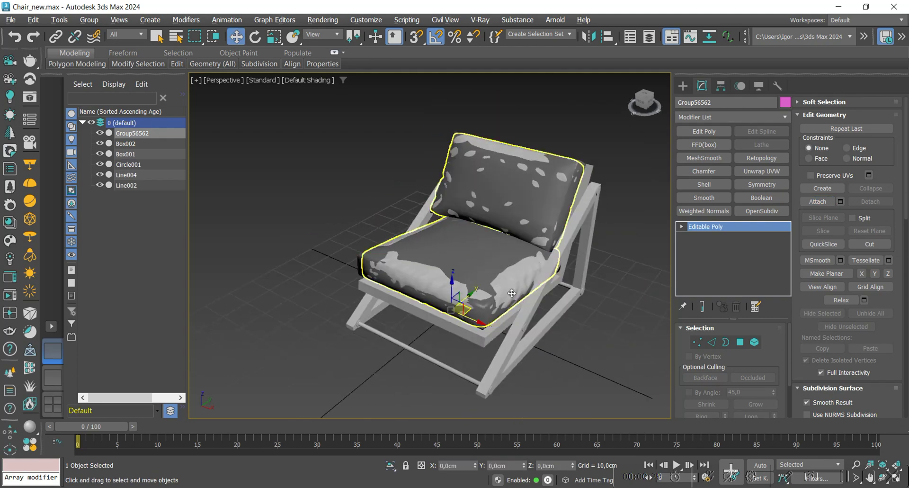
Delete the original low-poly cushions Box001 and Box002 from the chair
{"action": "left_click", "coordinate": [125, 157], "text": "ctrl"}
{"action": "middle_click_drag", "start_coordinate": [213, 168], "coordinate": [421, 260], "text": "alt"}
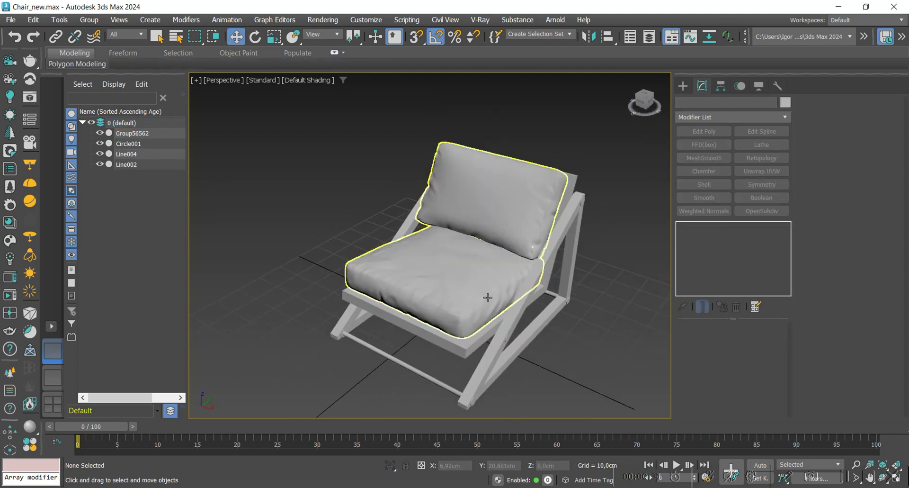
{"action": "middle_click_drag", "start_coordinate": [487, 299], "coordinate": [527, 299], "text": "alt"}
Assign the 06 - Default physical material to the cushions and edit its roughness
{"action": "left_click", "coordinate": [528, 300]}
{"action": "middle_click_drag", "start_coordinate": [451, 256], "coordinate": [485, 276], "text": "alt"}
{"action": "left_click_drag", "start_coordinate": [655, 40], "coordinate": [561, 38]}
{"action": "left_click", "coordinate": [655, 38]}
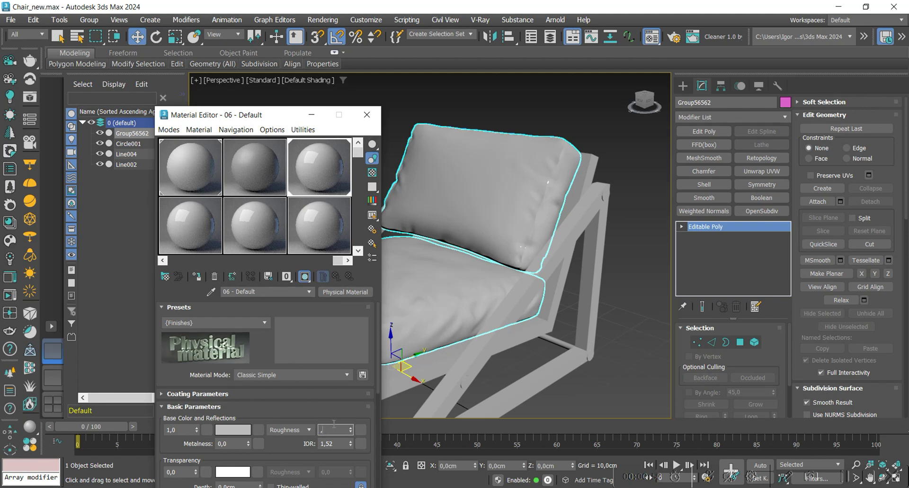
{"action": "left_click", "coordinate": [364, 114]}
Isolate the cushions and select all open border edges along their seams
{"action": "middle_click_drag", "start_coordinate": [442, 260], "coordinate": [488, 199], "text": "alt"}
{"action": "key", "text": "alt+q"}
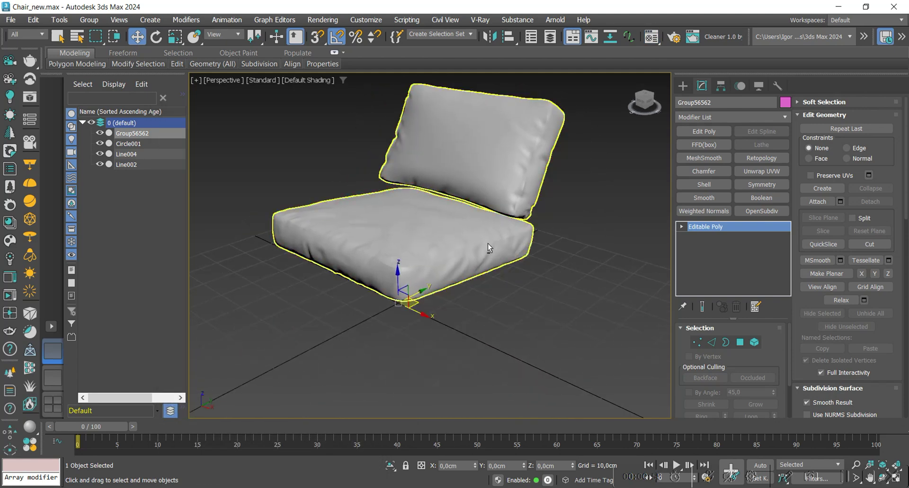
{"action": "left_click", "coordinate": [725, 343]}
{"action": "middle_click_drag", "start_coordinate": [585, 225], "coordinate": [549, 306]}
{"action": "scroll", "coordinate": [553, 246], "scroll_direction": "up", "scroll_amount": 4}
{"action": "key", "text": "F4"}
{"action": "left_click_drag", "start_coordinate": [548, 213], "coordinate": [462, 183]}
{"action": "middle_click_drag", "start_coordinate": [526, 213], "coordinate": [504, 191], "text": "alt"}
{"action": "left_click_drag", "start_coordinate": [419, 380], "coordinate": [352, 311], "text": "ctrl"}
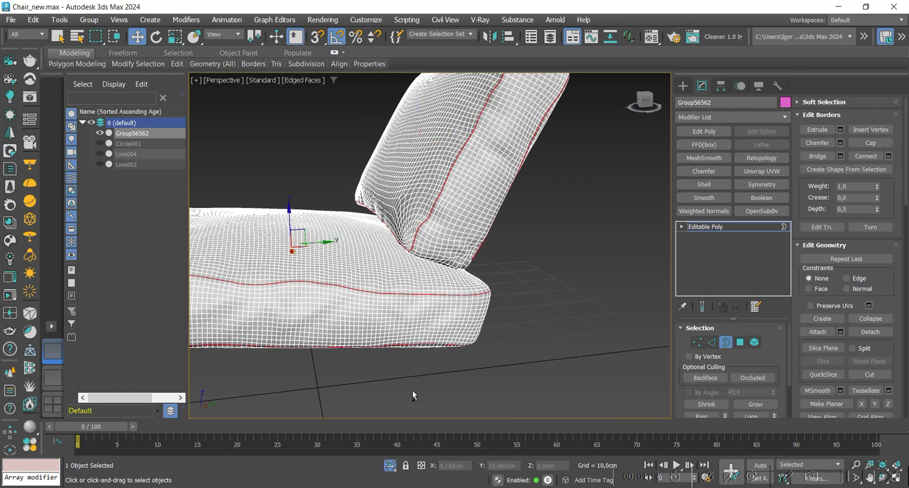
{"action": "middle_click_drag", "start_coordinate": [364, 304], "coordinate": [492, 233]}
{"action": "scroll", "coordinate": [395, 289], "scroll_direction": "down", "scroll_amount": 3}
{"action": "scroll", "coordinate": [494, 230], "scroll_direction": "up", "scroll_amount": 3}
Weld the seam vertices of both cushions with a weld threshold of 0,1 cm
{"action": "left_click", "coordinate": [698, 342]}
{"action": "middle_click_drag", "start_coordinate": [514, 180], "coordinate": [535, 195], "text": "alt"}
{"action": "scroll", "coordinate": [535, 195], "scroll_direction": "up", "scroll_amount": 5}
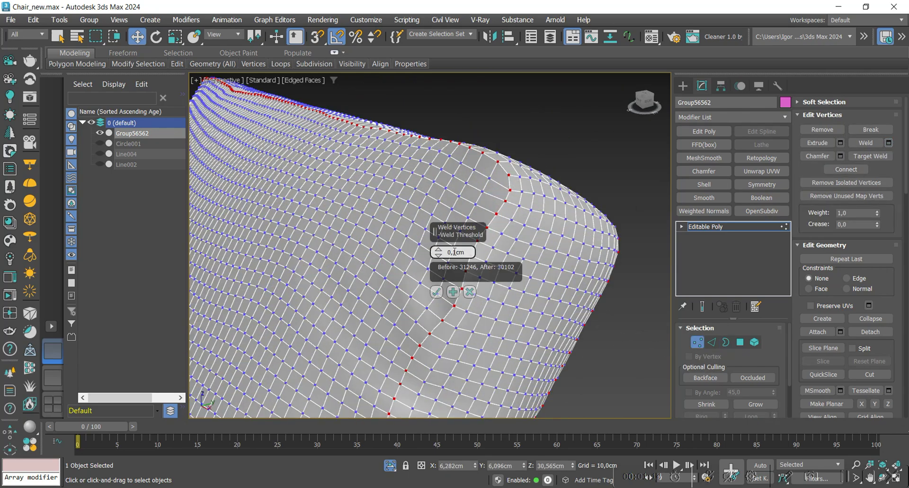
{"action": "left_click", "coordinate": [436, 292]}
{"action": "scroll", "coordinate": [437, 292], "scroll_direction": "down", "scroll_amount": 5}
{"action": "mouse_move", "coordinate": [436, 292]}
{"action": "middle_mouse_down", "text": "alt"}
{"action": "mouse_move", "coordinate": [456, 266]}
{"action": "mouse_move", "coordinate": [470, 280]}
{"action": "mouse_move", "coordinate": [512, 271]}
{"action": "mouse_move", "coordinate": [516, 287]}
{"action": "mouse_move", "coordinate": [444, 292]}
{"action": "mouse_move", "coordinate": [416, 284]}
{"action": "mouse_move", "coordinate": [439, 280]}
{"action": "mouse_move", "coordinate": [406, 271]}
{"action": "mouse_move", "coordinate": [455, 295]}
{"action": "mouse_move", "coordinate": [482, 292]}
{"action": "mouse_move", "coordinate": [502, 302]}
{"action": "mouse_move", "coordinate": [489, 289]}
{"action": "mouse_move", "coordinate": [505, 277]}
{"action": "middle_mouse_up", "text": "alt"}
{"action": "key", "text": "F4"}
{"action": "key", "text": "F4"}
{"action": "scroll", "coordinate": [413, 282], "scroll_direction": "up", "scroll_amount": 4}
{"action": "key", "text": "F4"}
Create a spline shape named Shape001 from the selected seam edges of both cushions
{"action": "key", "text": "2"}
{"action": "scroll", "coordinate": [455, 295], "scroll_direction": "down", "scroll_amount": 4}
{"action": "key", "text": "F4"}
{"action": "key", "text": "F4"}
{"action": "scroll", "coordinate": [497, 280], "scroll_direction": "up", "scroll_amount": 3}
{"action": "right_click", "coordinate": [600, 270]}
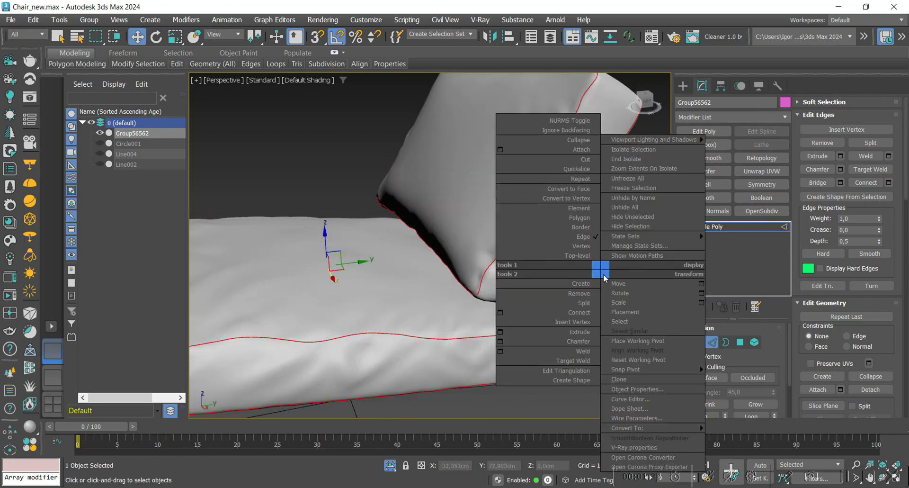
{"action": "left_click", "coordinate": [575, 380]}
{"action": "left_click", "coordinate": [476, 246]}
{"action": "left_click", "coordinate": [438, 266]}
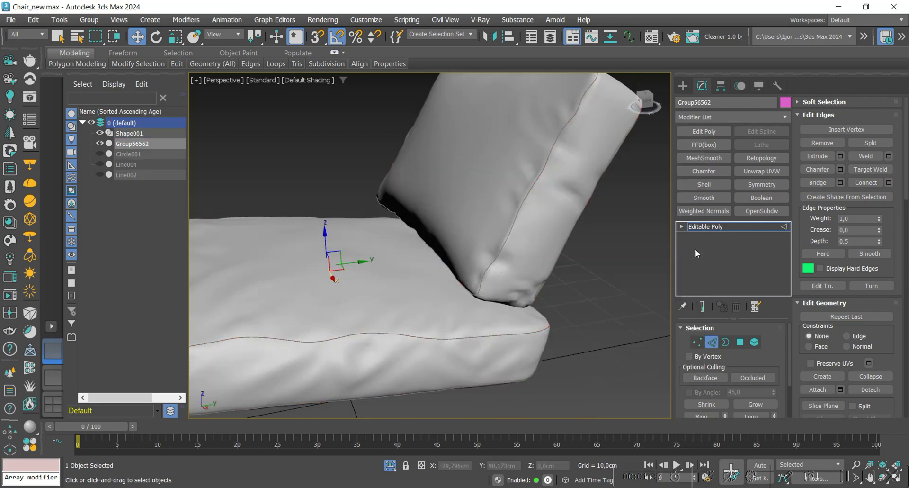
Make the seam spline visible in the renderer and viewport, and reduce its thickness to thin piping
{"action": "left_click", "coordinate": [706, 227]}
{"action": "left_click", "coordinate": [485, 335]}
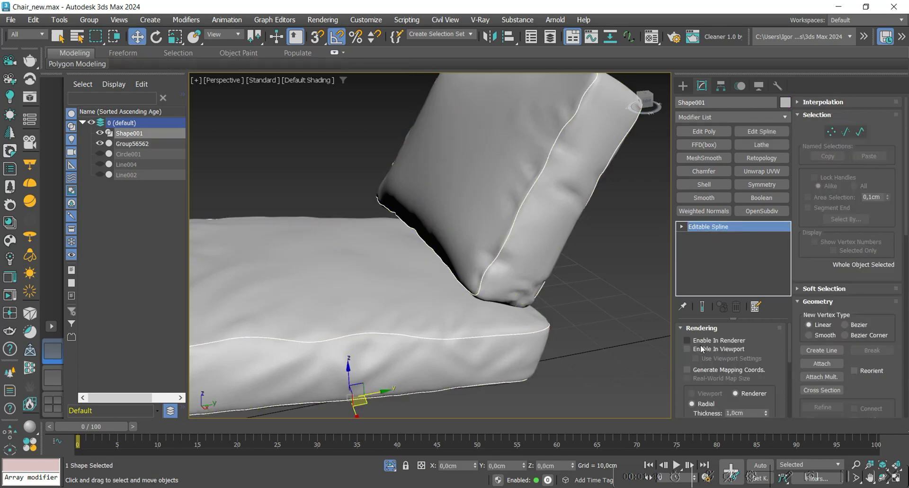
{"action": "left_click", "coordinate": [703, 348]}
{"action": "scroll", "coordinate": [615, 349], "scroll_direction": "down", "scroll_amount": 4}
{"action": "middle_click_drag", "start_coordinate": [592, 348], "coordinate": [649, 350], "text": "alt"}
{"action": "scroll", "coordinate": [649, 351], "scroll_direction": "up", "scroll_amount": 3}
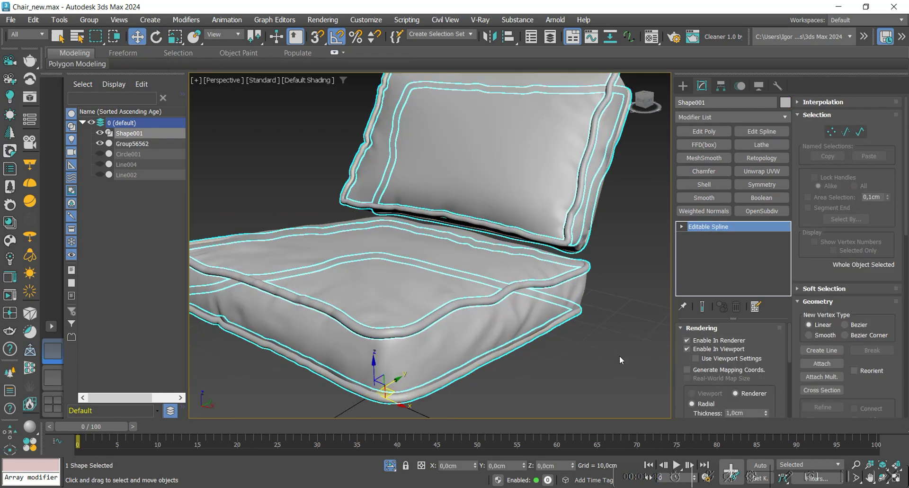
{"action": "scroll", "coordinate": [766, 366], "scroll_direction": "down", "scroll_amount": 1}
{"action": "left_click_drag", "start_coordinate": [765, 384], "coordinate": [757, 197]}
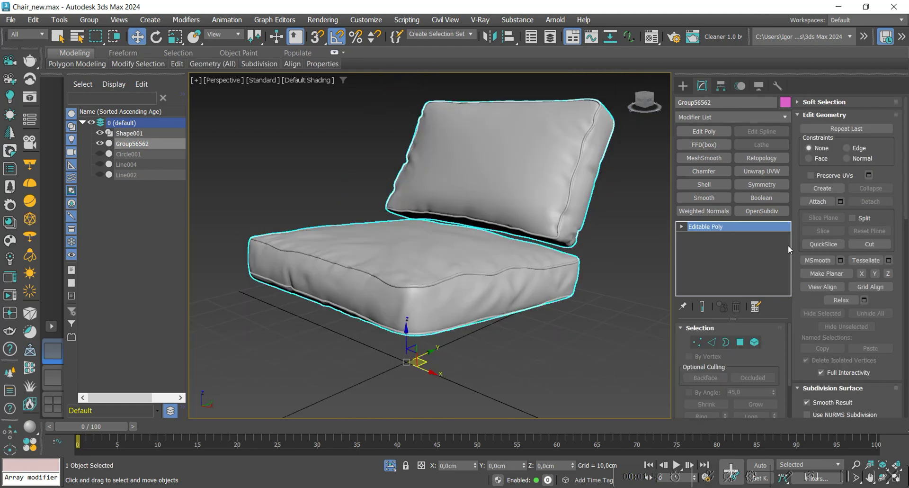
Attach the seam piping to the cushion mesh and check the result from both sides
{"action": "left_click", "coordinate": [572, 189]}
{"action": "key", "text": "w"}
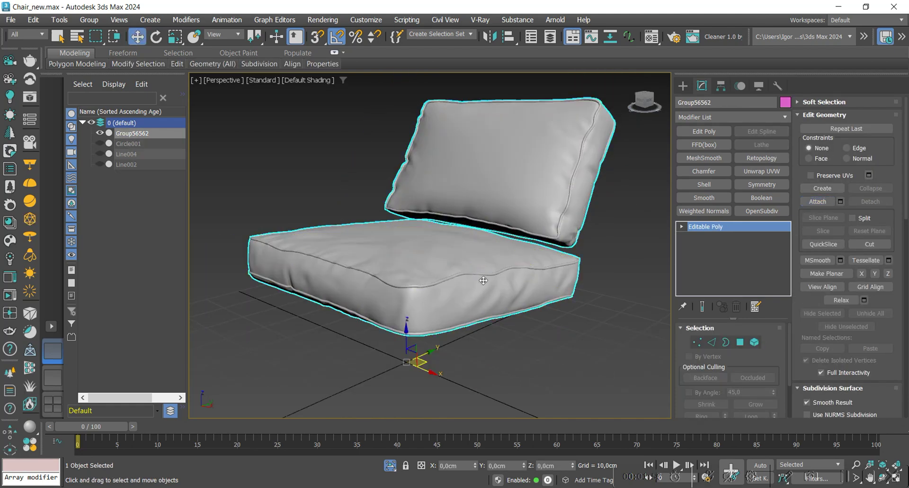
{"action": "middle_click_drag", "start_coordinate": [426, 270], "coordinate": [476, 297], "text": "alt"}
{"action": "scroll", "coordinate": [468, 285], "scroll_direction": "up", "scroll_amount": 3}
{"action": "scroll", "coordinate": [458, 273], "scroll_direction": "down", "scroll_amount": 3}
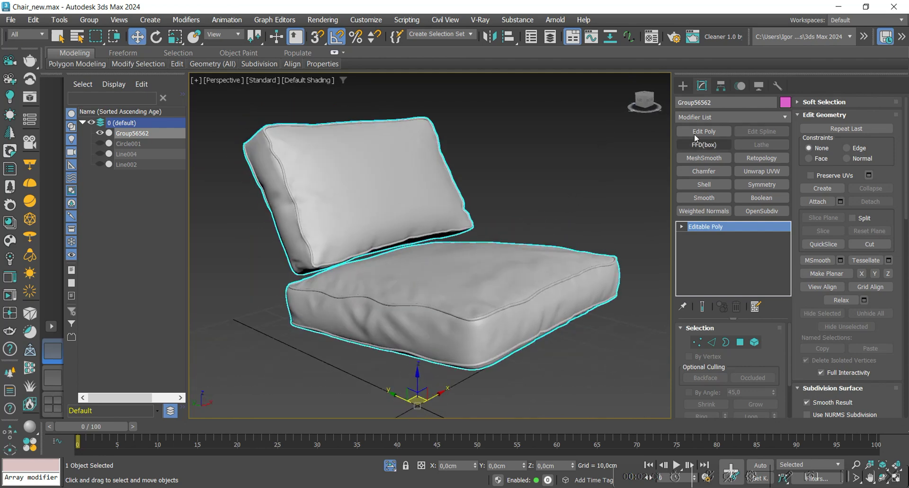
Add an Edit Poly modifier to the cushions and set up the Freeform Shift brush in the left view, strength 20 and falloff 200
{"action": "left_click", "coordinate": [699, 131]}
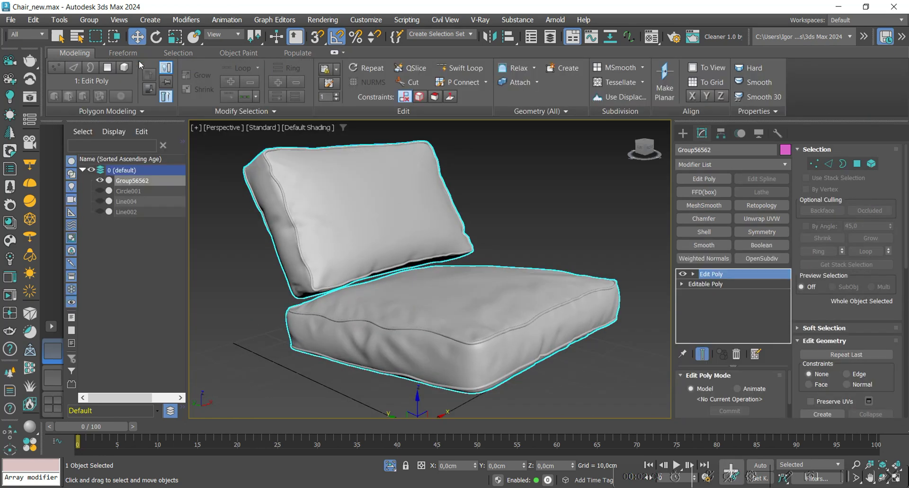
{"action": "left_click", "coordinate": [122, 52]}
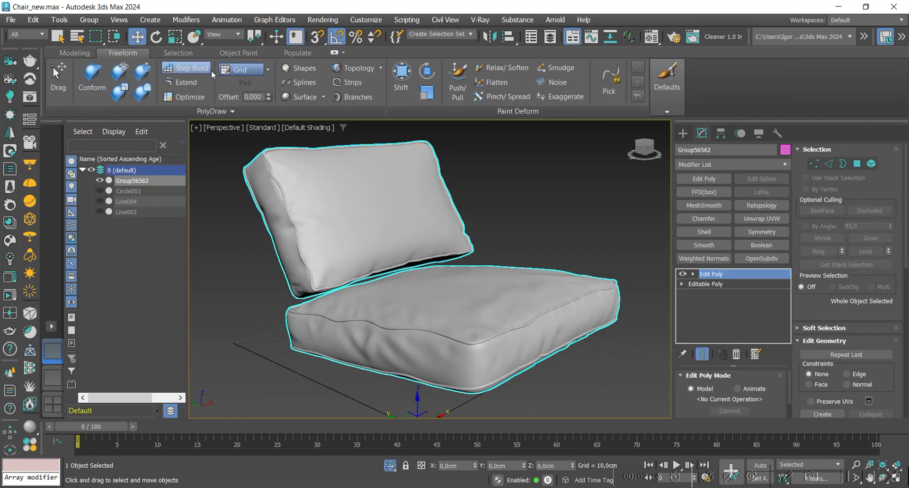
{"action": "left_click", "coordinate": [398, 80]}
{"action": "mouse_move", "coordinate": [469, 309]}
{"action": "middle_mouse_down", "text": "alt"}
{"action": "mouse_move", "coordinate": [485, 347]}
{"action": "mouse_move", "coordinate": [465, 318]}
{"action": "mouse_move", "coordinate": [450, 333]}
{"action": "mouse_move", "coordinate": [434, 254]}
{"action": "mouse_move", "coordinate": [458, 264]}
{"action": "mouse_move", "coordinate": [448, 283]}
{"action": "mouse_move", "coordinate": [474, 287]}
{"action": "middle_mouse_up", "text": "alt"}
{"action": "scroll", "coordinate": [449, 334], "scroll_direction": "up", "scroll_amount": 3}
{"action": "scroll", "coordinate": [450, 334], "scroll_direction": "up", "scroll_amount": 2}
{"action": "key", "text": "l"}
{"action": "scroll", "coordinate": [474, 286], "scroll_direction": "up", "scroll_amount": 7}
{"action": "scroll", "coordinate": [478, 288], "scroll_direction": "down", "scroll_amount": 3}
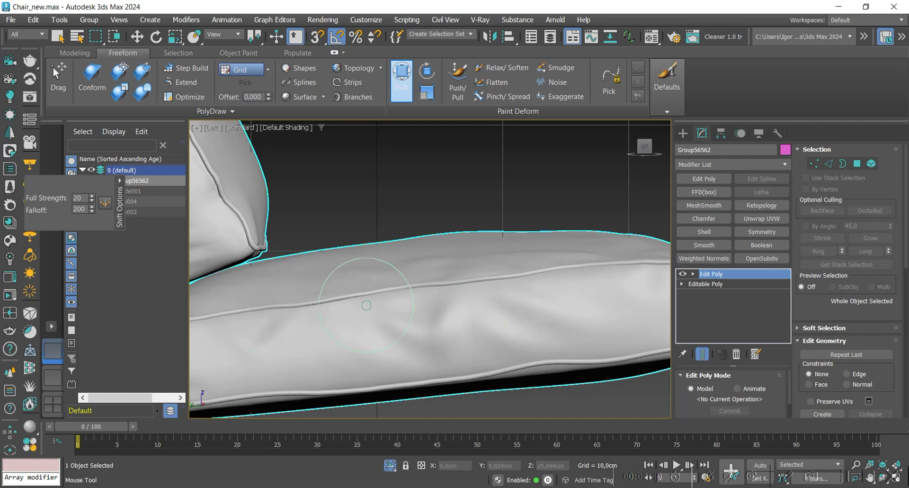
Adjust the side seams of the seat and back cushions with the Shift brush in the left view
{"action": "middle_click_drag", "start_coordinate": [419, 306], "coordinate": [347, 304]}
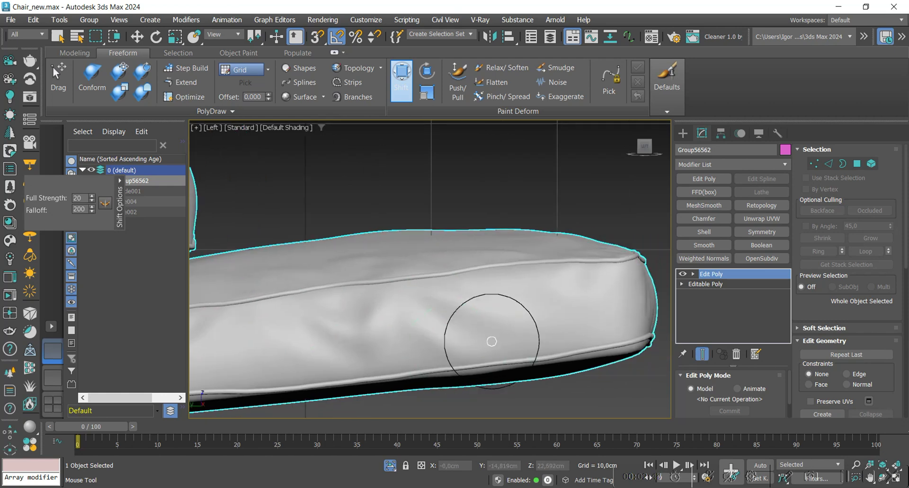
{"action": "scroll", "coordinate": [495, 337], "scroll_direction": "down", "scroll_amount": 4}
{"action": "scroll", "coordinate": [378, 347], "scroll_direction": "up", "scroll_amount": 4}
{"action": "scroll", "coordinate": [369, 327], "scroll_direction": "down", "scroll_amount": 6}
{"action": "scroll", "coordinate": [348, 269], "scroll_direction": "up", "scroll_amount": 7}
{"action": "scroll", "coordinate": [342, 276], "scroll_direction": "up", "scroll_amount": 2}
{"action": "scroll", "coordinate": [361, 280], "scroll_direction": "down", "scroll_amount": 5}
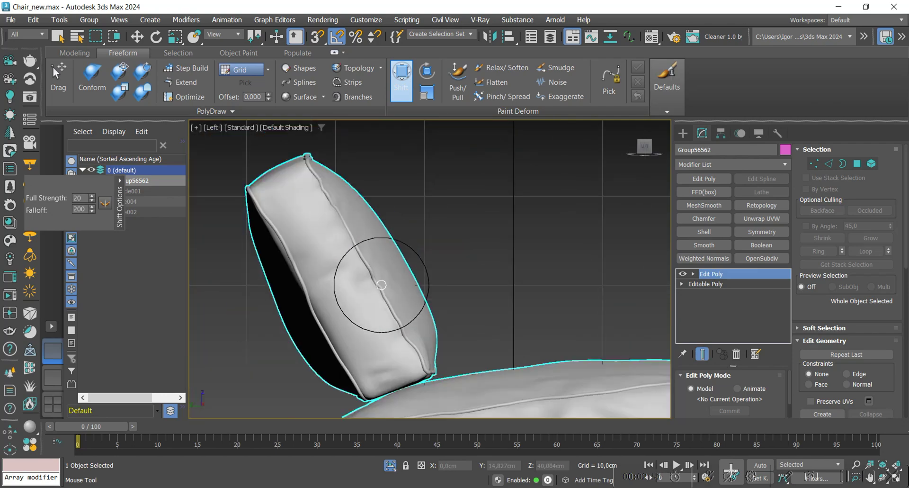
Adjust the seam on the seat cushion's opposite side with the Shift brush
{"action": "middle_click_drag", "start_coordinate": [488, 315], "coordinate": [434, 313], "text": "alt"}
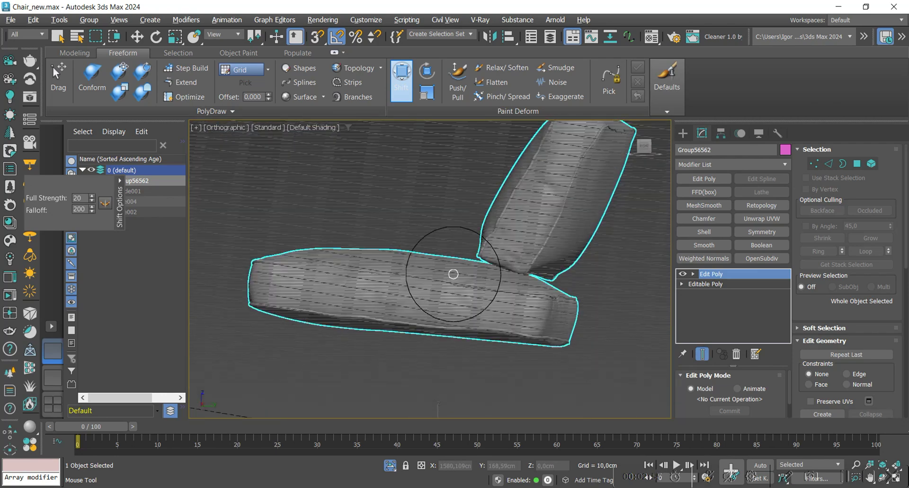
{"action": "scroll", "coordinate": [368, 343], "scroll_direction": "down", "scroll_amount": 4}
{"action": "scroll", "coordinate": [257, 276], "scroll_direction": "up", "scroll_amount": 4}
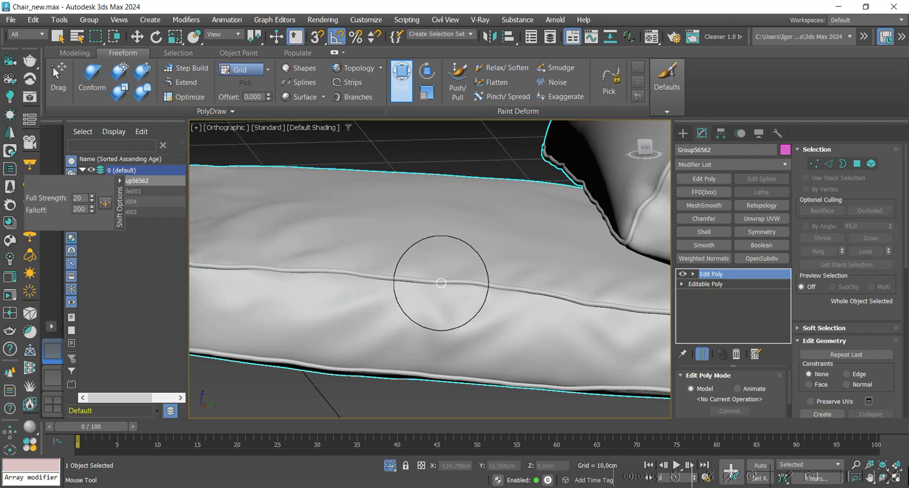
{"action": "scroll", "coordinate": [441, 283], "scroll_direction": "down", "scroll_amount": 5}
Examine the seam piping along both sides of the back cushion up close
{"action": "mouse_move", "coordinate": [557, 296]}
{"action": "middle_mouse_down", "text": "alt"}
{"action": "mouse_move", "coordinate": [581, 298]}
{"action": "mouse_move", "coordinate": [459, 301]}
{"action": "mouse_move", "coordinate": [478, 248]}
{"action": "mouse_move", "coordinate": [473, 301]}
{"action": "mouse_move", "coordinate": [532, 301]}
{"action": "middle_mouse_up", "text": "alt"}
{"action": "scroll", "coordinate": [512, 279], "scroll_direction": "up", "scroll_amount": 5}
{"action": "scroll", "coordinate": [473, 263], "scroll_direction": "up", "scroll_amount": 3}
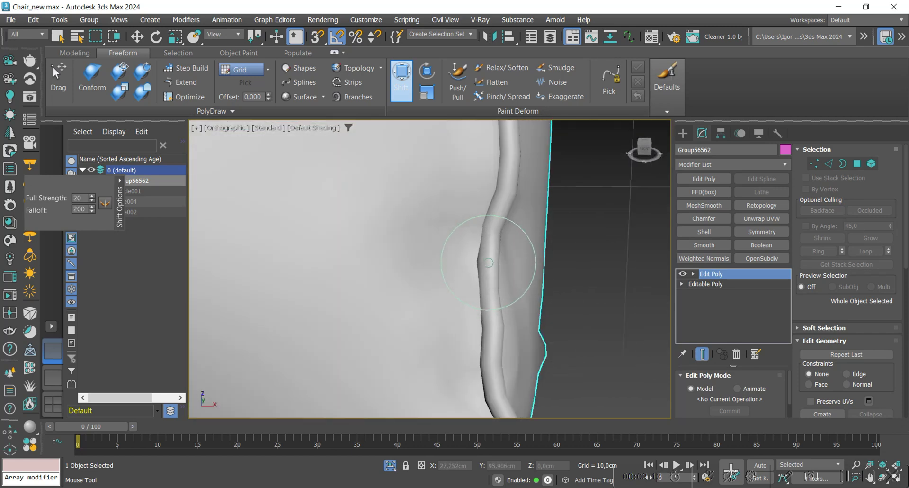
{"action": "scroll", "coordinate": [488, 261], "scroll_direction": "down", "scroll_amount": 3}
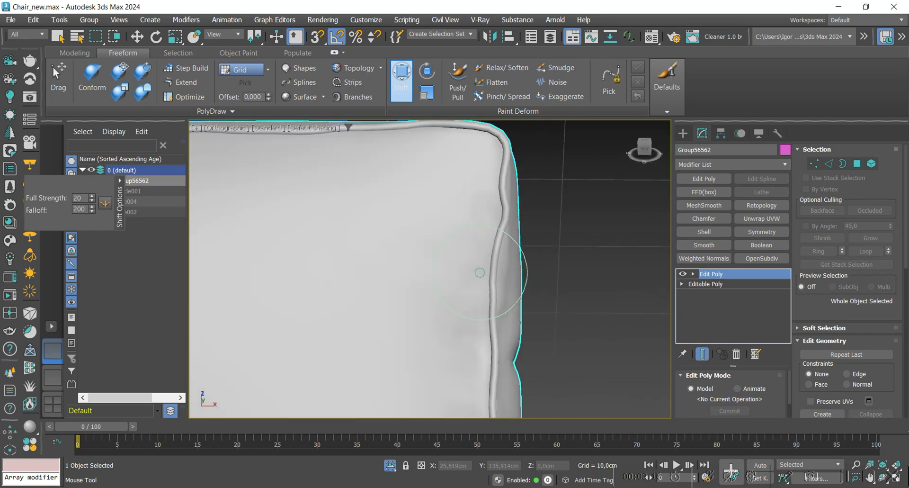
{"action": "scroll", "coordinate": [511, 265], "scroll_direction": "down", "scroll_amount": 5}
{"action": "scroll", "coordinate": [274, 266], "scroll_direction": "up", "scroll_amount": 6}
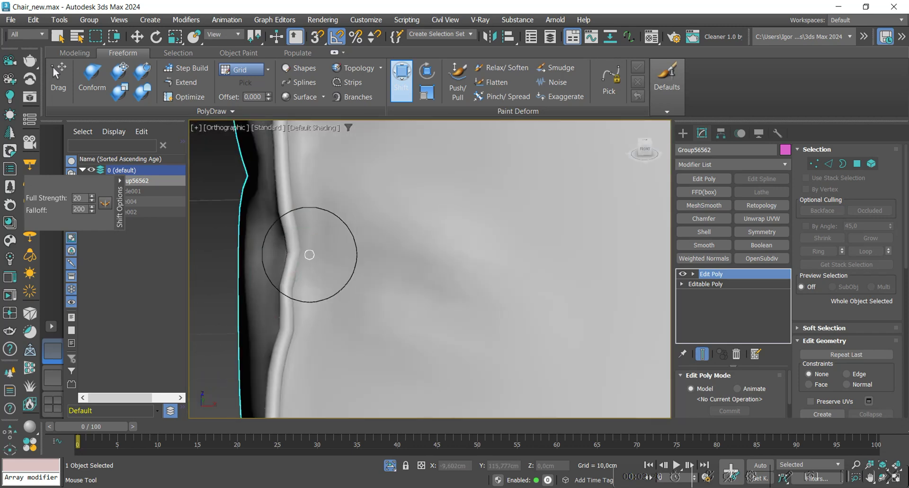
{"action": "scroll", "coordinate": [270, 254], "scroll_direction": "down", "scroll_amount": 4}
{"action": "middle_click_drag", "start_coordinate": [325, 213], "coordinate": [331, 278]}
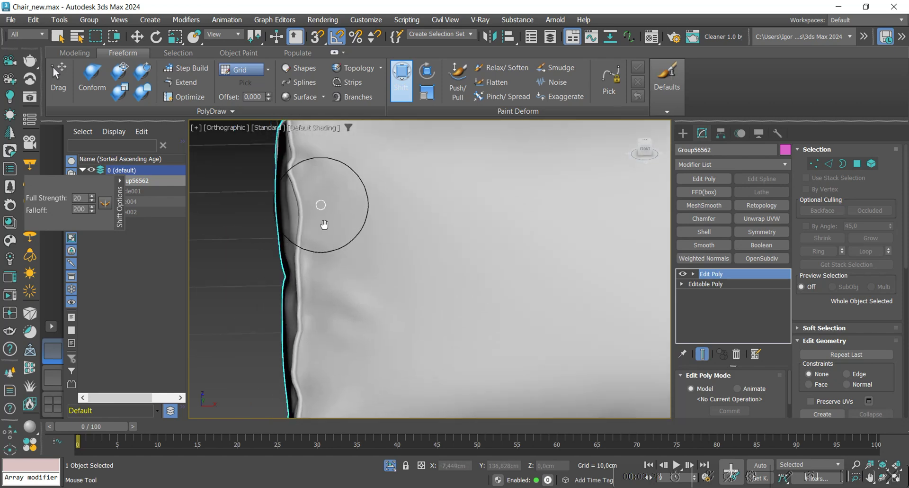
{"action": "scroll", "coordinate": [310, 273], "scroll_direction": "up", "scroll_amount": 4}
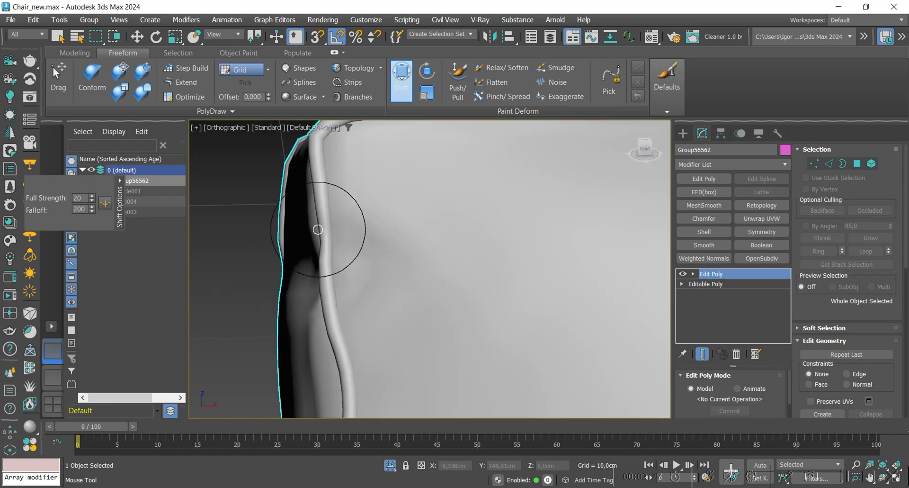
{"action": "scroll", "coordinate": [309, 243], "scroll_direction": "down", "scroll_amount": 6}
Leave the Shift brush, collapse the cushions to Editable Poly, and exit isolation to show the whole chair
{"action": "key", "text": "w"}
{"action": "middle_click_drag", "start_coordinate": [530, 270], "coordinate": [467, 303], "text": "alt"}
{"action": "scroll", "coordinate": [466, 303], "scroll_direction": "down", "scroll_amount": 2}
{"action": "scroll", "coordinate": [471, 315], "scroll_direction": "up", "scroll_amount": 3}
{"action": "scroll", "coordinate": [425, 269], "scroll_direction": "down", "scroll_amount": 6}
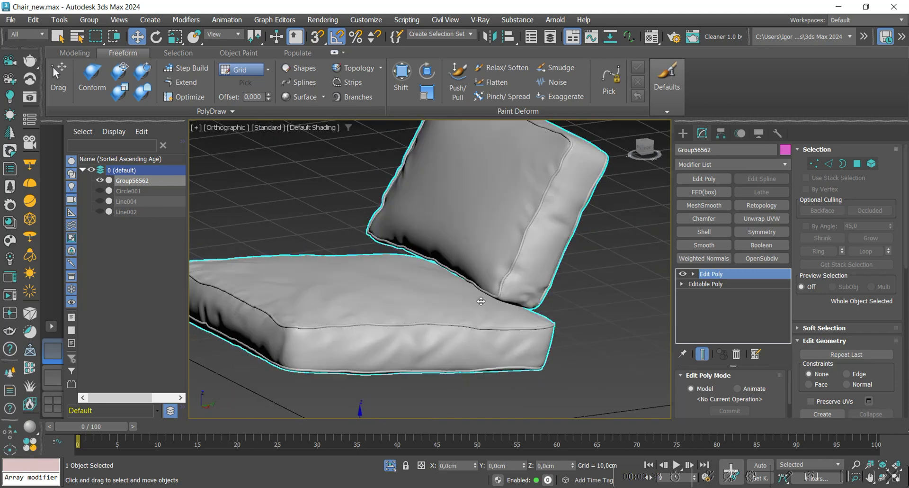
{"action": "left_click", "coordinate": [335, 53]}
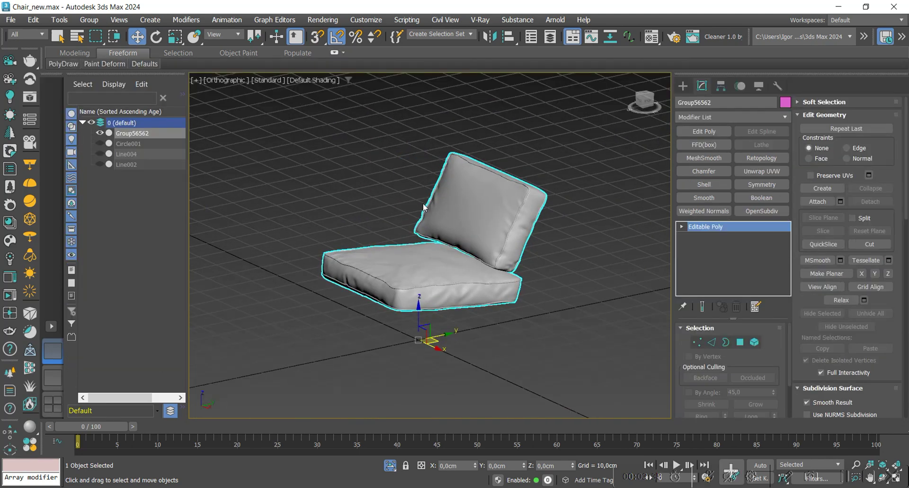
{"action": "left_click", "coordinate": [552, 289]}
{"action": "key", "text": "alt+q"}
{"action": "middle_click_drag", "start_coordinate": [491, 288], "coordinate": [506, 310], "text": "alt"}
{"action": "middle_click_drag", "start_coordinate": [507, 310], "coordinate": [495, 279]}
Isolate the rods, side frames and seat board without the cushions, and select the side frames with edged faces shown
{"action": "left_click", "coordinate": [493, 324]}
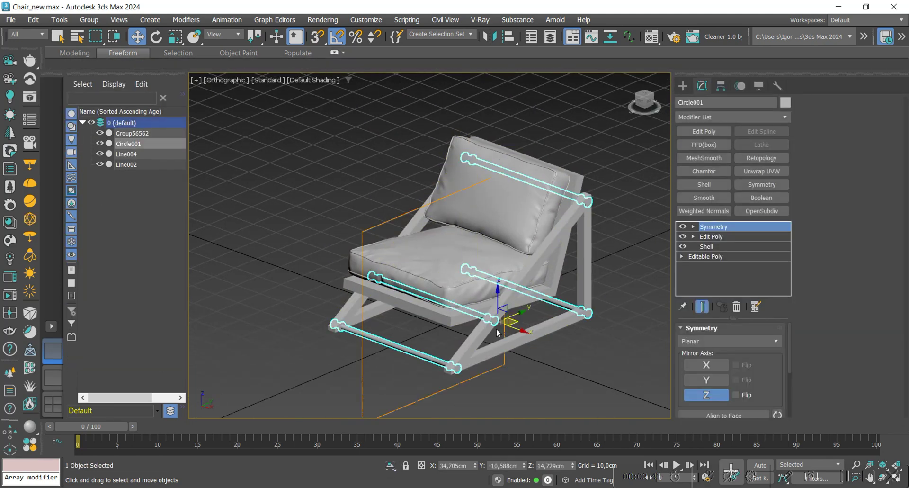
{"action": "scroll", "coordinate": [492, 330], "scroll_direction": "up", "scroll_amount": 3}
{"action": "left_click", "coordinate": [479, 326]}
{"action": "left_click", "coordinate": [456, 301], "text": "ctrl"}
{"action": "left_click", "coordinate": [491, 312], "text": "ctrl"}
{"action": "key", "text": "alt+q"}
{"action": "middle_click_drag", "start_coordinate": [491, 312], "coordinate": [520, 325], "text": "alt"}
{"action": "left_click", "coordinate": [564, 368]}
{"action": "left_click", "coordinate": [544, 334]}
{"action": "key", "text": "F4"}
{"action": "scroll", "coordinate": [545, 334], "scroll_direction": "down", "scroll_amount": 3}
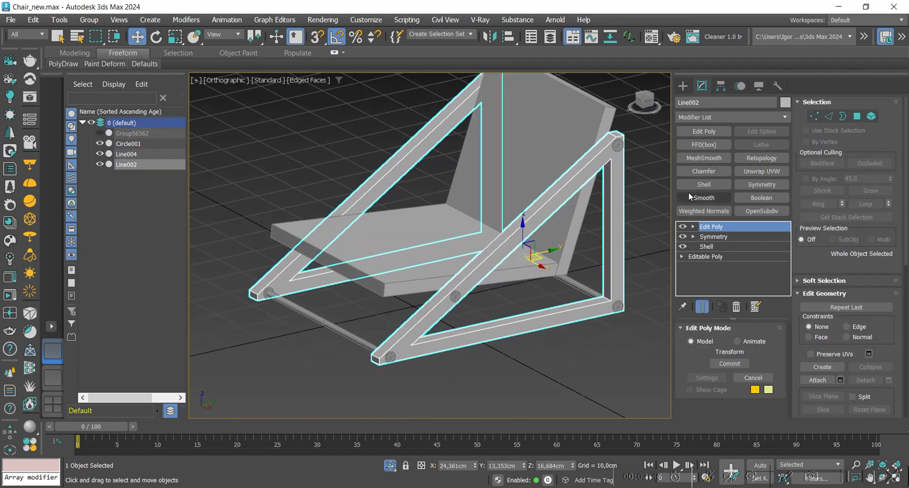
Add a Chamfer modifier to the side frames and set its amount to 0.3 cm
{"action": "left_click", "coordinate": [703, 171]}
{"action": "scroll", "coordinate": [354, 360], "scroll_direction": "up", "scroll_amount": 6}
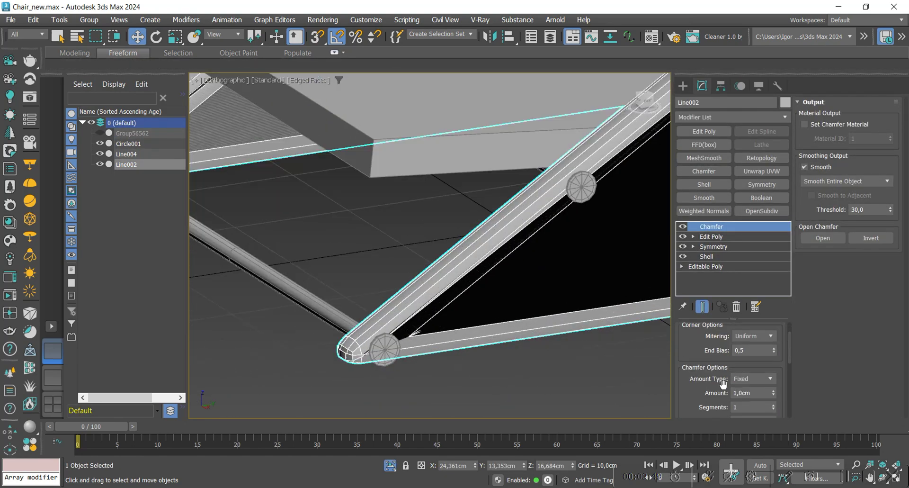
{"action": "left_click_drag", "start_coordinate": [775, 395], "coordinate": [753, 463]}
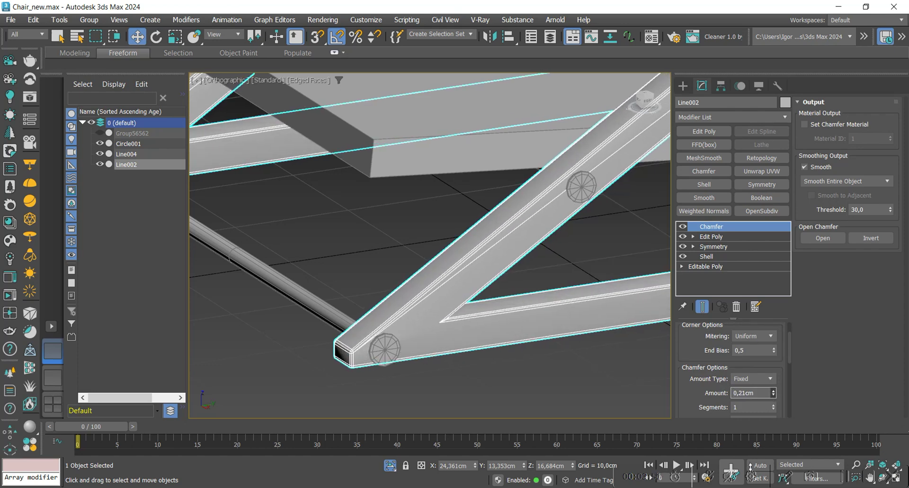
{"action": "middle_click_drag", "start_coordinate": [490, 381], "coordinate": [489, 373]}
{"action": "key", "text": "F4"}
{"action": "scroll", "coordinate": [350, 350], "scroll_direction": "up", "scroll_amount": 3}
{"action": "scroll", "coordinate": [318, 345], "scroll_direction": "down", "scroll_amount": 1}
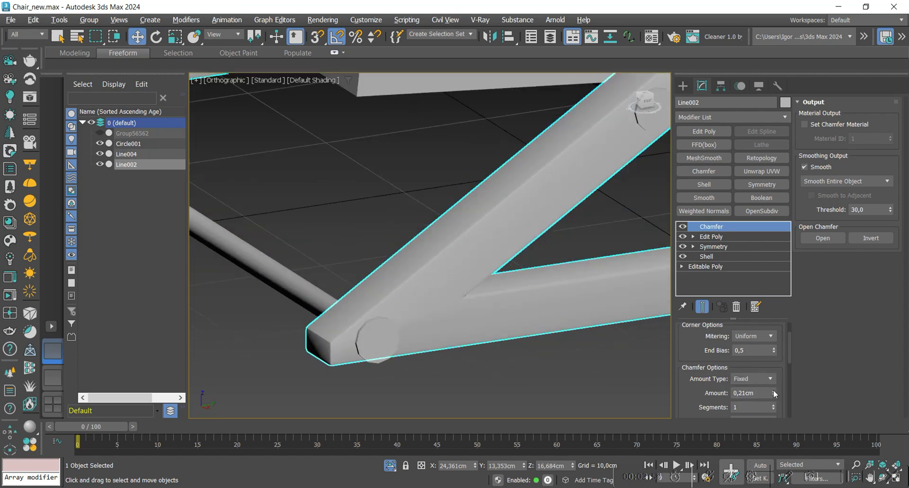
{"action": "key", "text": "F4"}
{"action": "scroll", "coordinate": [422, 370], "scroll_direction": "up", "scroll_amount": 3}
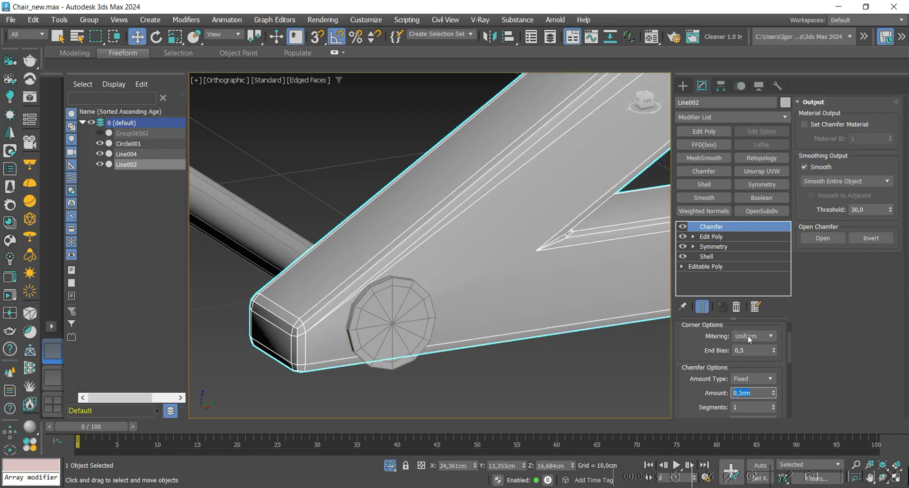
Add a Weighted Normals modifier to the side frames and check the shading along their edges
{"action": "left_click", "coordinate": [702, 212]}
{"action": "key", "text": "F4"}
{"action": "scroll", "coordinate": [498, 273], "scroll_direction": "down", "scroll_amount": 6}
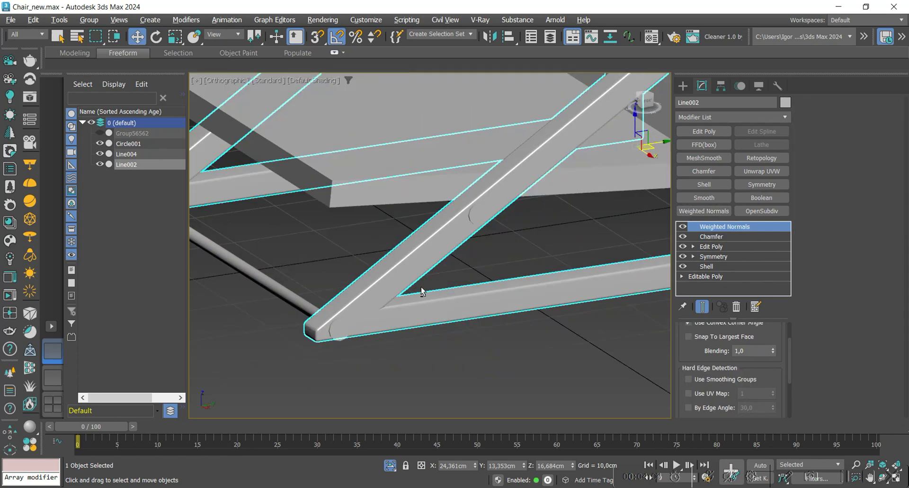
{"action": "scroll", "coordinate": [498, 273], "scroll_direction": "down", "scroll_amount": 4}
{"action": "middle_click_drag", "start_coordinate": [498, 272], "coordinate": [369, 374], "text": "alt"}
{"action": "scroll", "coordinate": [516, 201], "scroll_direction": "up", "scroll_amount": 5}
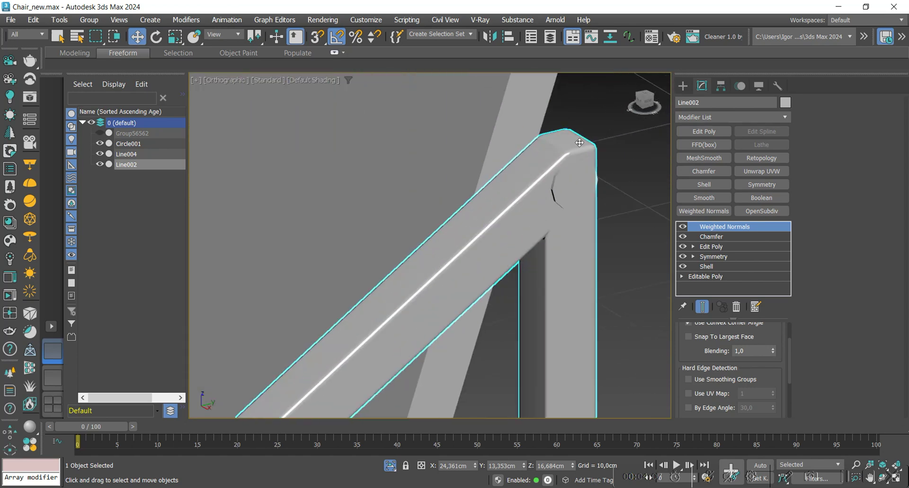
{"action": "scroll", "coordinate": [568, 153], "scroll_direction": "down", "scroll_amount": 1}
{"action": "scroll", "coordinate": [568, 154], "scroll_direction": "down", "scroll_amount": 2}
{"action": "middle_click_drag", "start_coordinate": [568, 154], "coordinate": [445, 322], "text": "alt"}
{"action": "scroll", "coordinate": [527, 286], "scroll_direction": "down", "scroll_amount": 2}
{"action": "scroll", "coordinate": [443, 320], "scroll_direction": "up", "scroll_amount": 3}
Copy the Chamfer and Weighted Normals modifiers from the side frames onto the seat and back board
{"action": "right_click", "coordinate": [726, 239]}
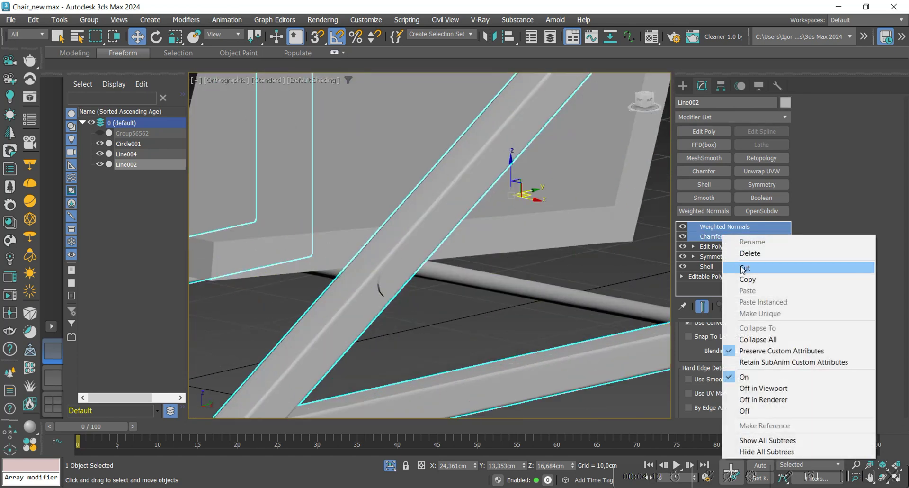
{"action": "left_click", "coordinate": [758, 277]}
{"action": "scroll", "coordinate": [601, 259], "scroll_direction": "down", "scroll_amount": 5}
{"action": "middle_click_drag", "start_coordinate": [601, 260], "coordinate": [593, 276], "text": "alt"}
{"action": "left_click", "coordinate": [483, 252]}
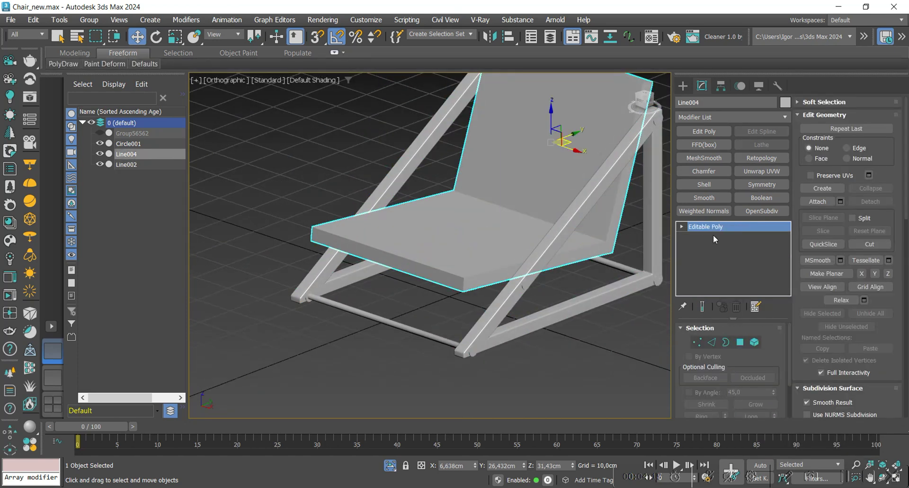
{"action": "right_click", "coordinate": [717, 229]}
{"action": "left_click", "coordinate": [741, 235]}
{"action": "scroll", "coordinate": [477, 265], "scroll_direction": "up", "scroll_amount": 3}
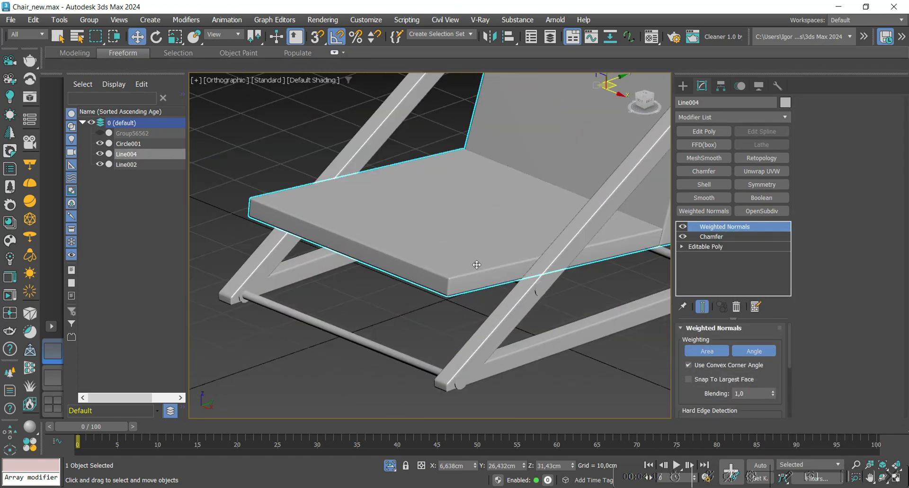
Isolate the cross rods and smooth them with an OpenSubdiv modifier set to 2 iterations
{"action": "left_click", "coordinate": [409, 358]}
{"action": "key", "text": "alt+q"}
{"action": "key", "text": "F4"}
{"action": "middle_click_drag", "start_coordinate": [524, 321], "coordinate": [462, 348], "text": "alt"}
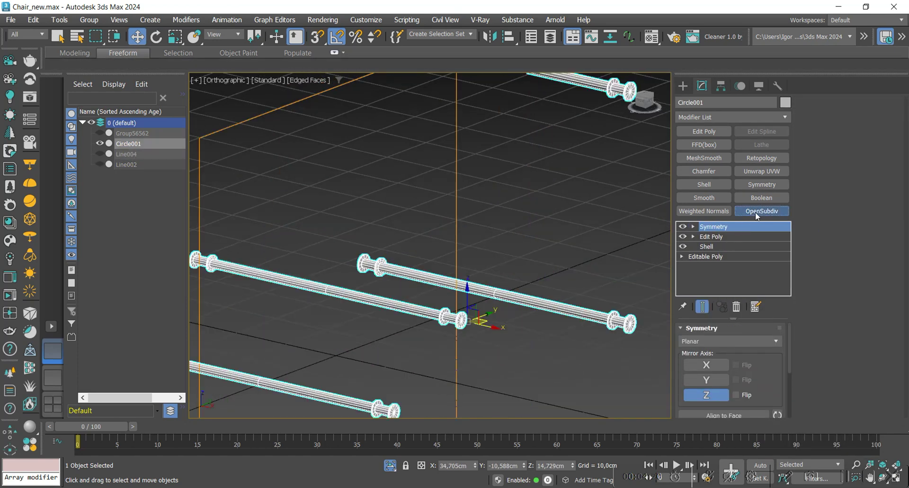
{"action": "left_click", "coordinate": [755, 211]}
{"action": "scroll", "coordinate": [446, 284], "scroll_direction": "up", "scroll_amount": 5}
{"action": "key", "text": "F4"}
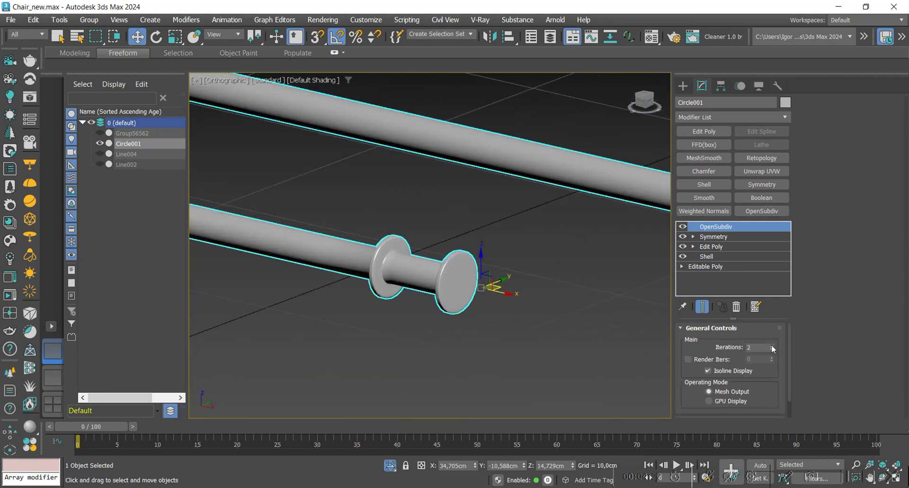
Exit isolation with nothing selected and show the complete chair in a perspective view
{"action": "left_click", "coordinate": [552, 305]}
{"action": "key", "text": "alt+q"}
{"action": "scroll", "coordinate": [466, 284], "scroll_direction": "down", "scroll_amount": 8}
{"action": "middle_click_drag", "start_coordinate": [543, 303], "coordinate": [611, 354], "text": "alt"}
{"action": "key", "text": "p"}
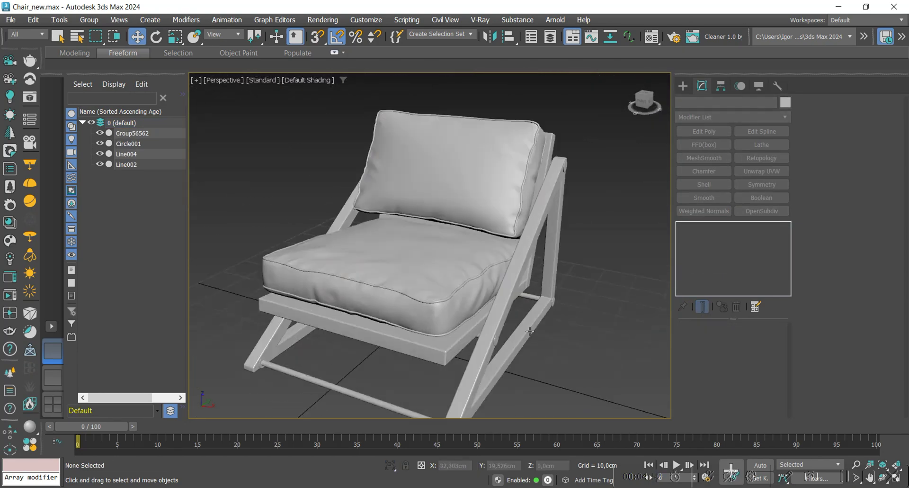
Select the back cushion as an element and move it down slightly toward the seat cushion
{"action": "scroll", "coordinate": [520, 322], "scroll_direction": "up", "scroll_amount": 4}
{"action": "left_click", "coordinate": [489, 146]}
{"action": "key", "text": "z"}
{"action": "middle_click_drag", "start_coordinate": [524, 303], "coordinate": [499, 275], "text": "alt"}
{"action": "left_click", "coordinate": [755, 342]}
{"action": "key", "text": "F4"}
{"action": "left_click", "coordinate": [530, 199]}
{"action": "scroll", "coordinate": [522, 251], "scroll_direction": "up", "scroll_amount": 5}
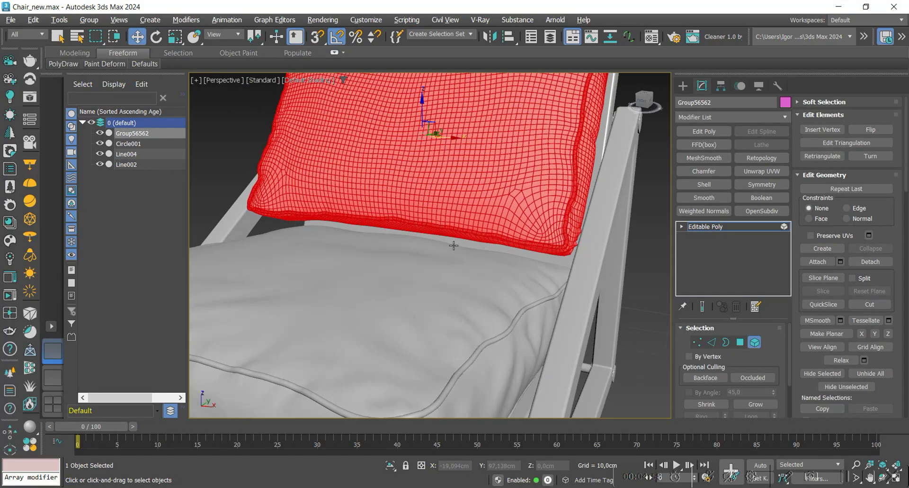
{"action": "left_click_drag", "start_coordinate": [424, 109], "coordinate": [426, 120]}
{"action": "key", "text": "F4"}
{"action": "middle_click_drag", "start_coordinate": [416, 271], "coordinate": [395, 258], "text": "alt"}
{"action": "left_click", "coordinate": [734, 227]}
Deselect everything and present the finished chair in the full-screen Expert mode view
{"action": "scroll", "coordinate": [473, 256], "scroll_direction": "down", "scroll_amount": 5}
{"action": "middle_click_drag", "start_coordinate": [455, 256], "coordinate": [540, 267], "text": "alt"}
{"action": "left_click", "coordinate": [563, 268]}
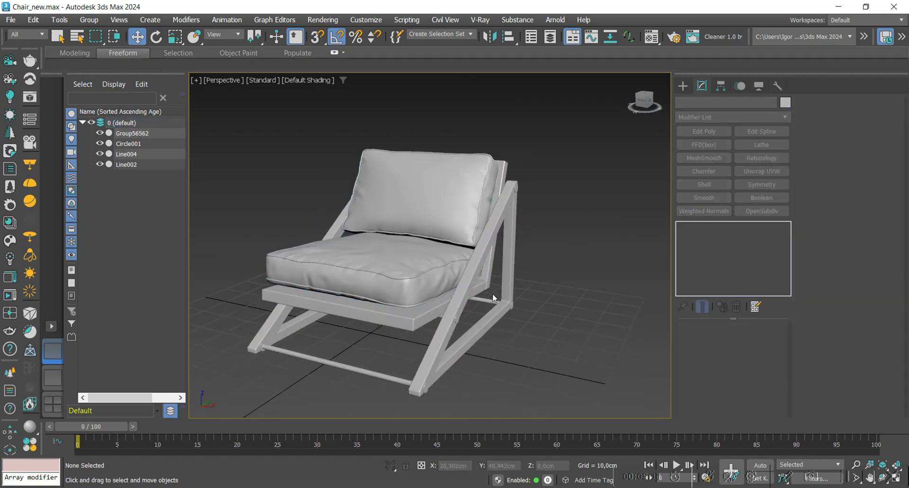
{"action": "scroll", "coordinate": [492, 294], "scroll_direction": "up", "scroll_amount": 3}
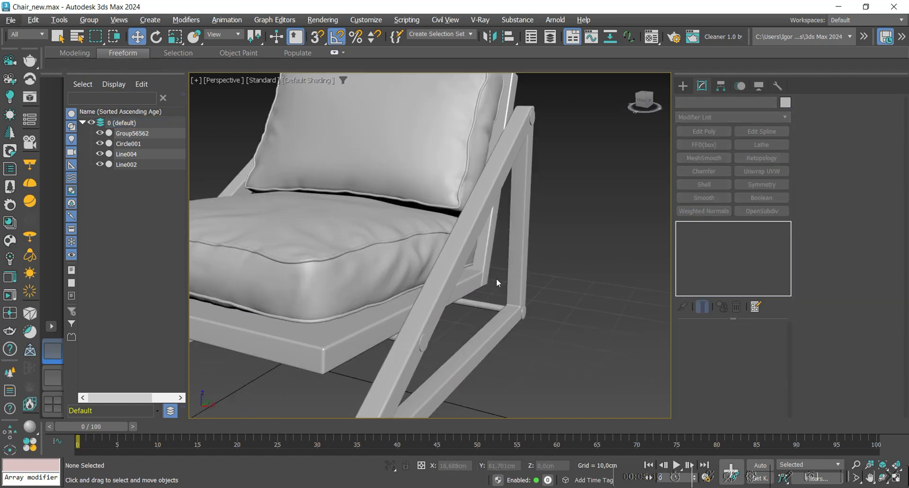
{"action": "scroll", "coordinate": [497, 279], "scroll_direction": "down", "scroll_amount": 5}
{"action": "key", "text": "ctrl+x"}
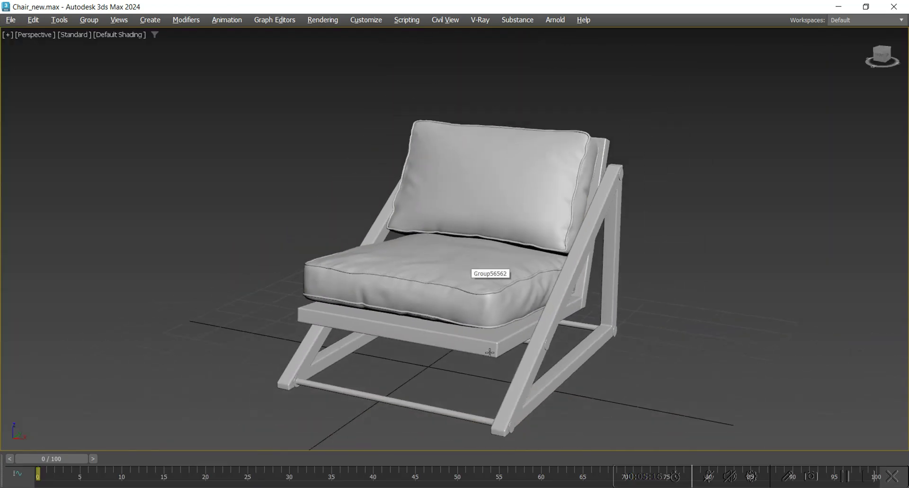